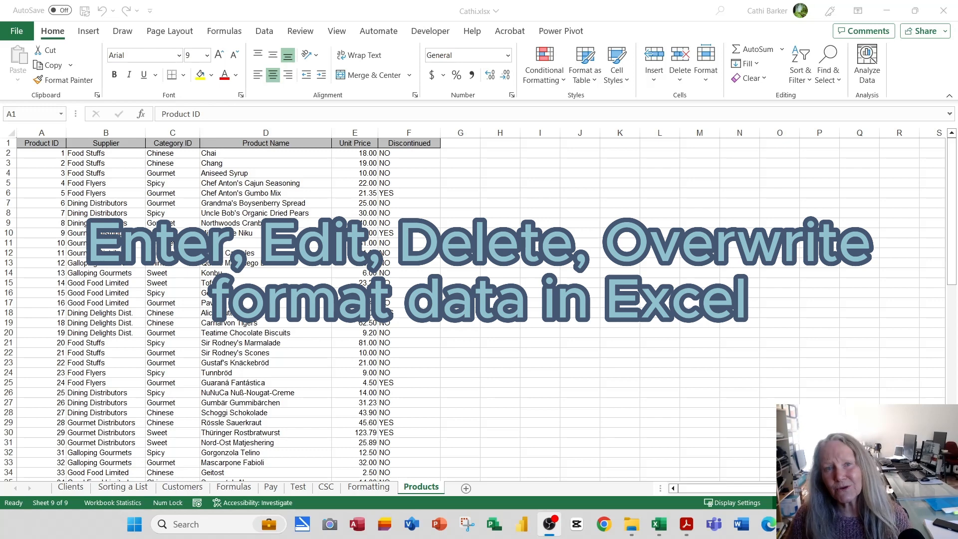
# Insert a new worksheet and rename its tab to Data Entry
pyautogui.click(470, 299)
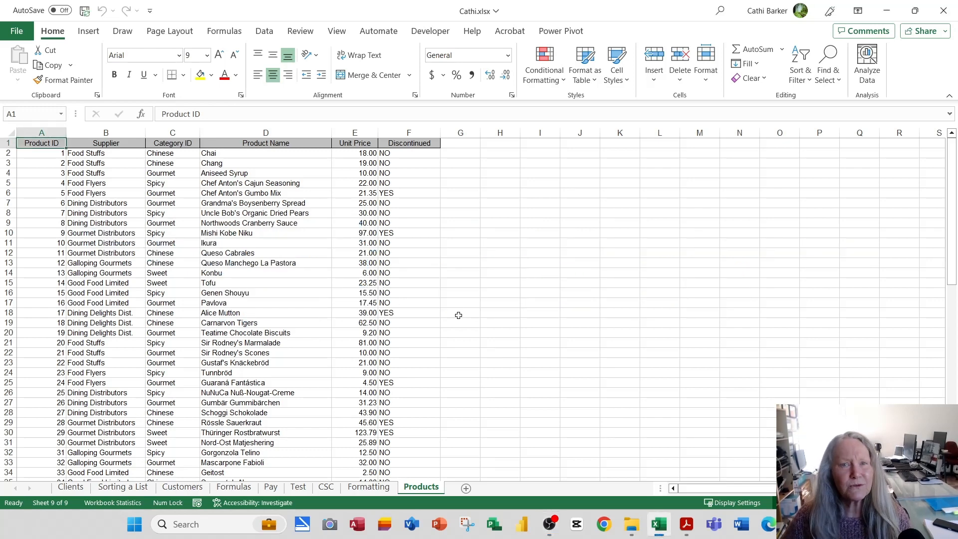
pyautogui.click(465, 490)
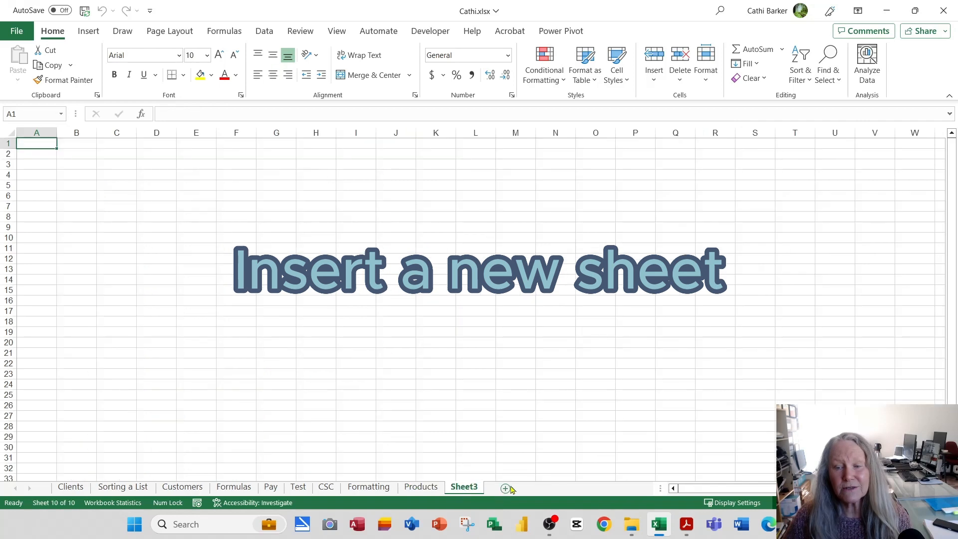
pyautogui.doubleClick(464, 487)
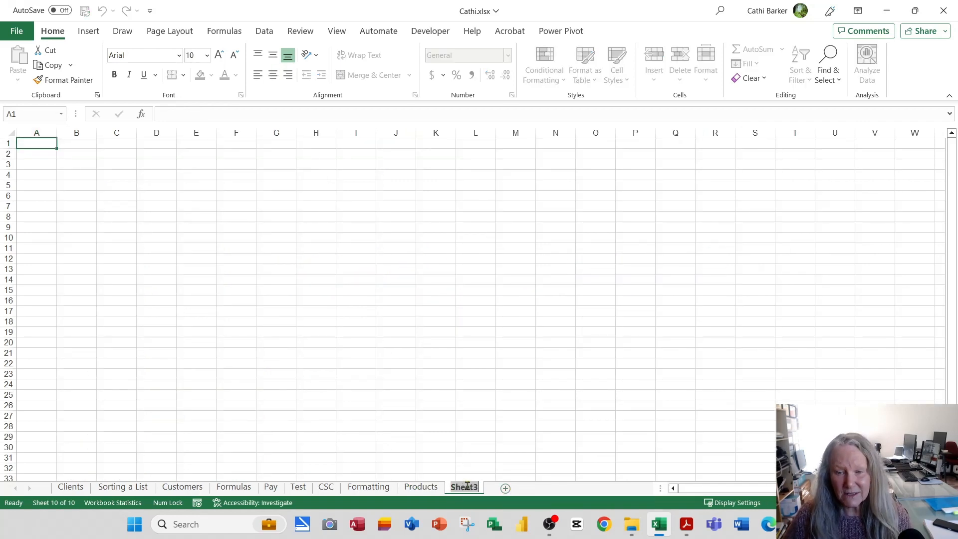
pyautogui.write('Data')
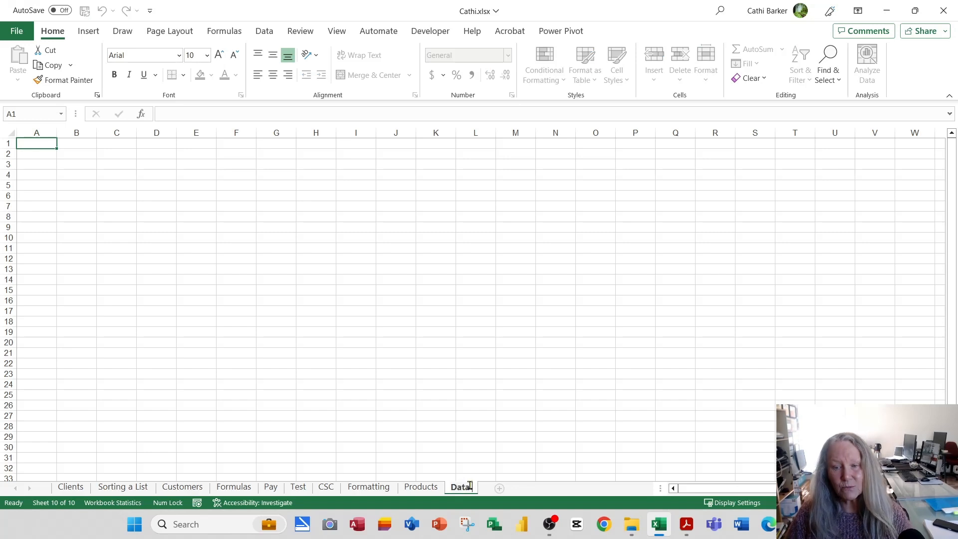
pyautogui.write(' Entry')
pyautogui.press('Return')
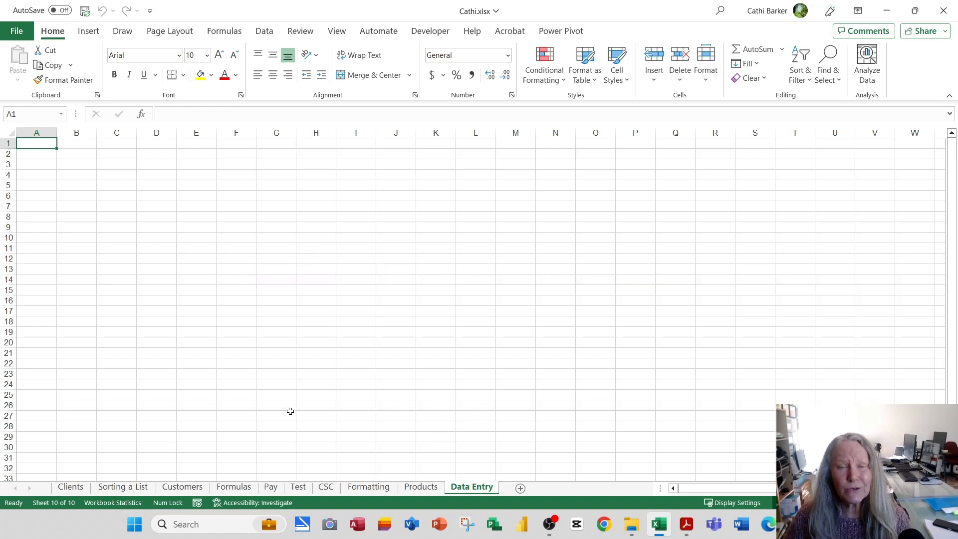
# Enter Sue in A1 and Matt in A2
pyautogui.scroll(5, 272, 413)
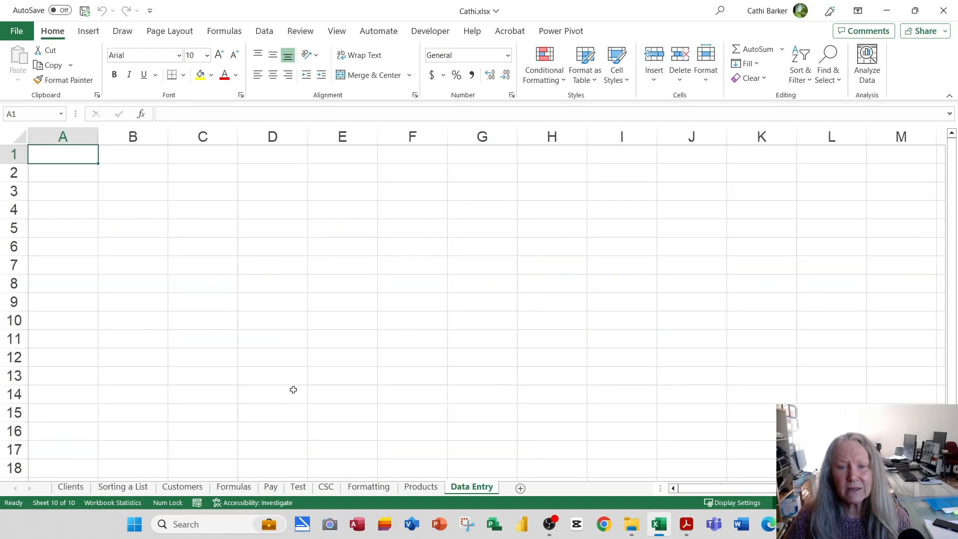
pyautogui.scroll(-5, 293, 390)
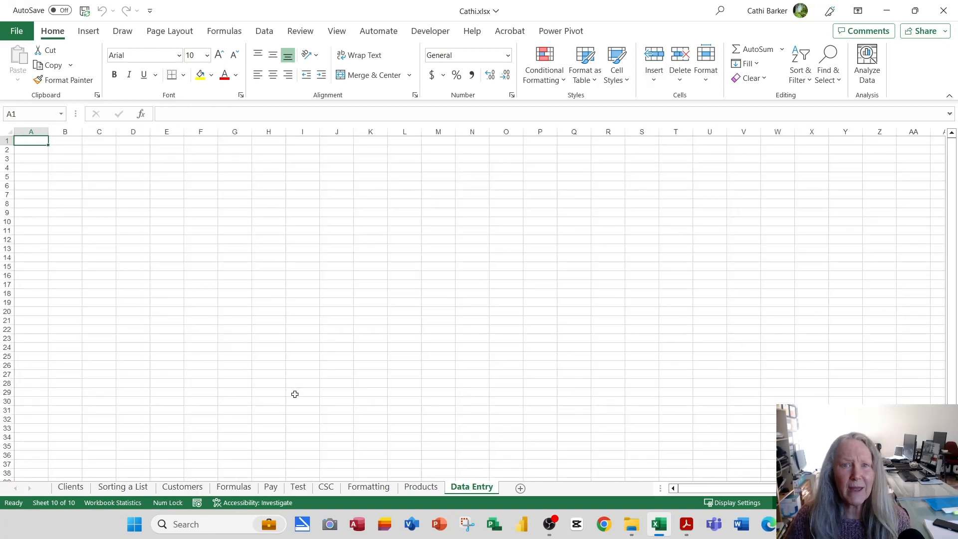
pyautogui.scroll(6, 295, 394)
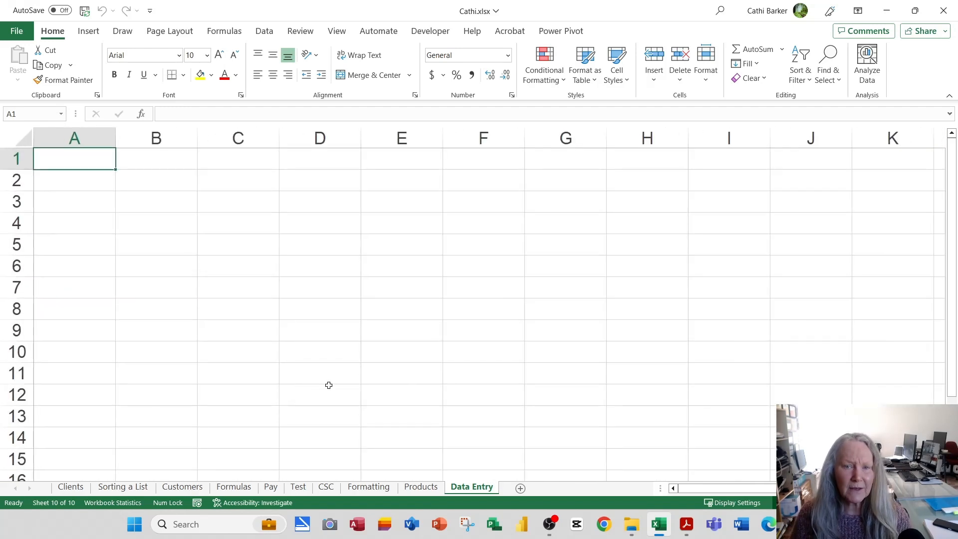
pyautogui.write('Sue')
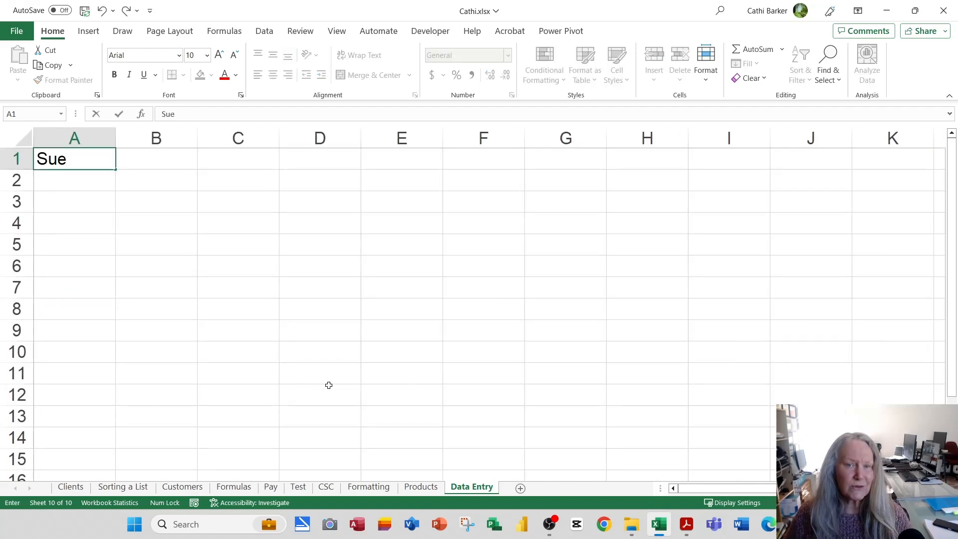
pyautogui.press('Return')
pyautogui.write('Matt')
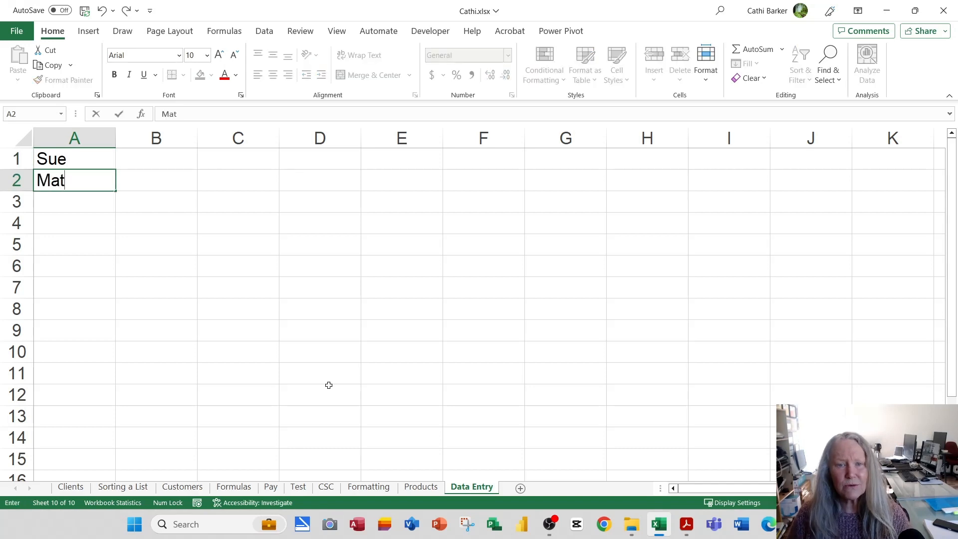
pyautogui.press('Return')
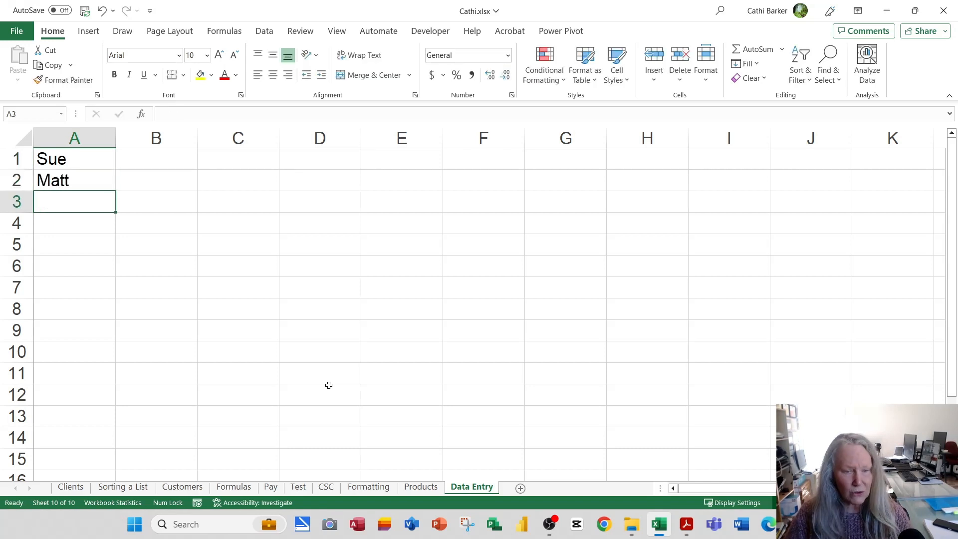
# Overwrite the name in A2 with John
pyautogui.press('Up')
pyautogui.write('John')
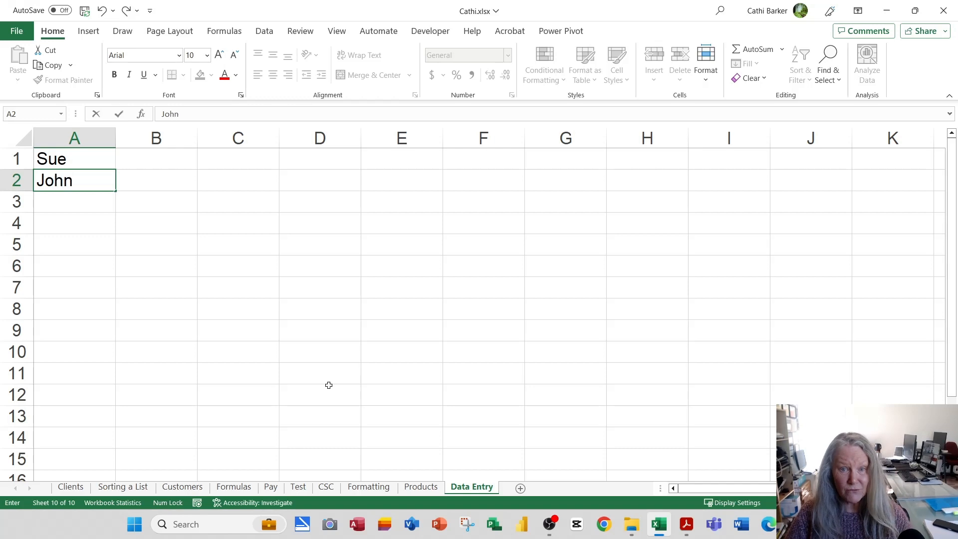
pyautogui.press('Return')
pyautogui.press('Up')
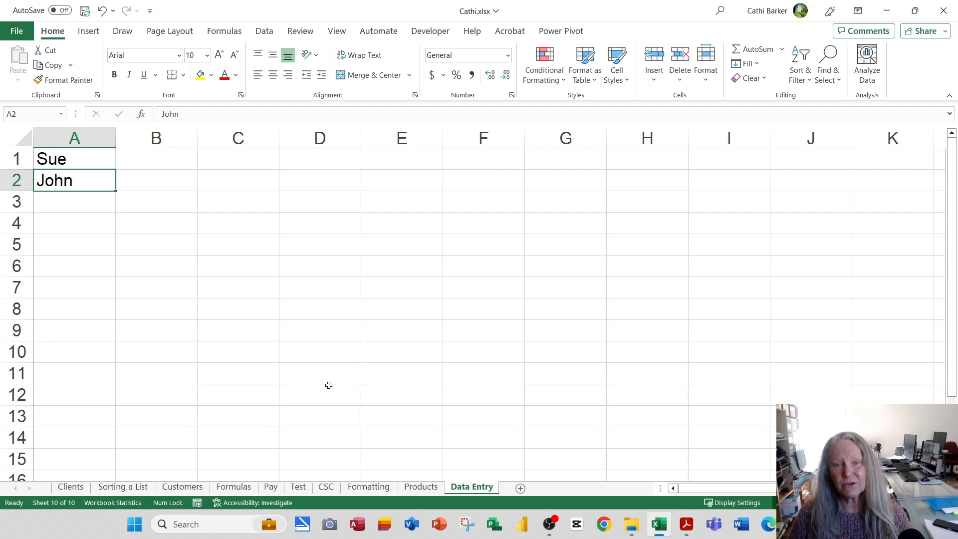
pyautogui.press('Down')
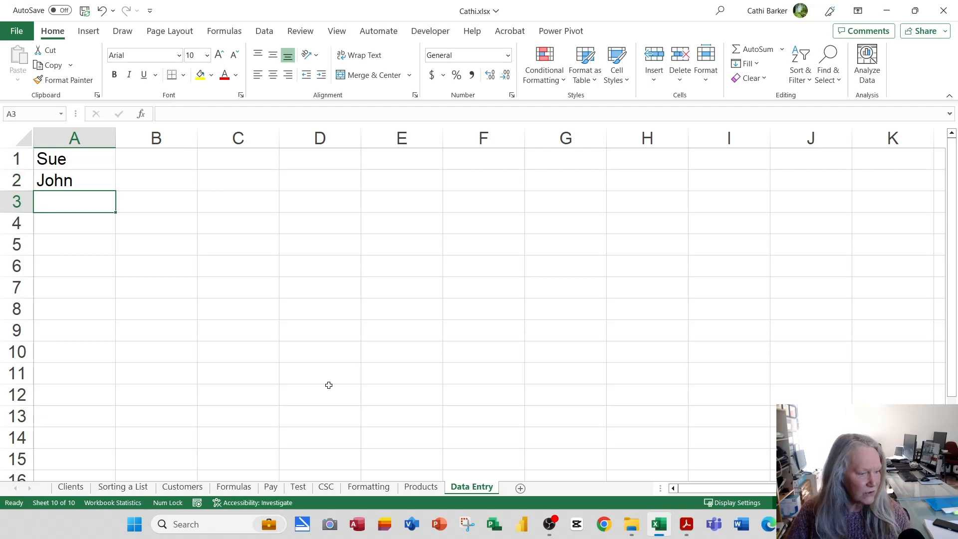
# Enter Karen in A3 and Matt in A4
pyautogui.write('Karen')
pyautogui.press('Return')
pyautogui.write('M')
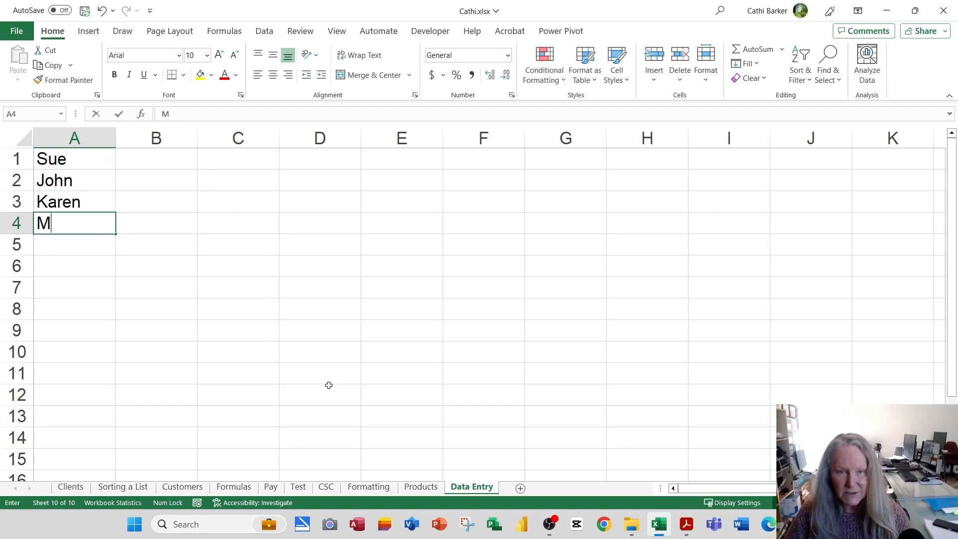
pyautogui.write('att')
pyautogui.press('Up')
pyautogui.press('Up')
pyautogui.press('Up')
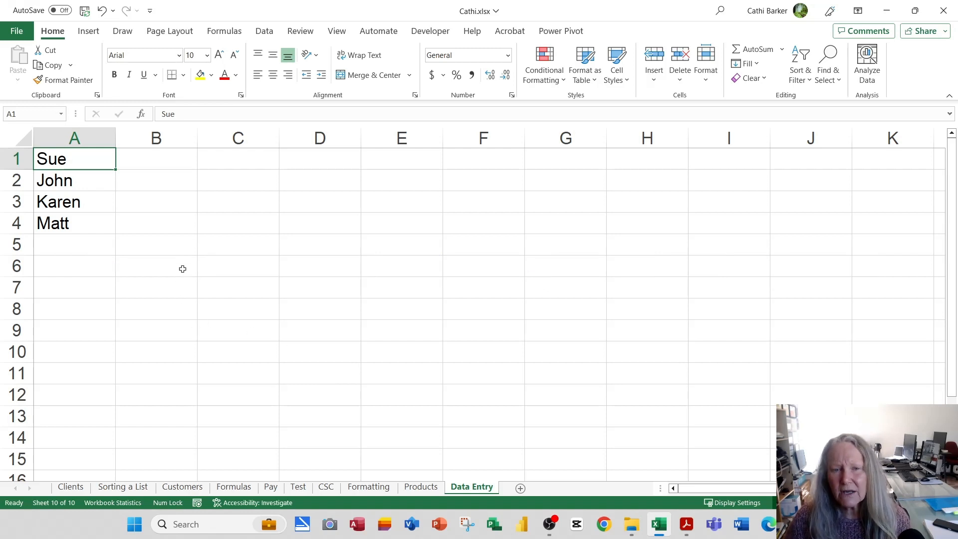
# Select the names in A1:A4 and center-align them
pyautogui.moveTo(85, 167); pyautogui.dragTo(79, 217)
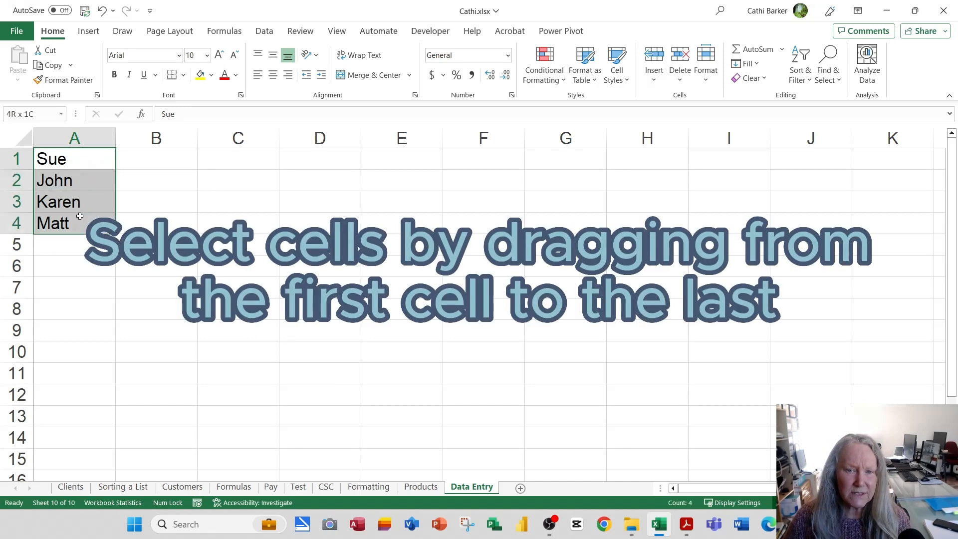
pyautogui.click(93, 138)
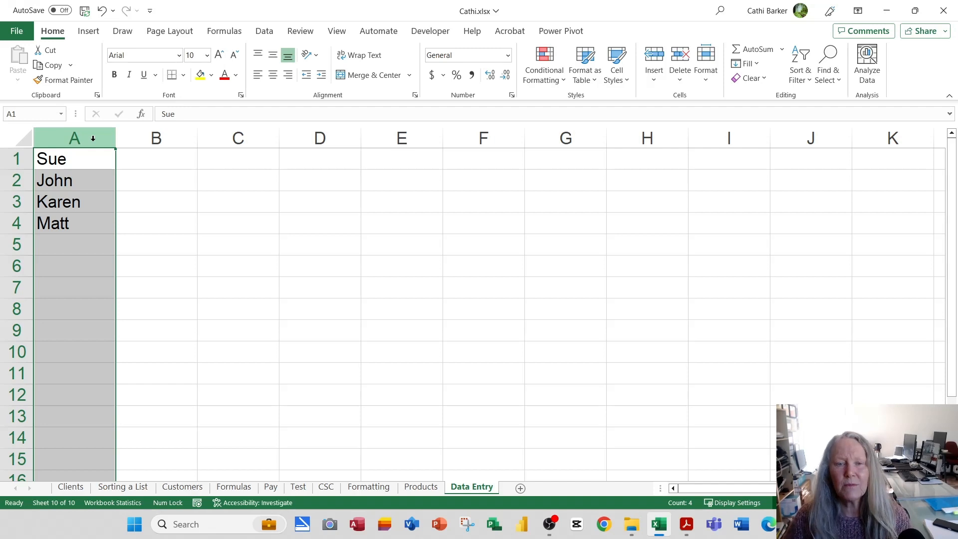
pyautogui.moveTo(95, 158); pyautogui.dragTo(89, 223)
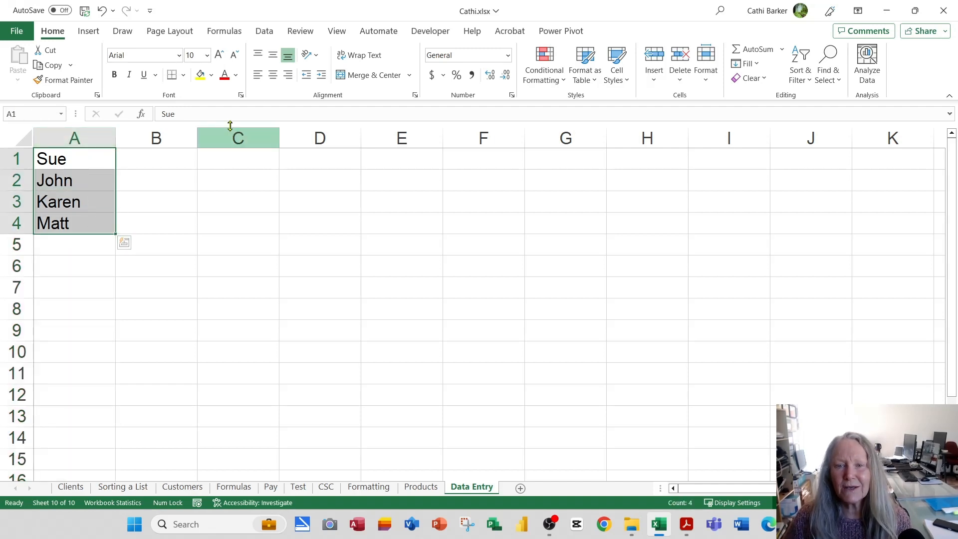
pyautogui.click(275, 79)
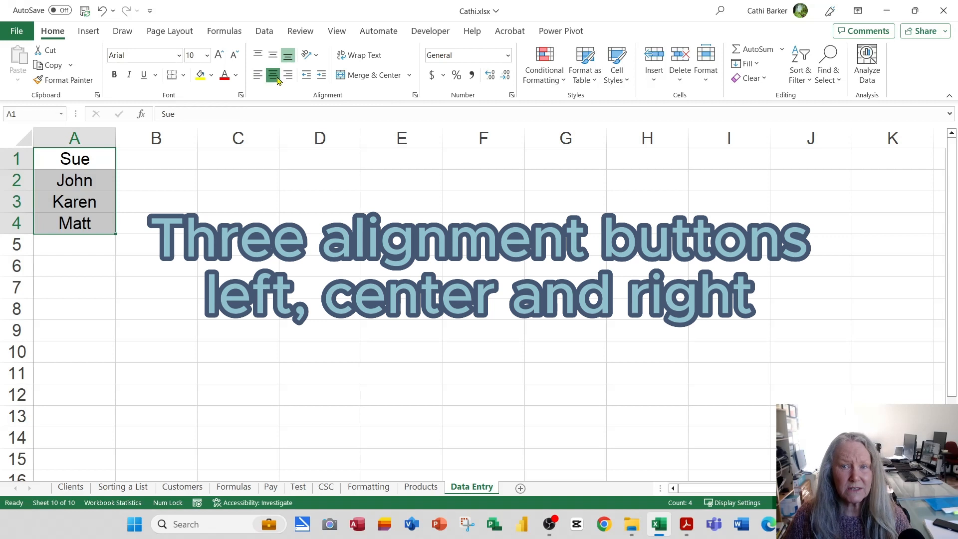
# Right-align the names, then left-align them
pyautogui.click(290, 77)
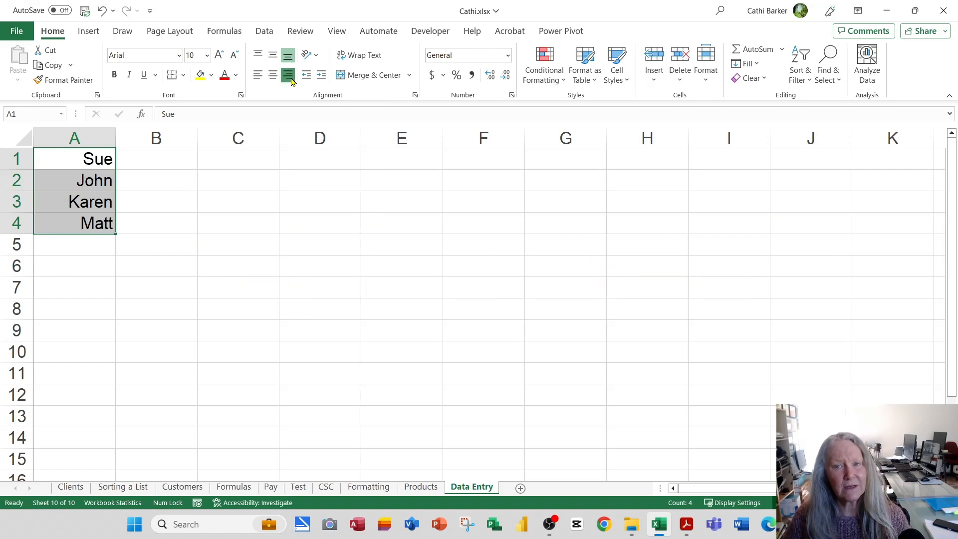
pyautogui.click(258, 76)
pyautogui.press('Right')
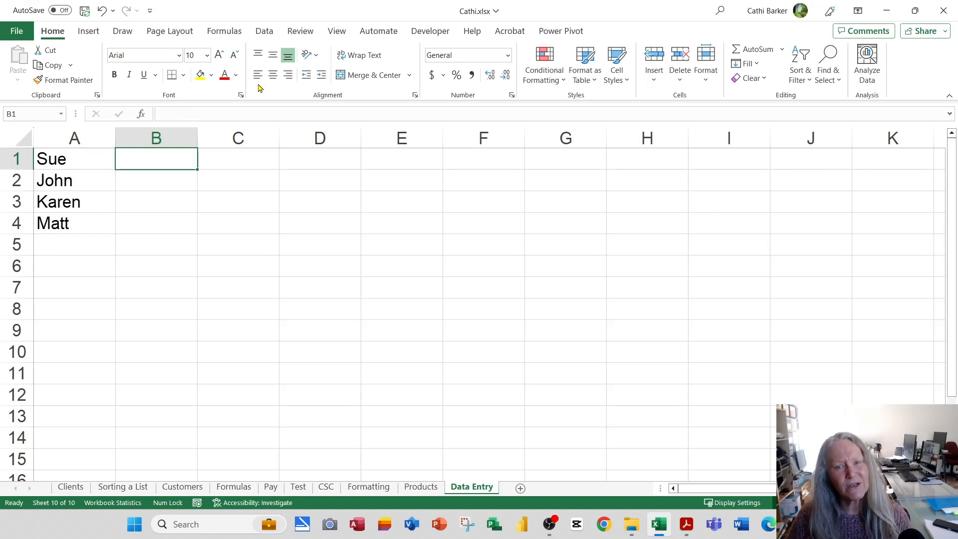
pyautogui.press('Down')
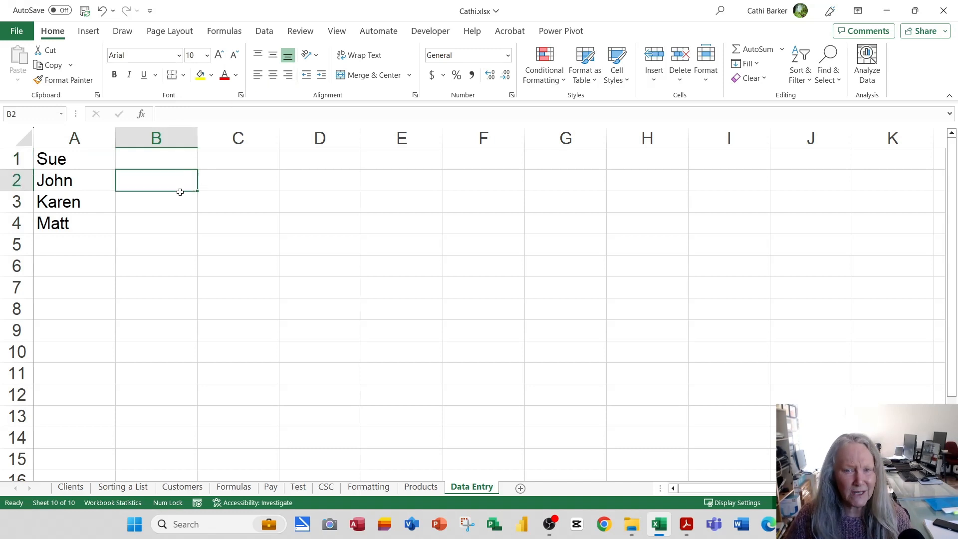
pyautogui.press('Down')
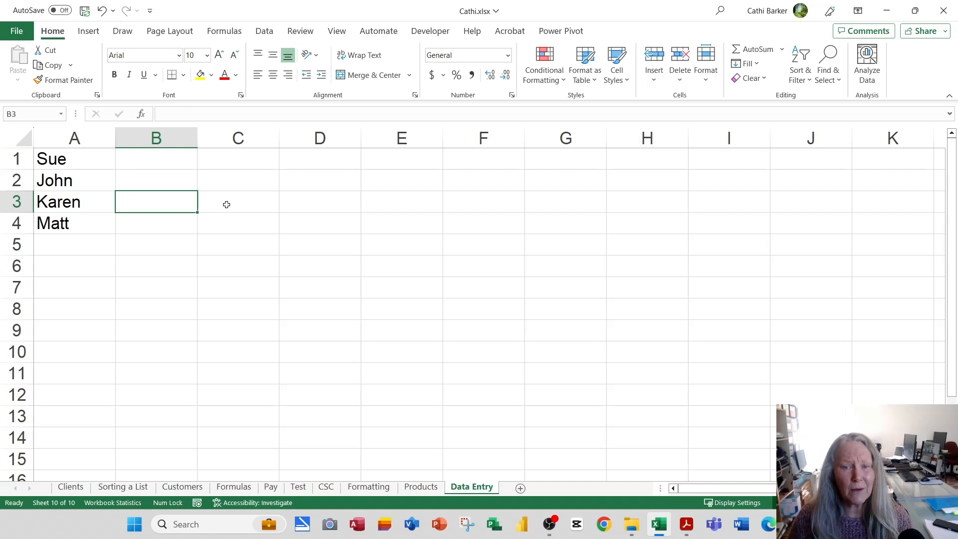
pyautogui.press('Up')
pyautogui.press('Up')
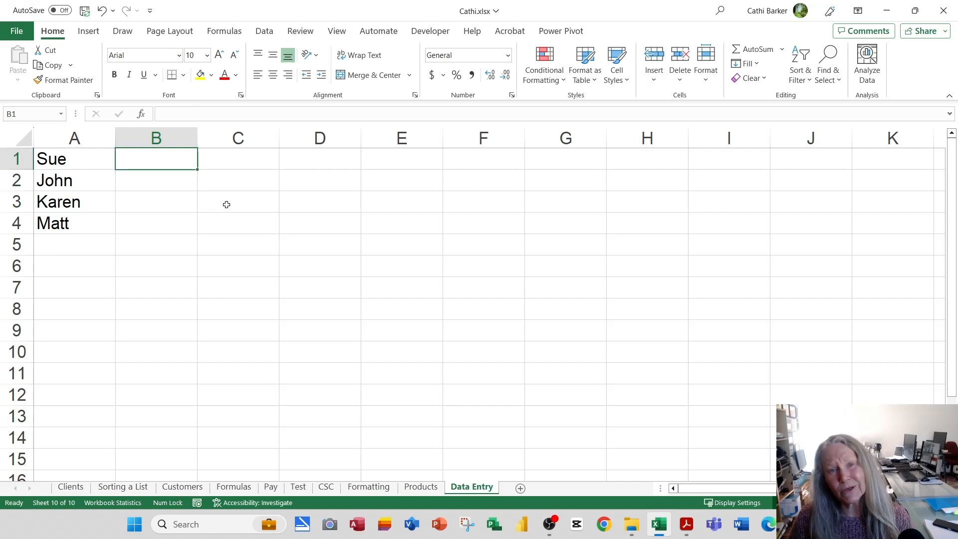
pyautogui.press('Down')
pyautogui.press('Down')
pyautogui.press('Down')
pyautogui.press('Down')
pyautogui.press('Down')
pyautogui.press('Up')
pyautogui.press('Up')
pyautogui.press('Up')
pyautogui.press('Up')
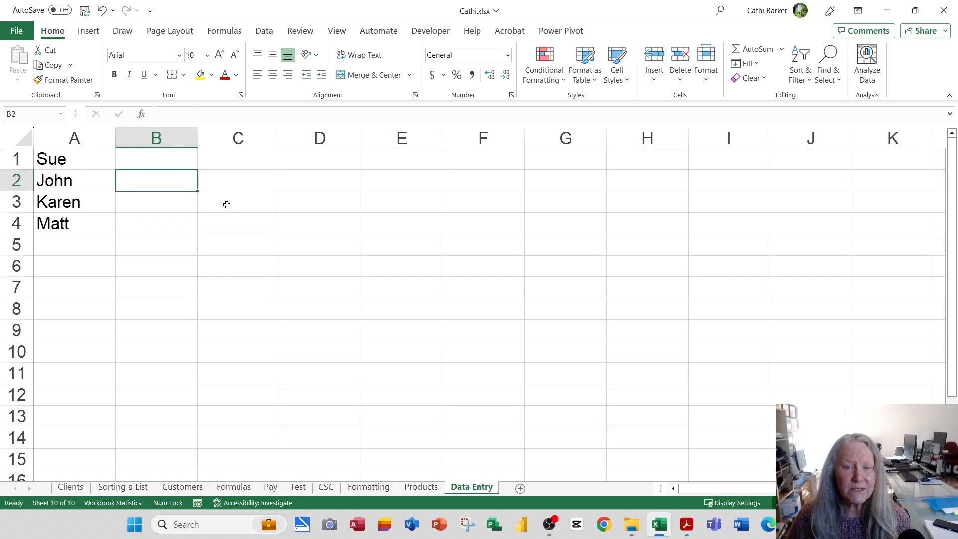
pyautogui.press('Up')
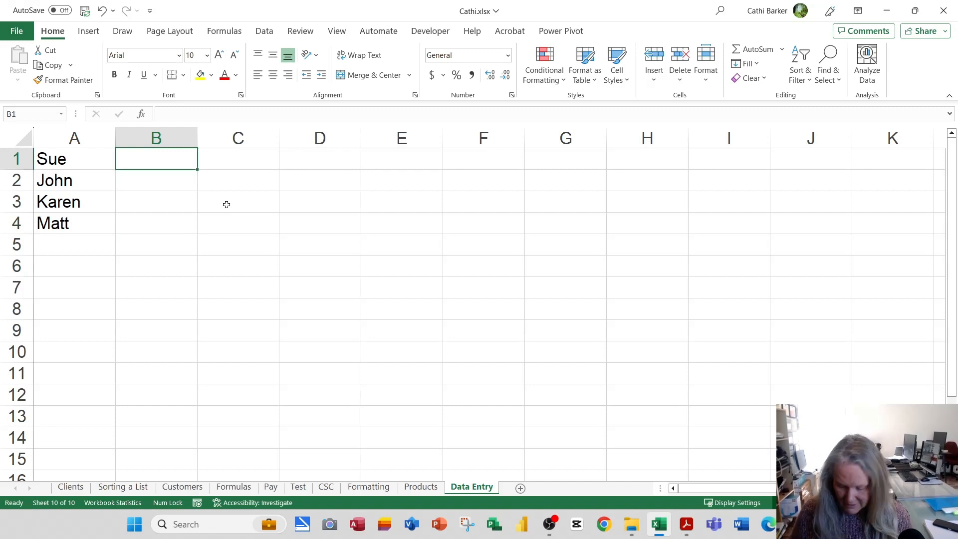
# Enter the values 23, 56, 45 and 30 in B1:B4 beside the names
pyautogui.write('23')
pyautogui.press('Return')
pyautogui.write('56')
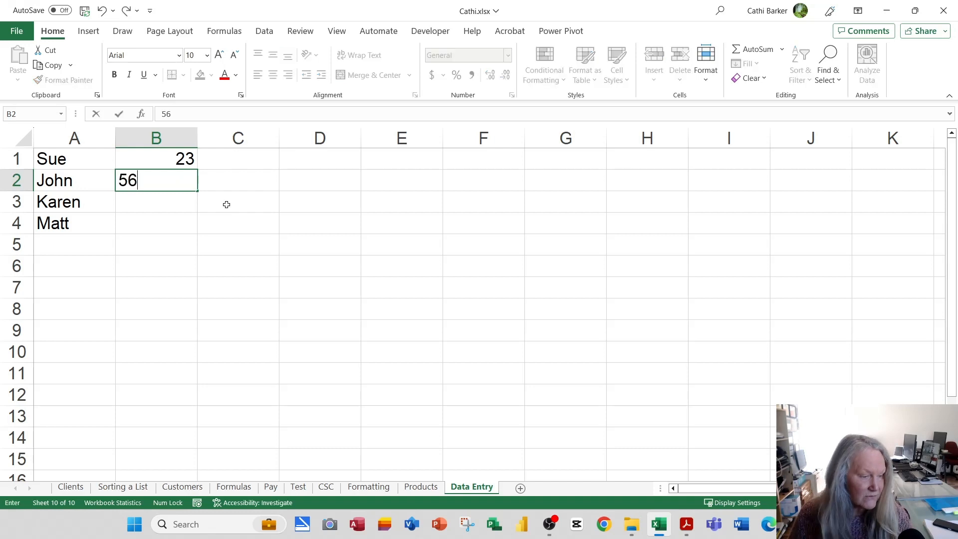
pyautogui.press('Return')
pyautogui.write('45')
pyautogui.press('Return')
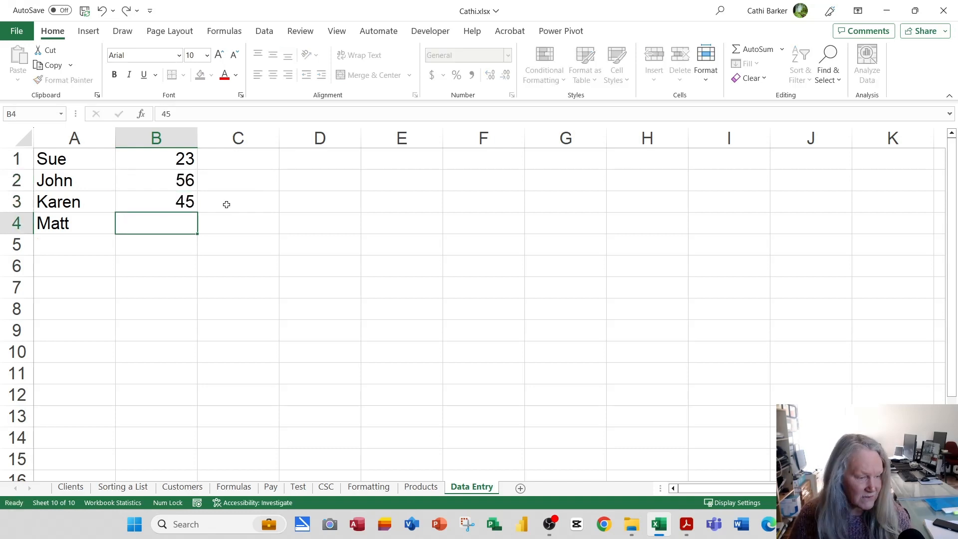
pyautogui.write('30')
pyautogui.press('Return')
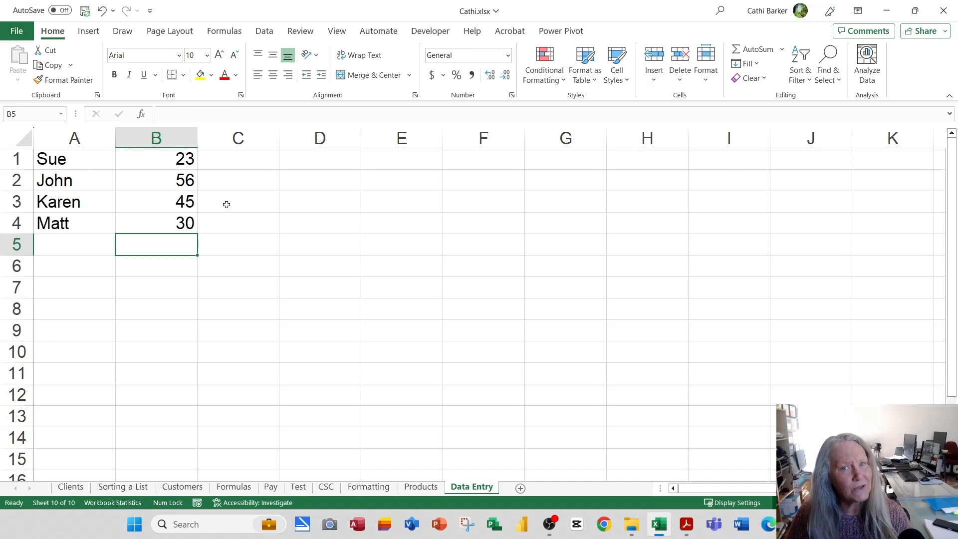
# Select the numbers in B1:B4 and center-align them
pyautogui.press('Up')
pyautogui.press('Up')
pyautogui.press('Up')
pyautogui.press('Up')
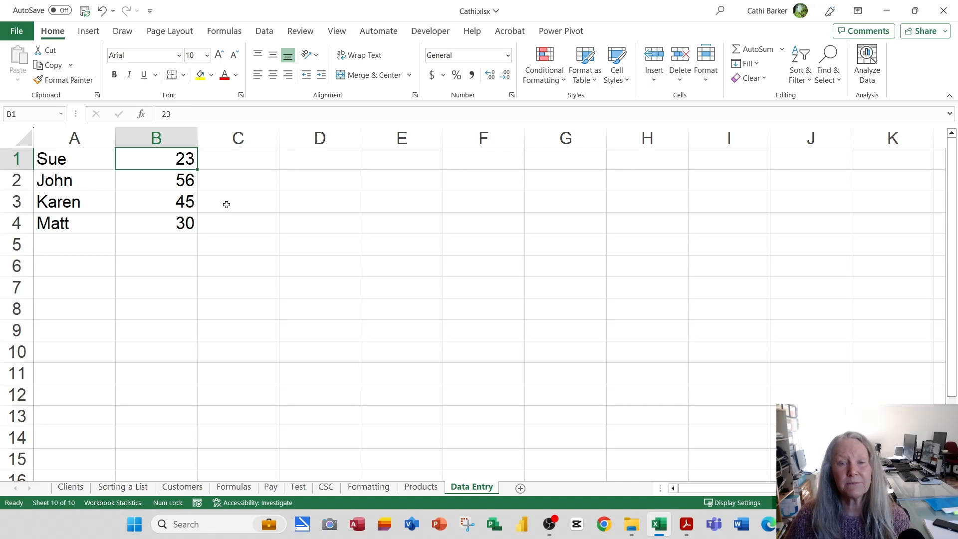
pyautogui.moveTo(156, 159); pyautogui.dragTo(150, 222)
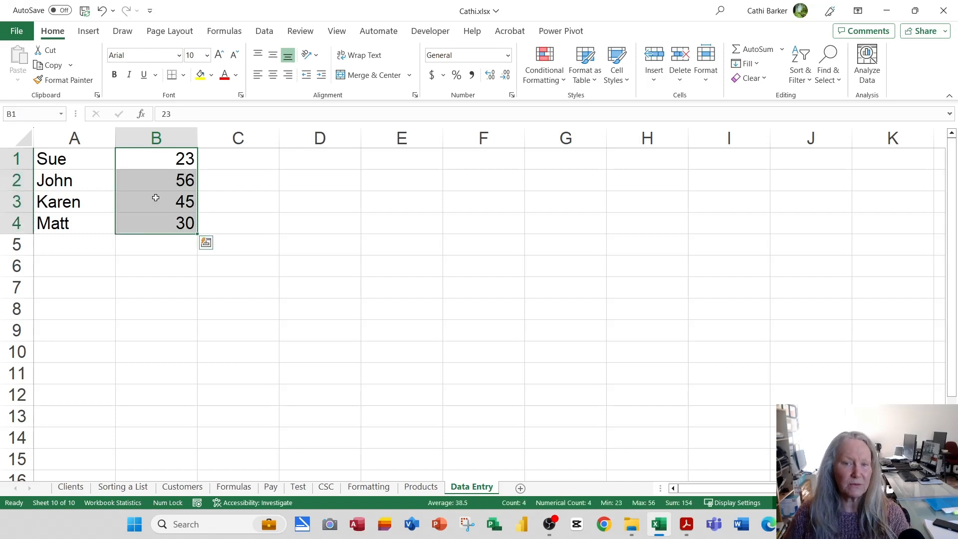
pyautogui.click(273, 75)
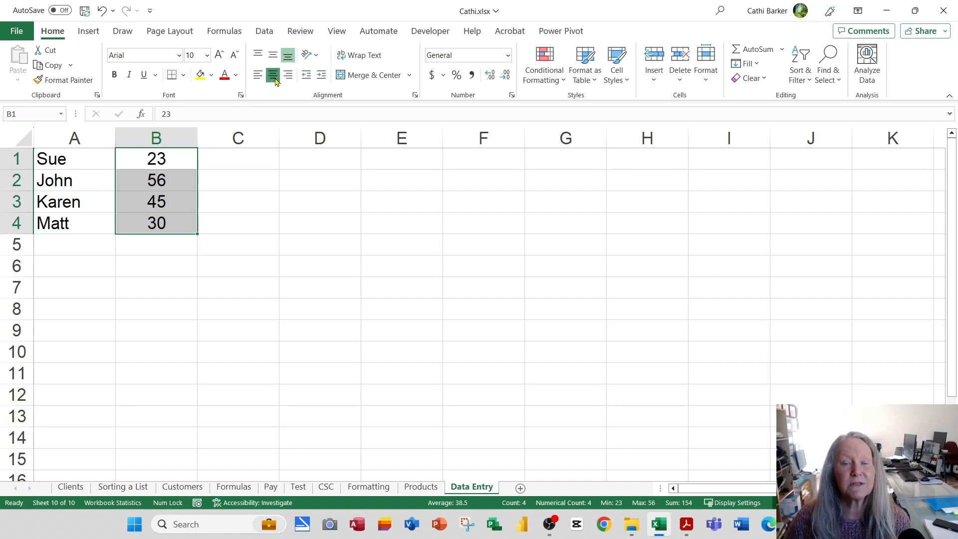
# Try left and right alignment on the numbers, then center them again
pyautogui.click(258, 76)
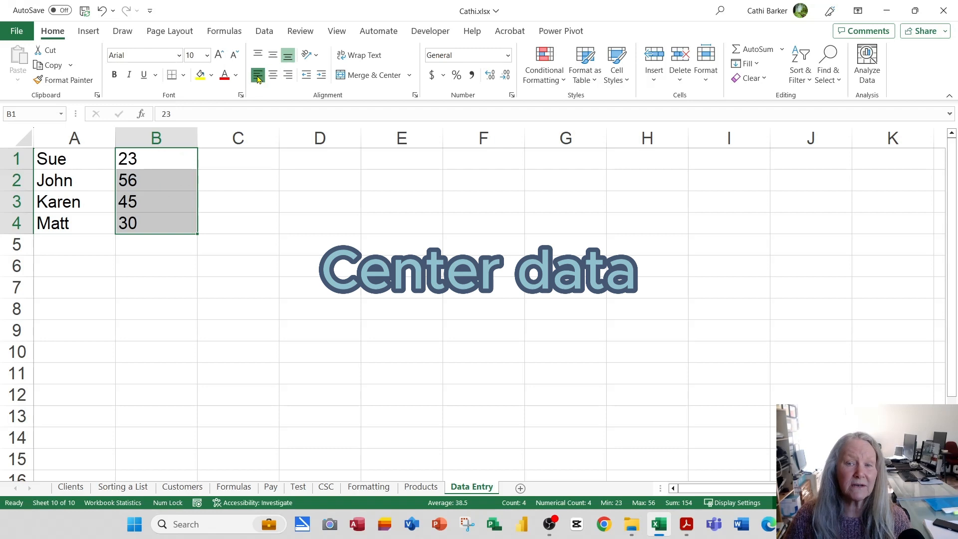
pyautogui.click(288, 75)
pyautogui.click(273, 75)
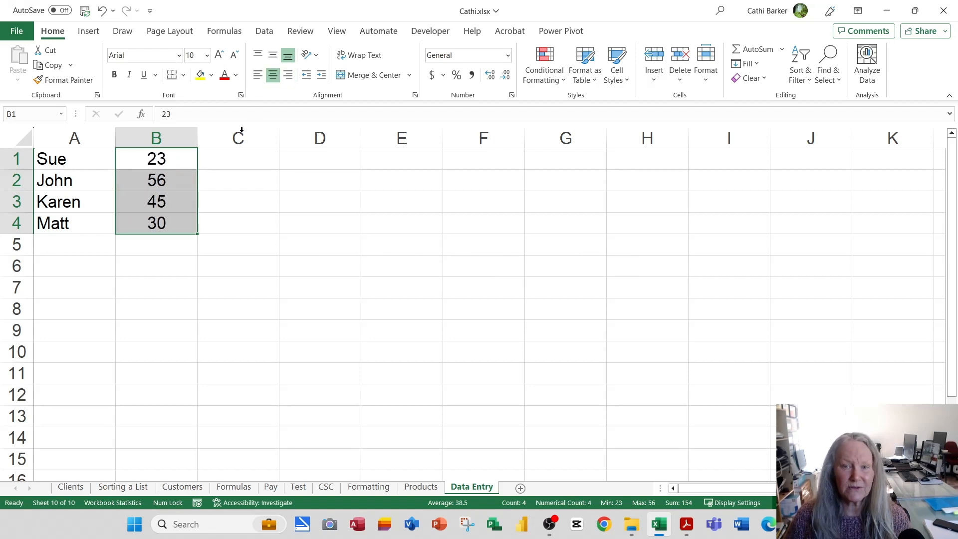
# Enter the dates 21/2/90, 19/3/89, 2/5/79 and 20/9/79 in C1:C4 beside the numbers
pyautogui.click(240, 162)
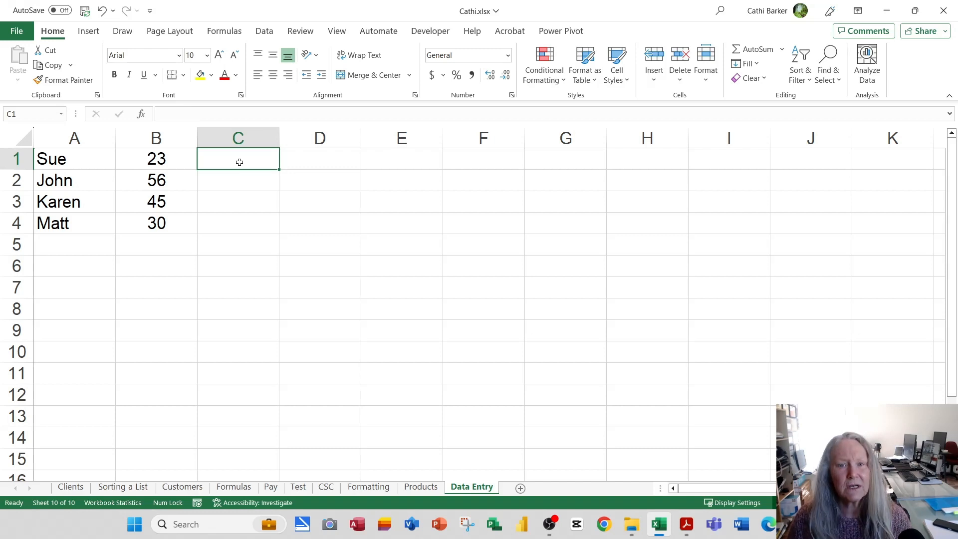
pyautogui.write('21/2/')
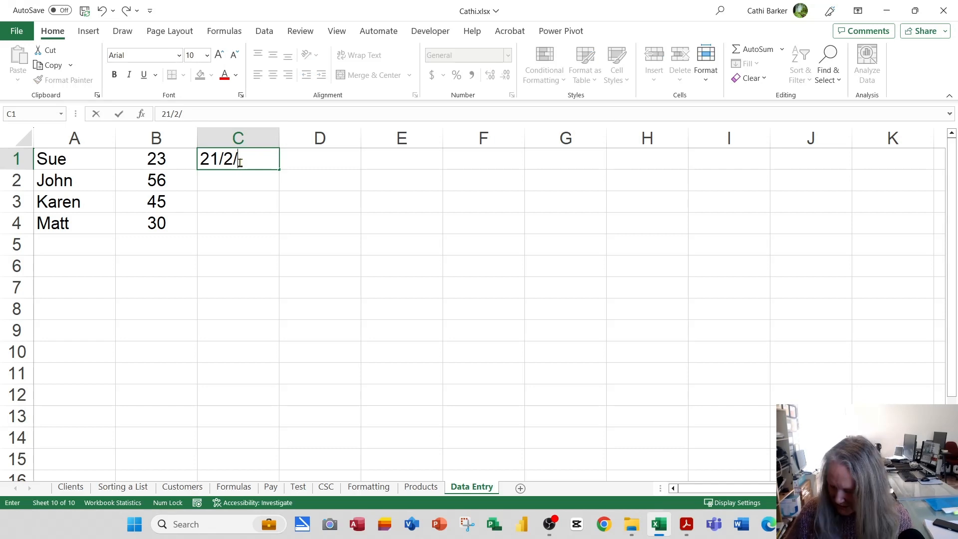
pyautogui.write('90')
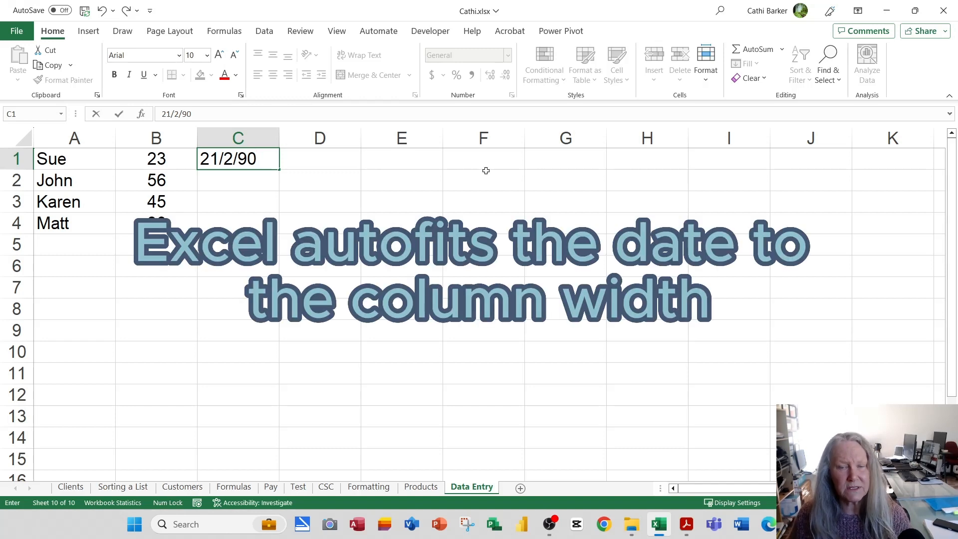
pyautogui.press('Return')
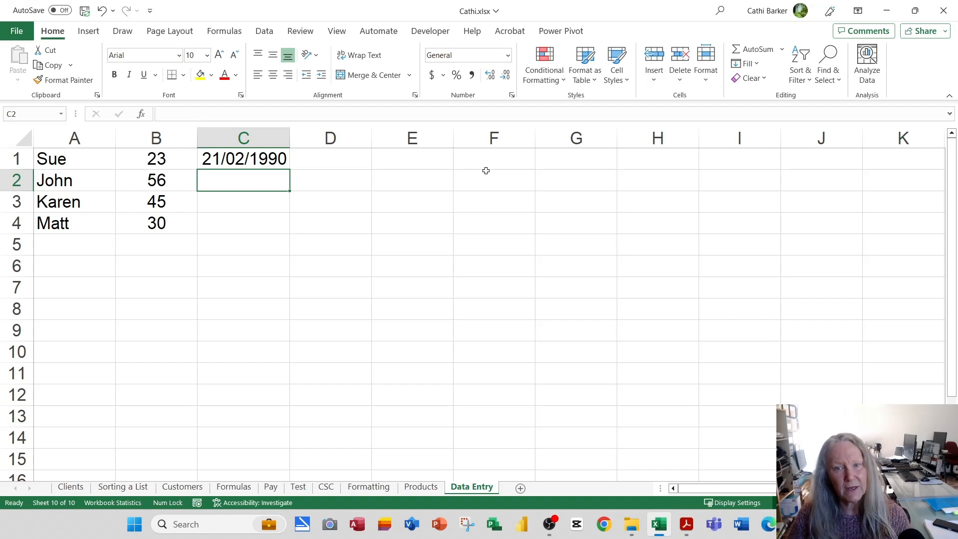
pyautogui.write('19/3/')
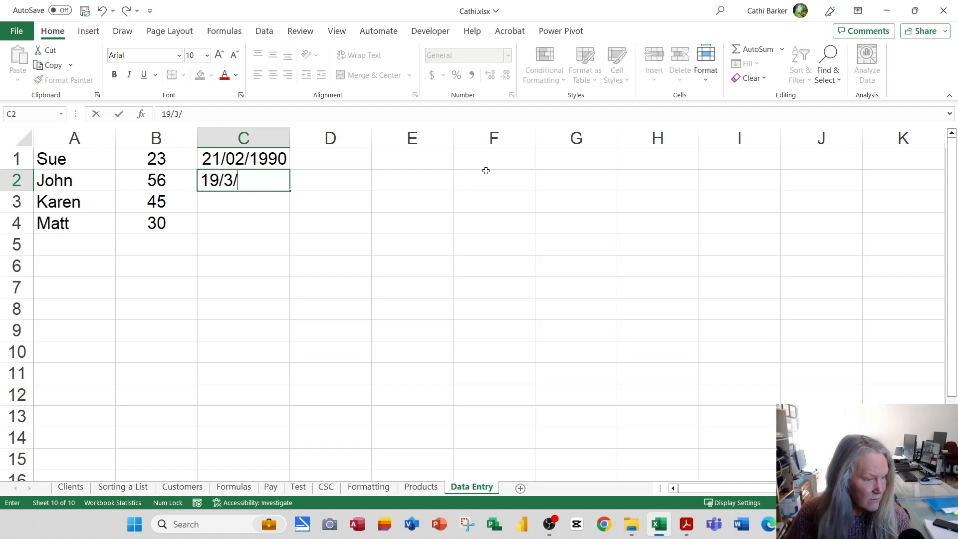
pyautogui.write('89')
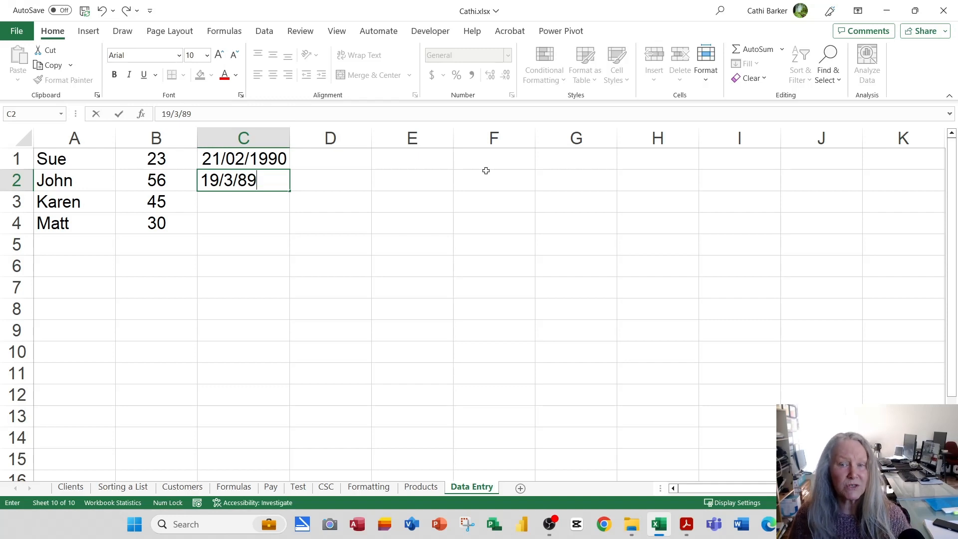
pyautogui.press('Return')
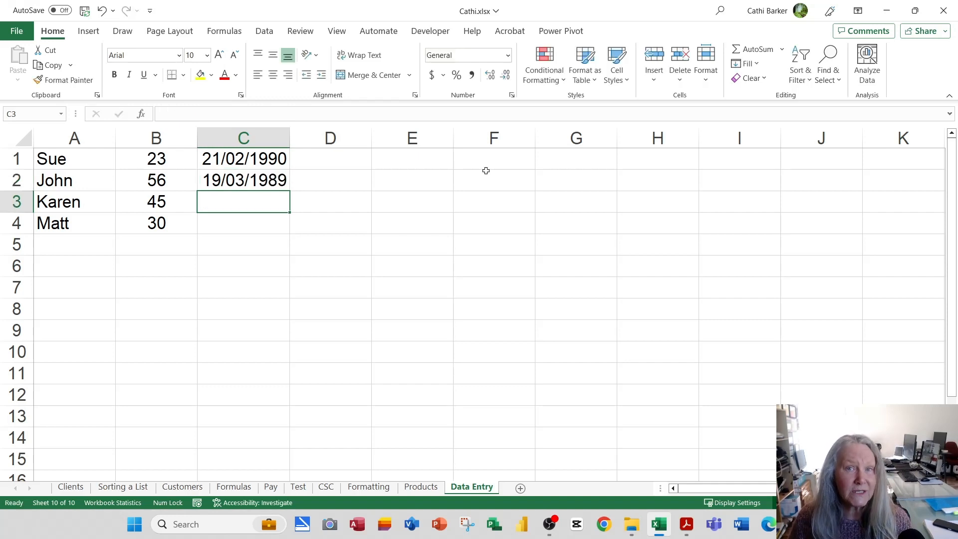
pyautogui.write('2/5/79')
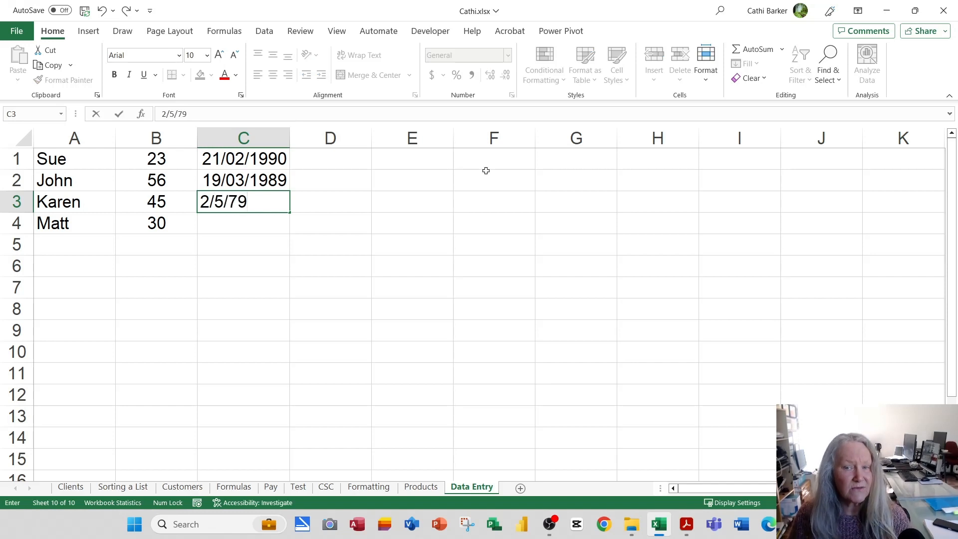
pyautogui.press('Return')
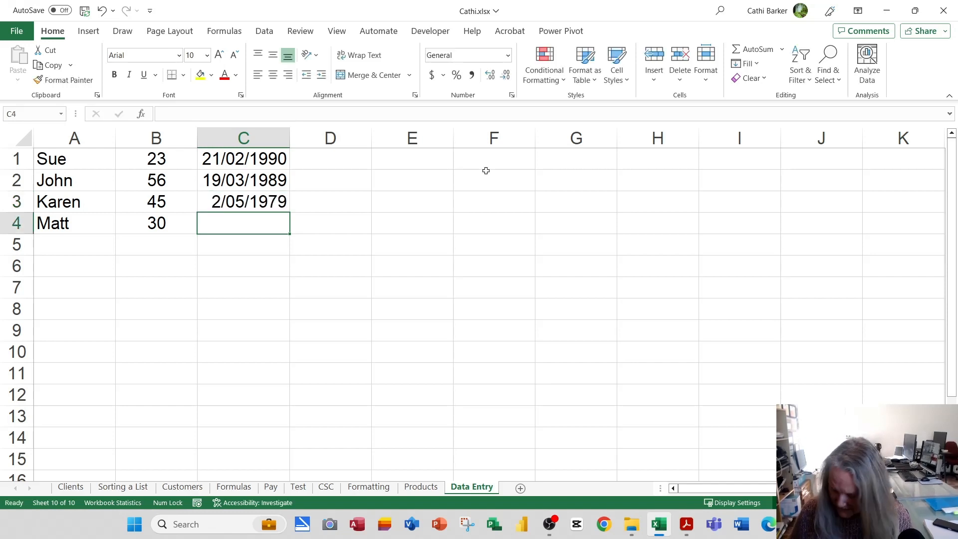
pyautogui.write('20/9/79')
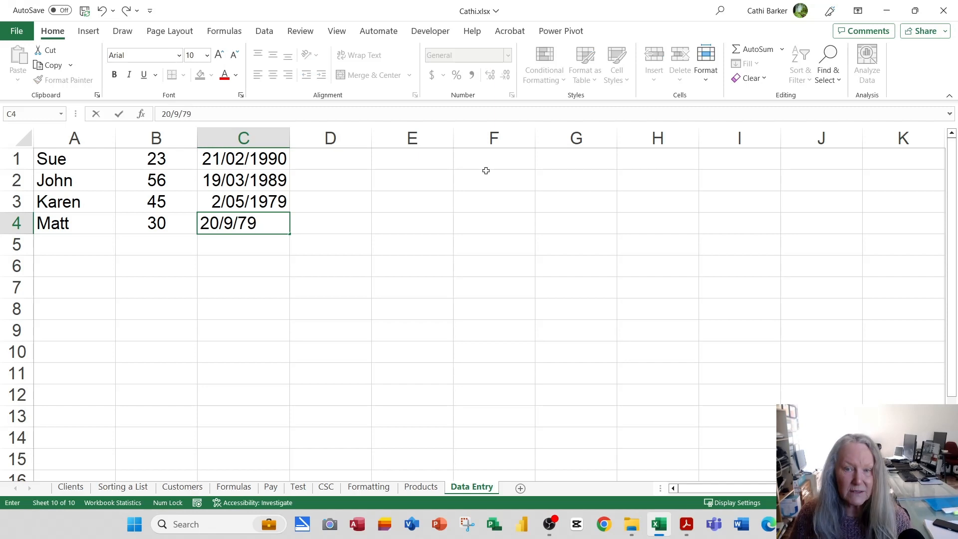
pyautogui.press('Return')
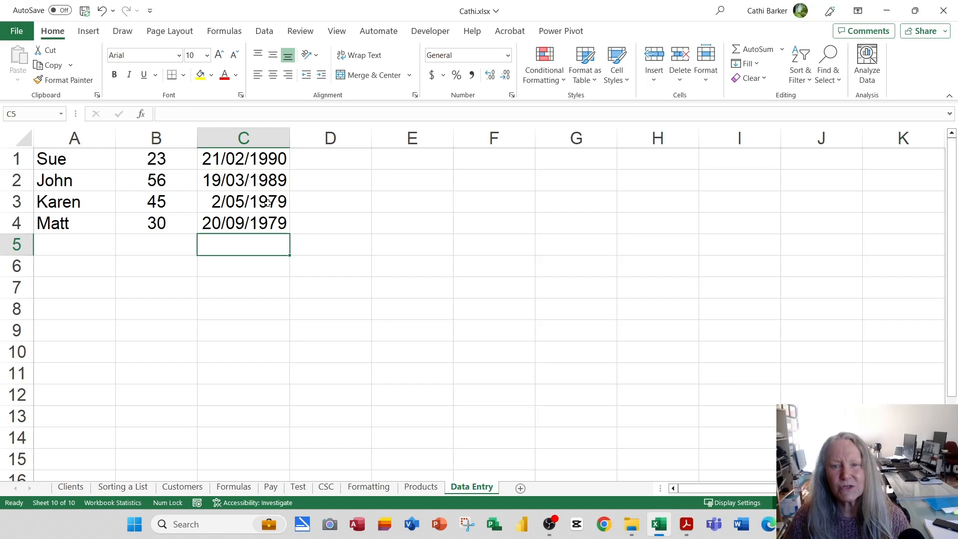
# Select the dates, the numbers and the names in turn to compare their number formats
pyautogui.moveTo(272, 157); pyautogui.dragTo(274, 218)
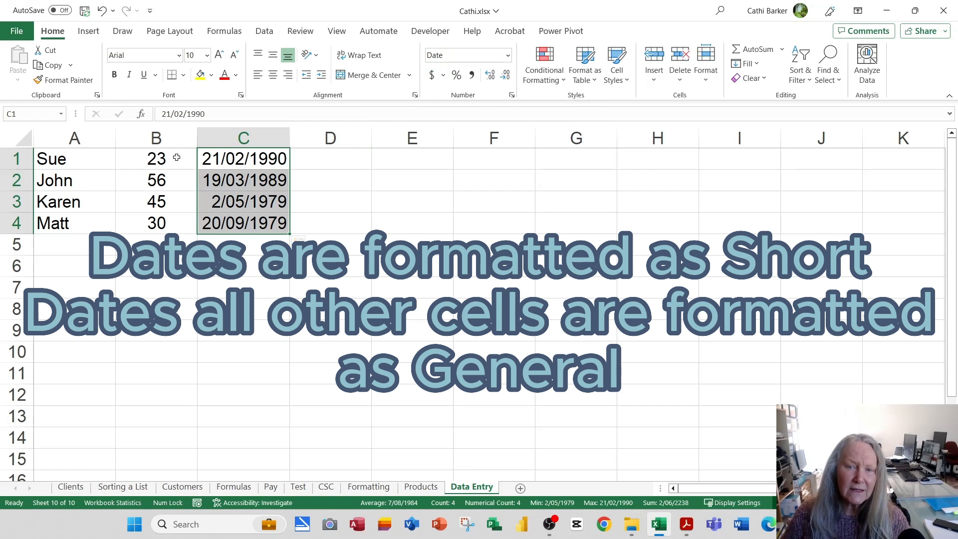
pyautogui.moveTo(172, 159); pyautogui.dragTo(177, 223)
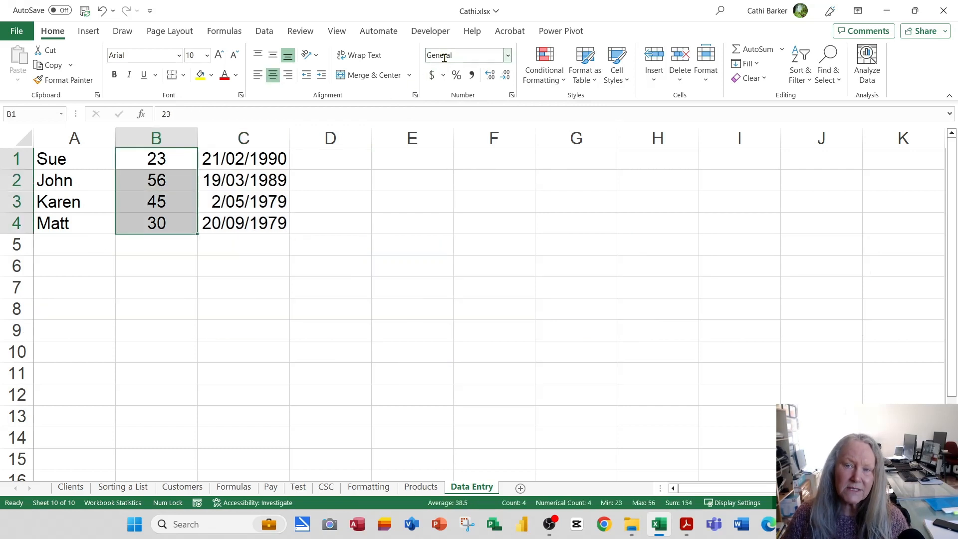
pyautogui.click(82, 162)
pyautogui.moveTo(82, 162); pyautogui.dragTo(82, 224)
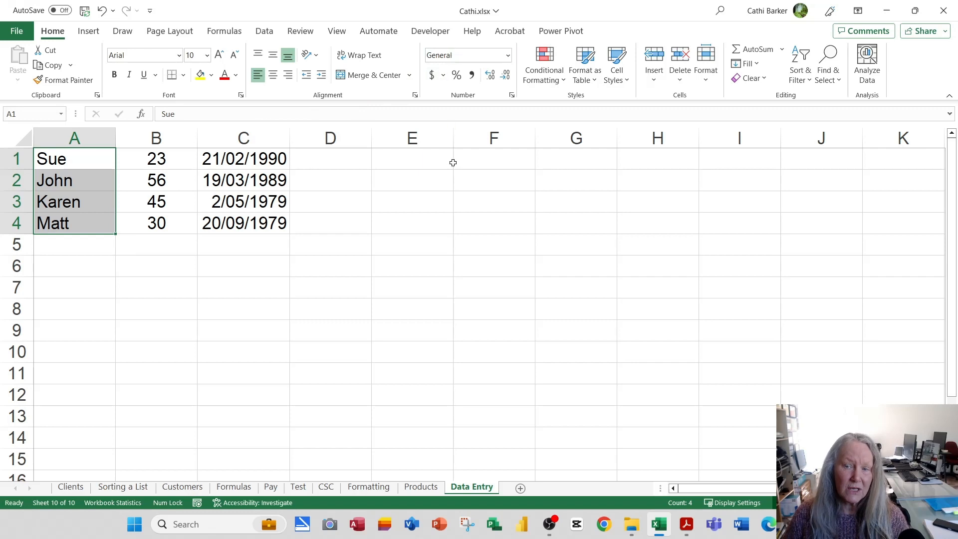
pyautogui.click(432, 206)
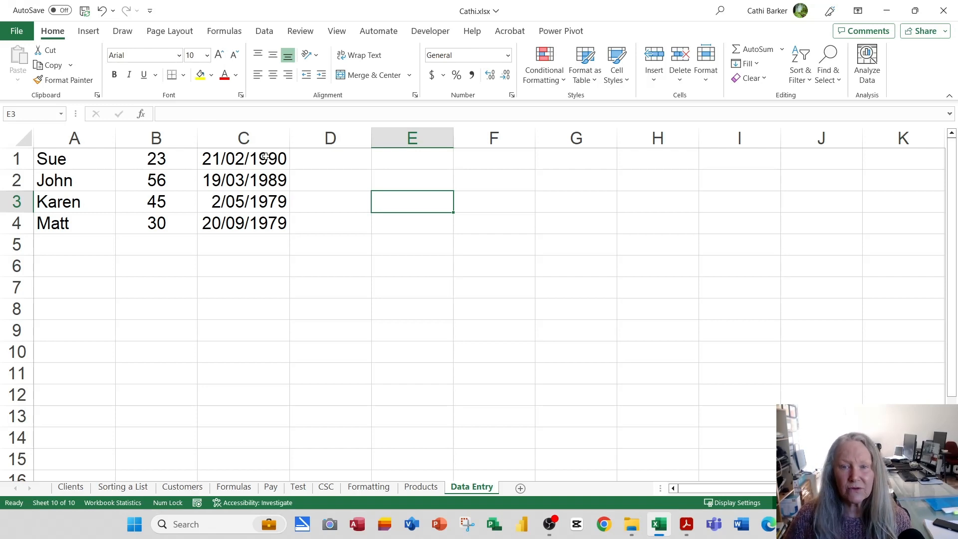
# Apply the General format to the dates in C1:C4, then switch them back to Short Date
pyautogui.moveTo(266, 157); pyautogui.dragTo(266, 222)
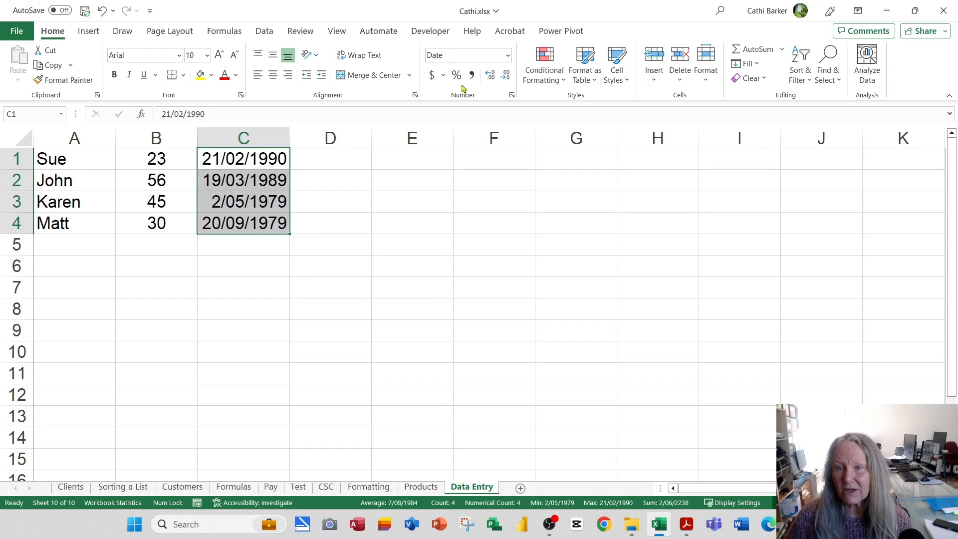
pyautogui.click(508, 57)
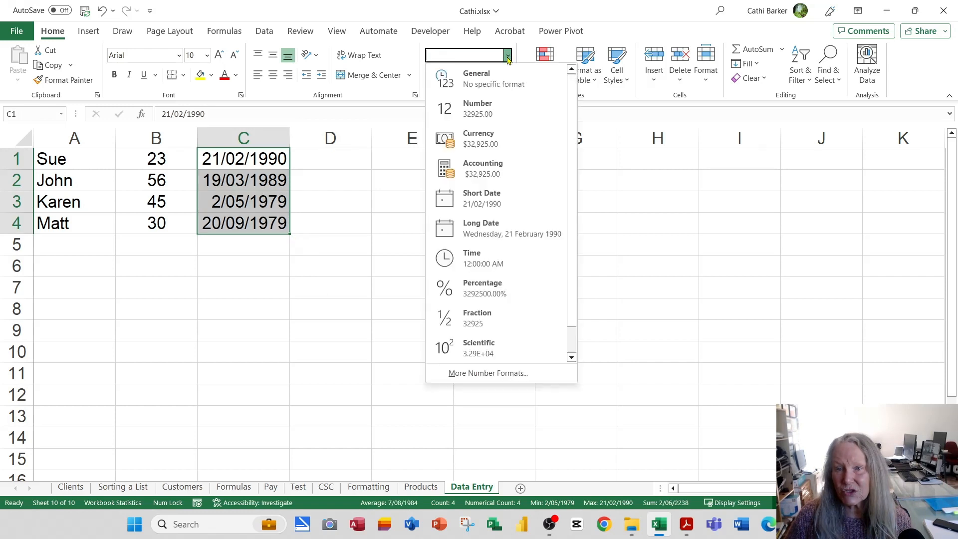
pyautogui.click(502, 87)
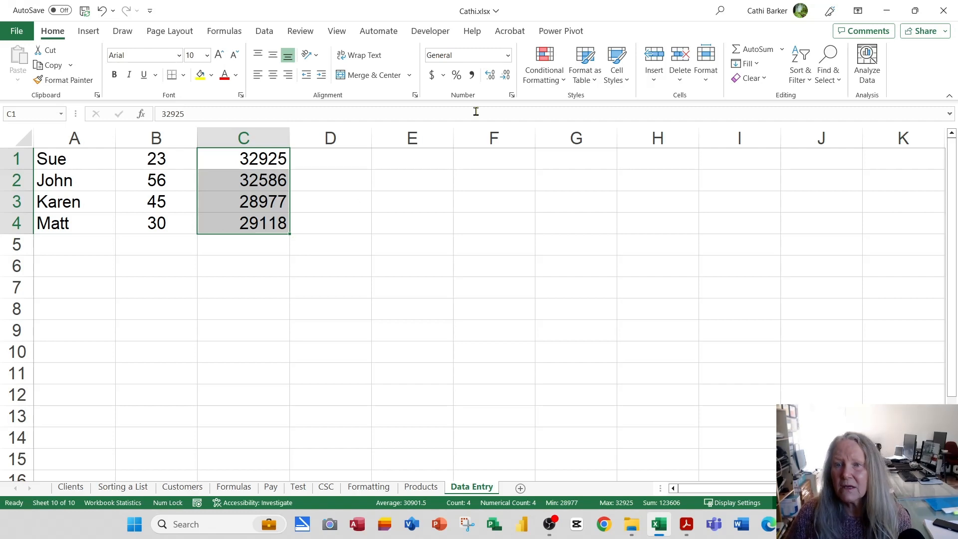
pyautogui.click(509, 56)
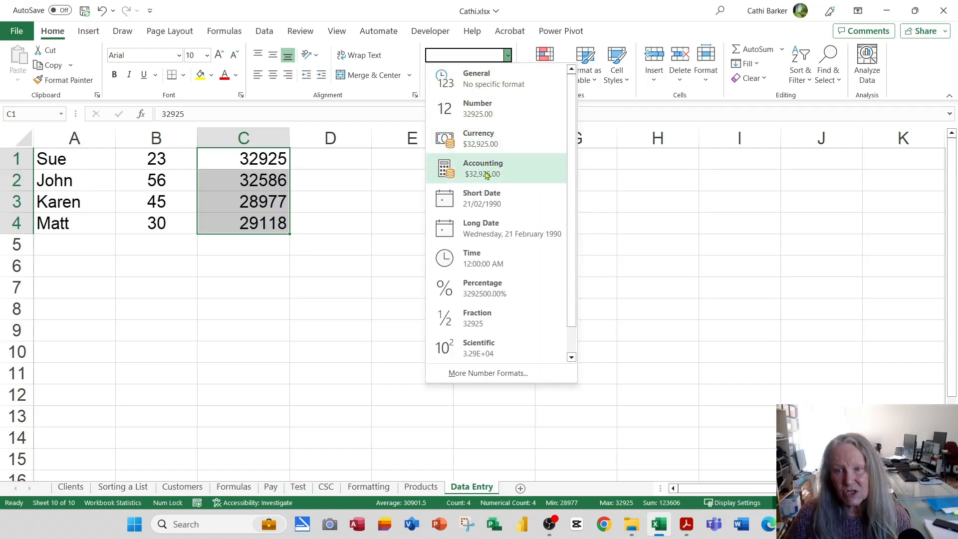
pyautogui.click(481, 199)
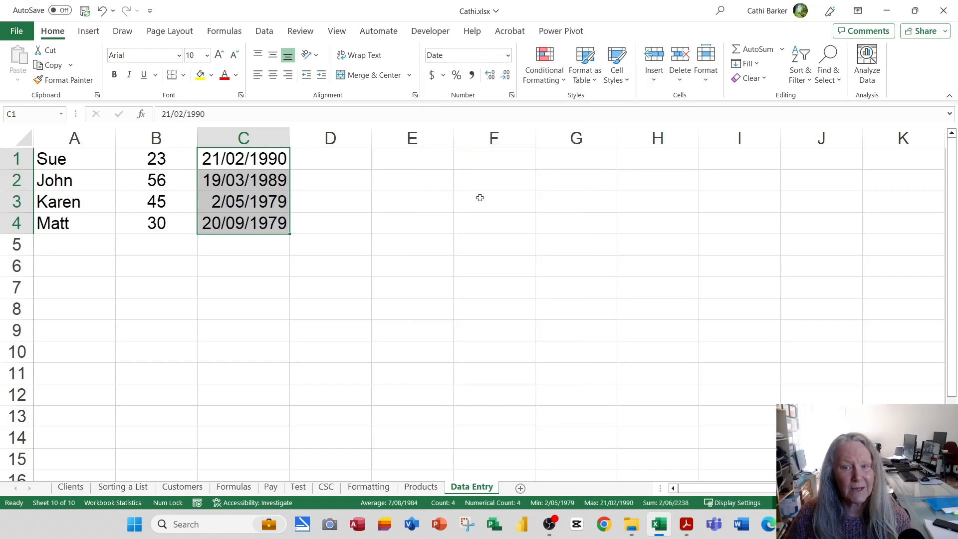
# Enter the dates 1/1/1900 in C5 and 31/12/9999 in C6
pyautogui.click(254, 247)
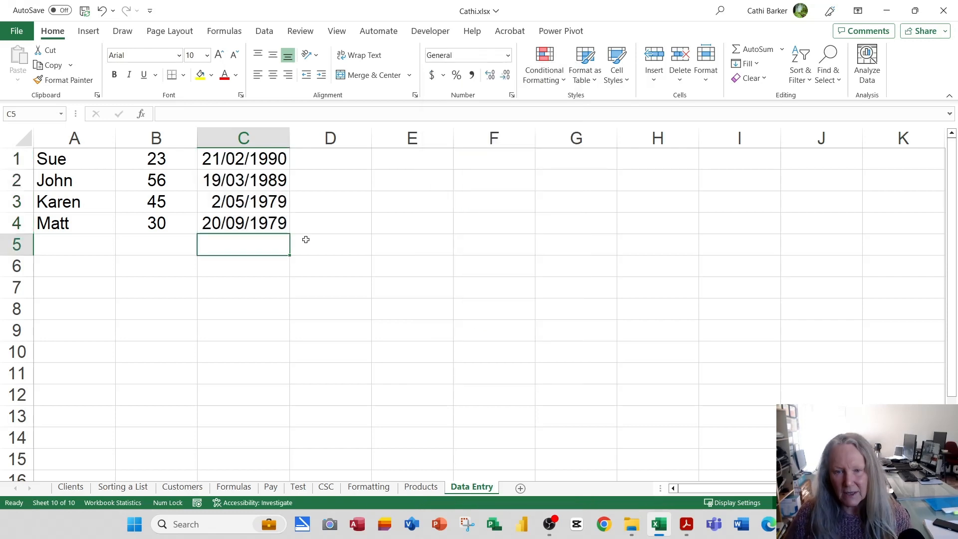
pyautogui.write('1/')
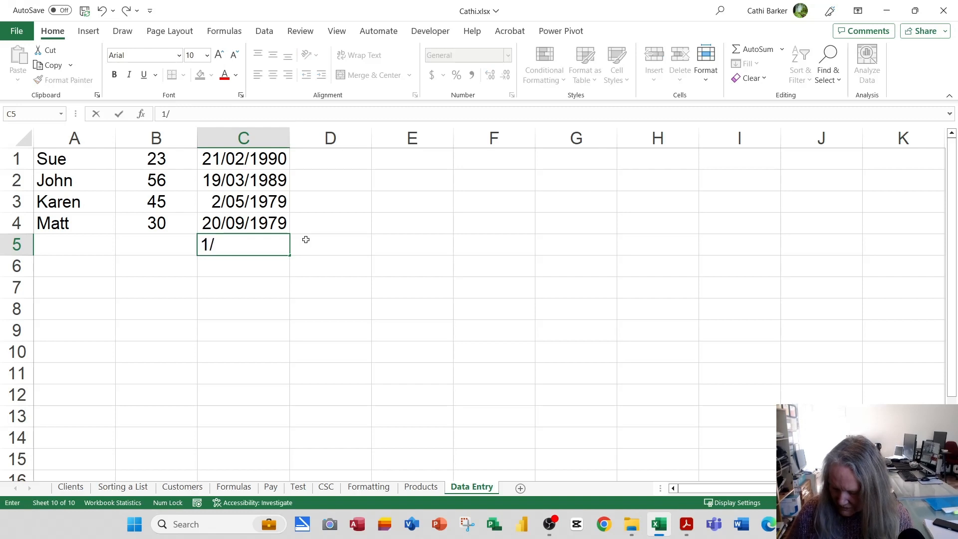
pyautogui.write('1/1900')
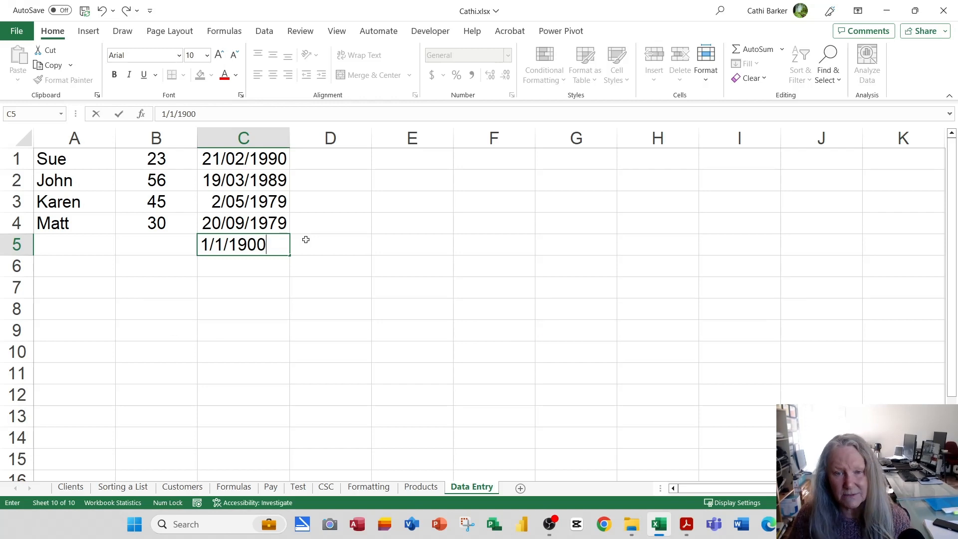
pyautogui.press('Return')
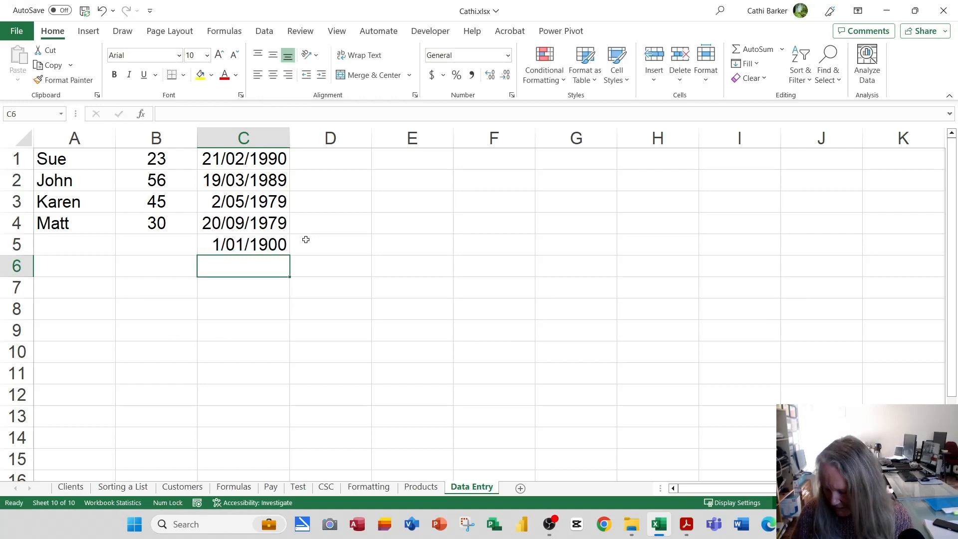
pyautogui.write('31')
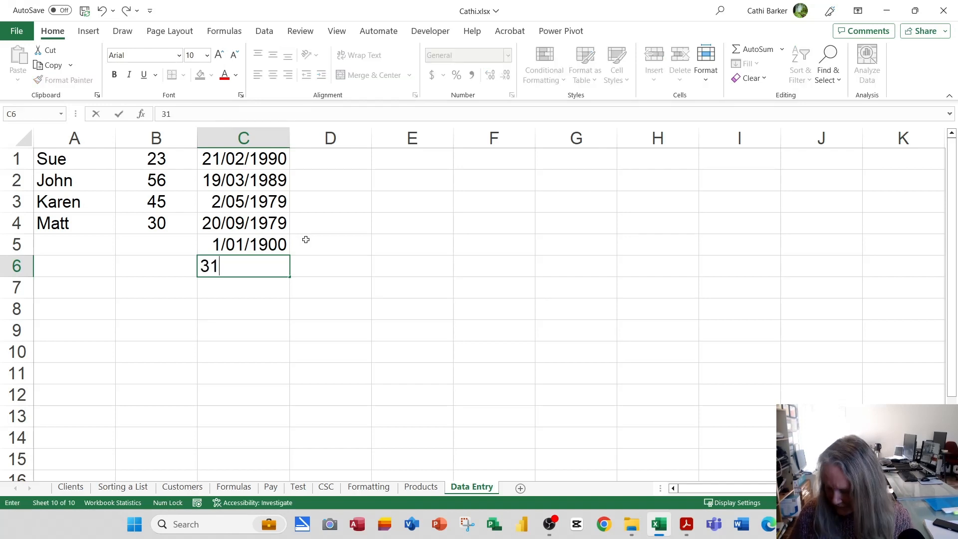
pyautogui.write('/12/9999')
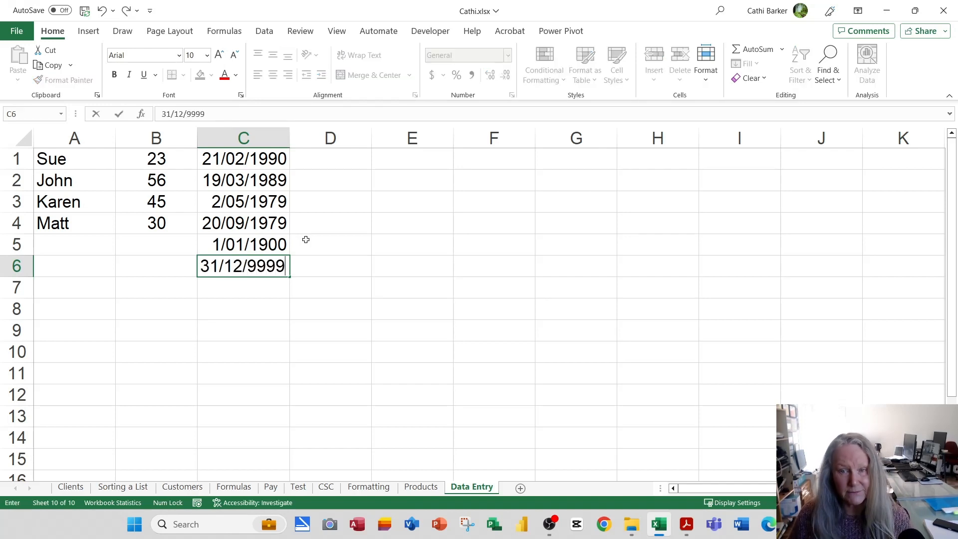
pyautogui.press('Return')
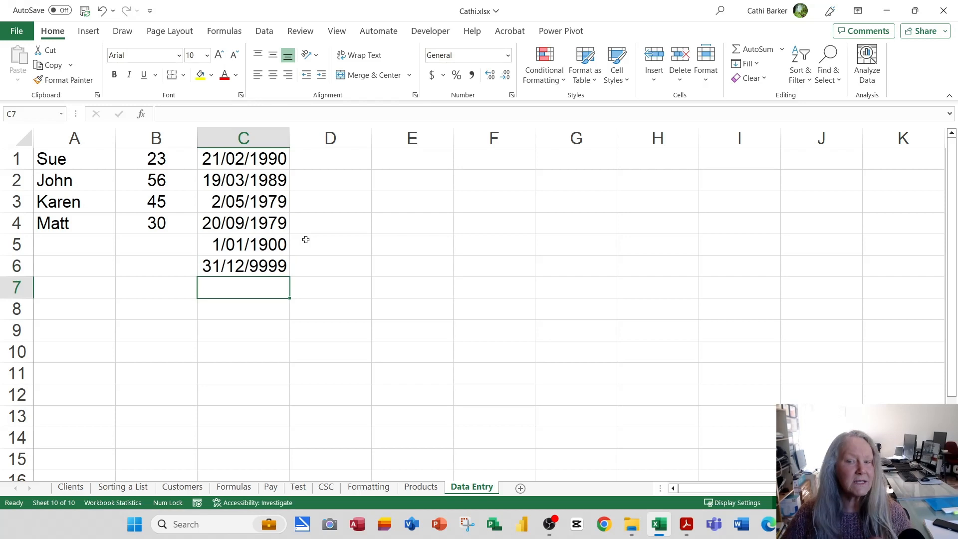
# Label D5 as Dates Start and autofit column D to its contents
pyautogui.click(327, 247)
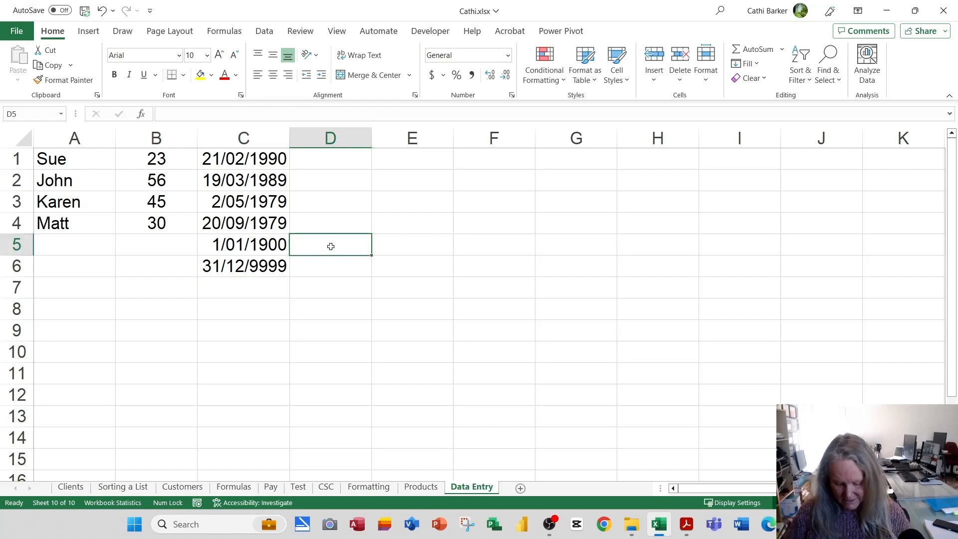
pyautogui.write('Dates Start')
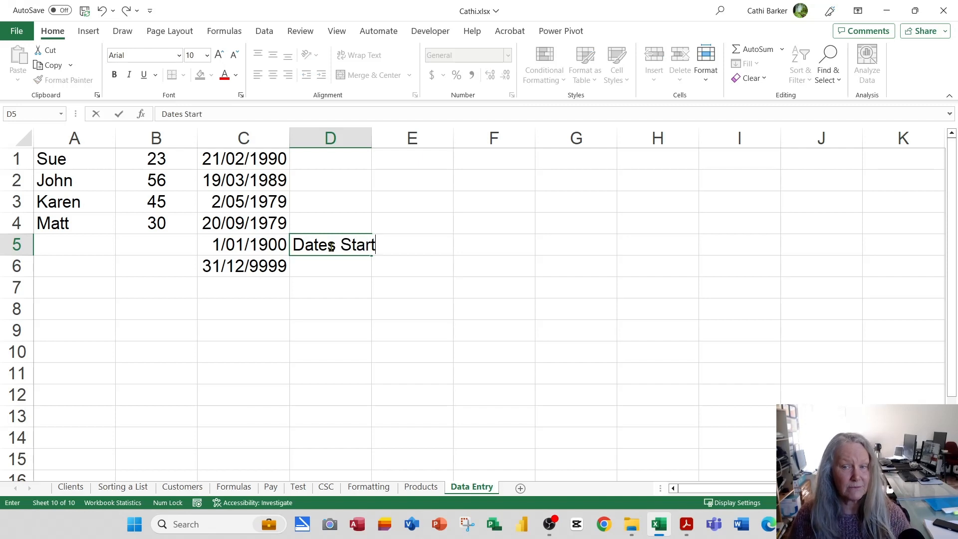
pyautogui.press('Return')
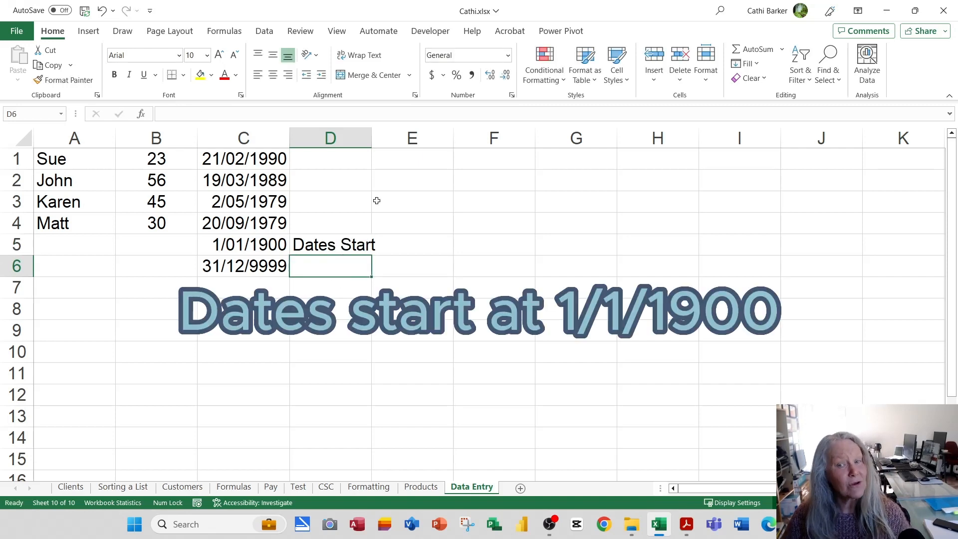
pyautogui.doubleClick(372, 136)
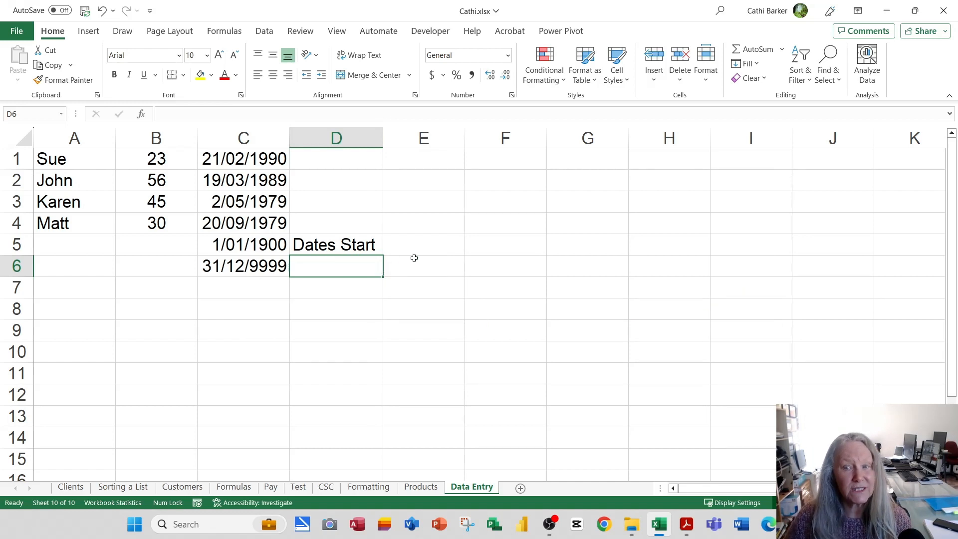
# Enter the date 5/5/1890 in E5
pyautogui.click(438, 244)
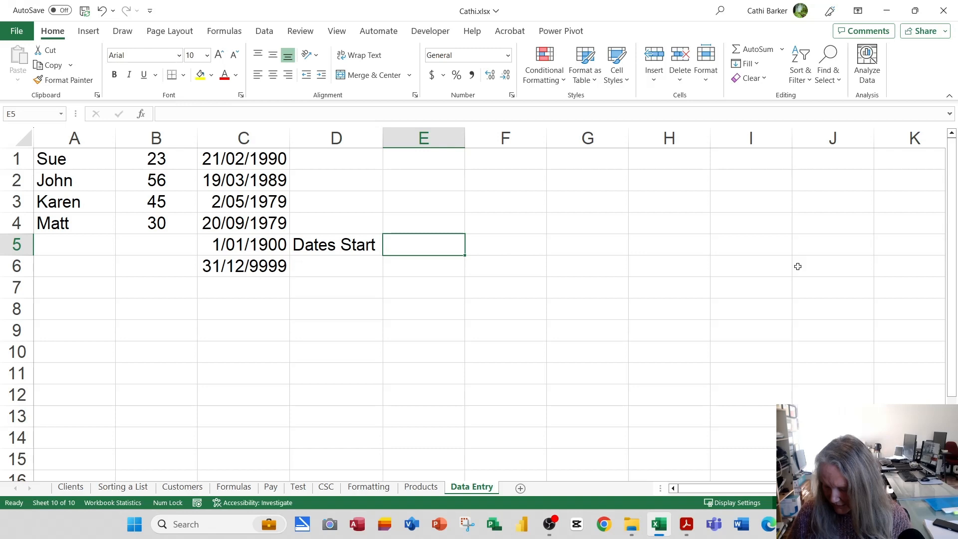
pyautogui.write('5/5/')
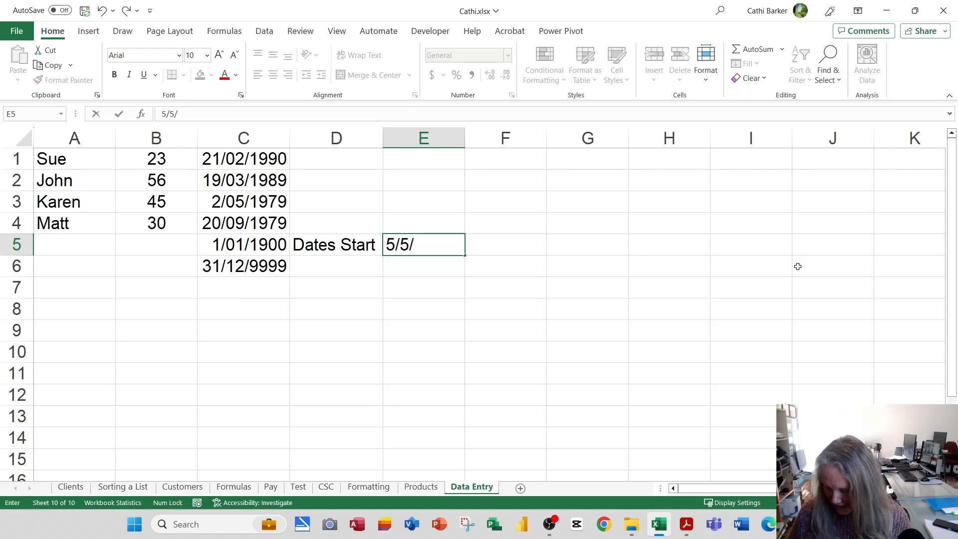
pyautogui.write('1890')
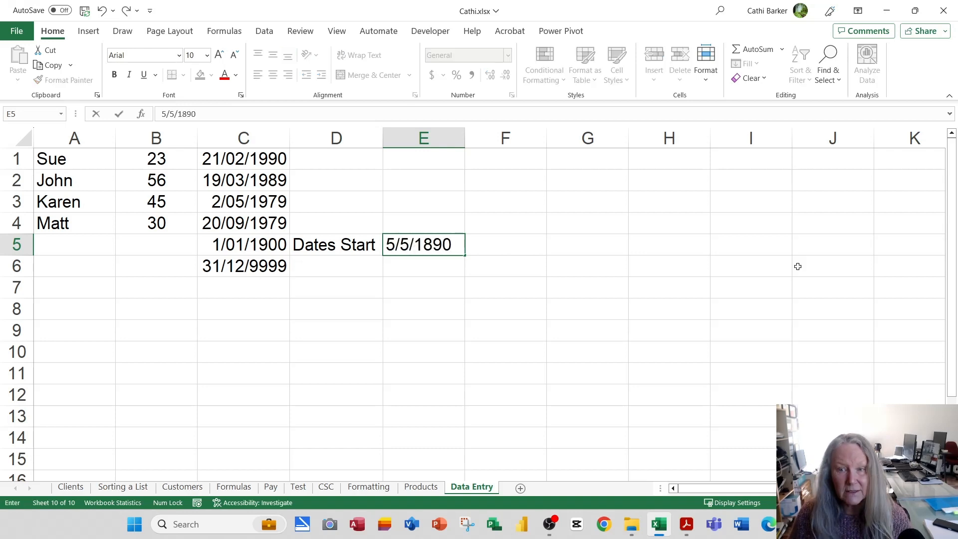
pyautogui.press('Return')
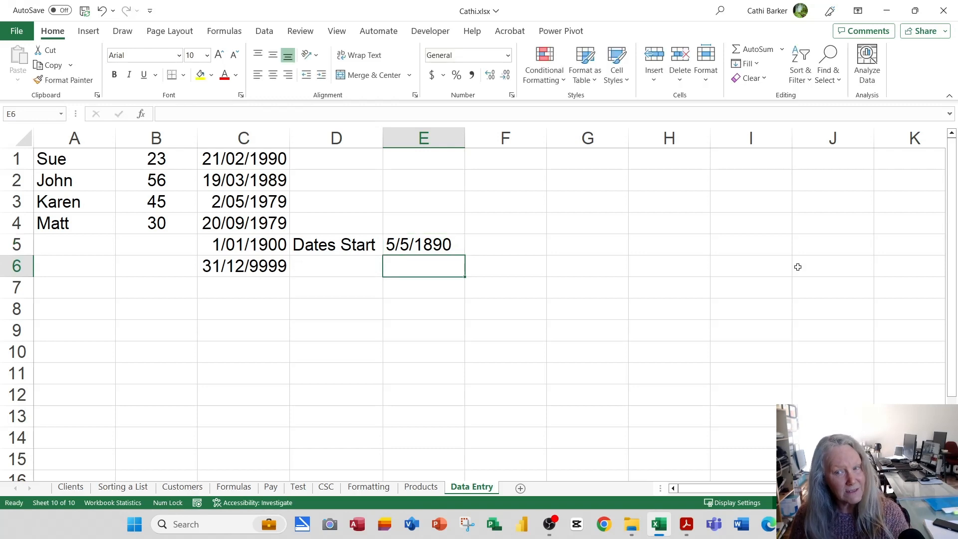
# Clear the date from E5 and label D6 as Dates End
pyautogui.press('Up')
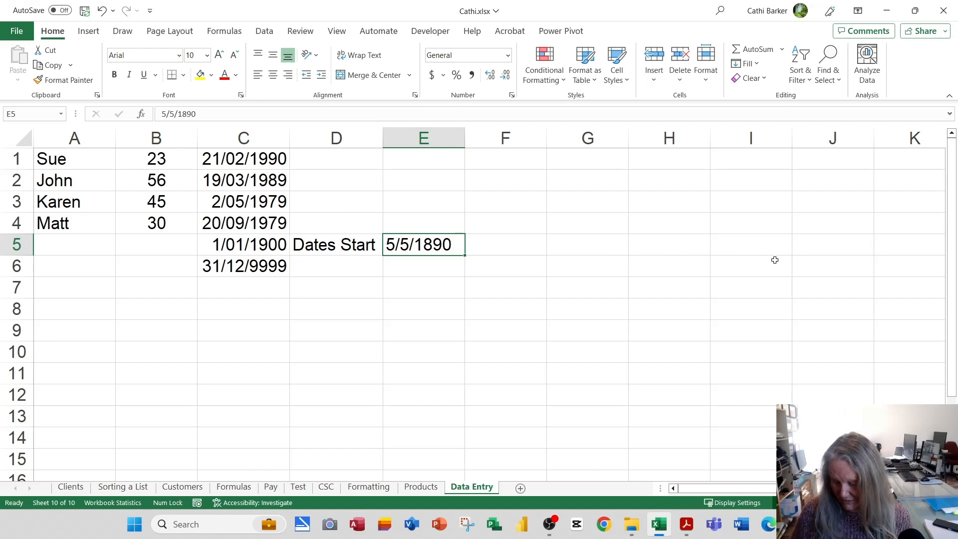
pyautogui.press('Delete')
pyautogui.press('Down')
pyautogui.press('Left')
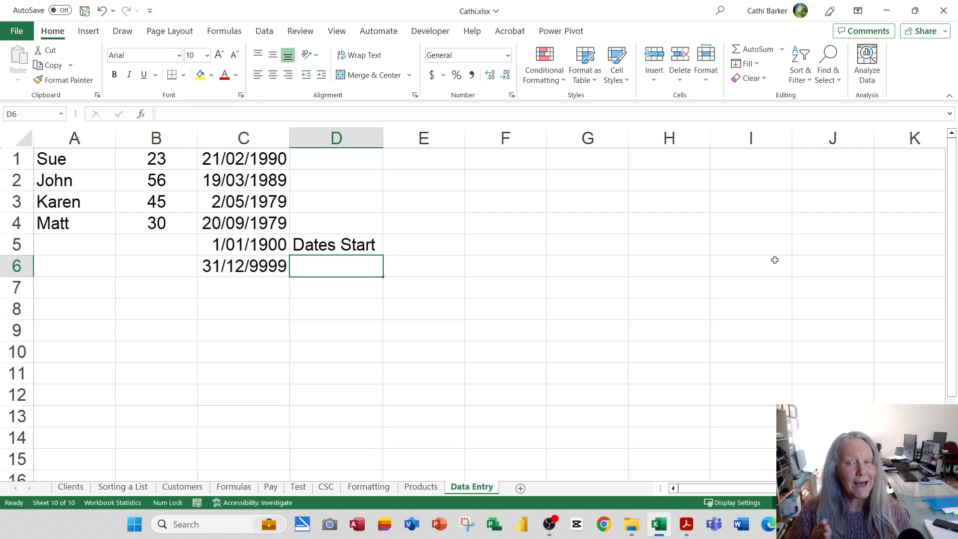
pyautogui.write('Dates End')
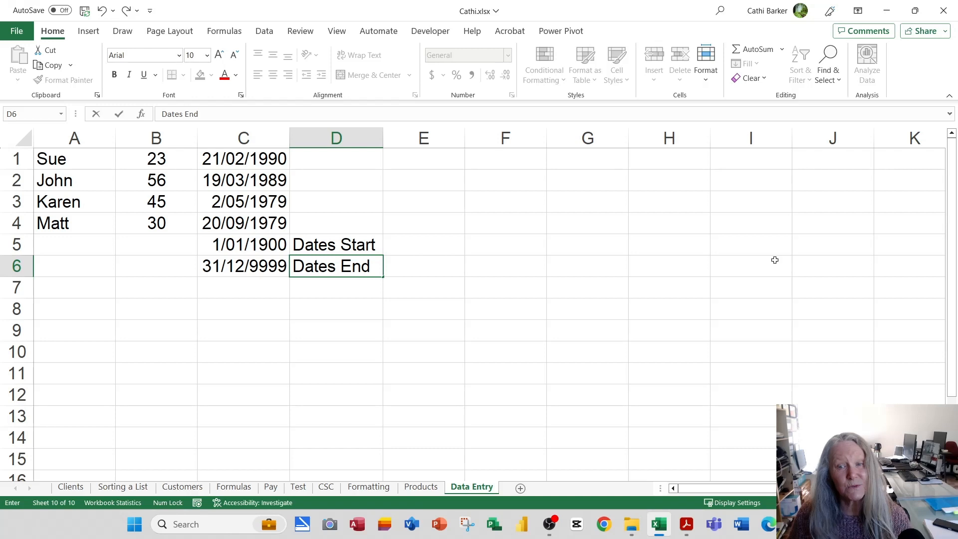
pyautogui.press('Return')
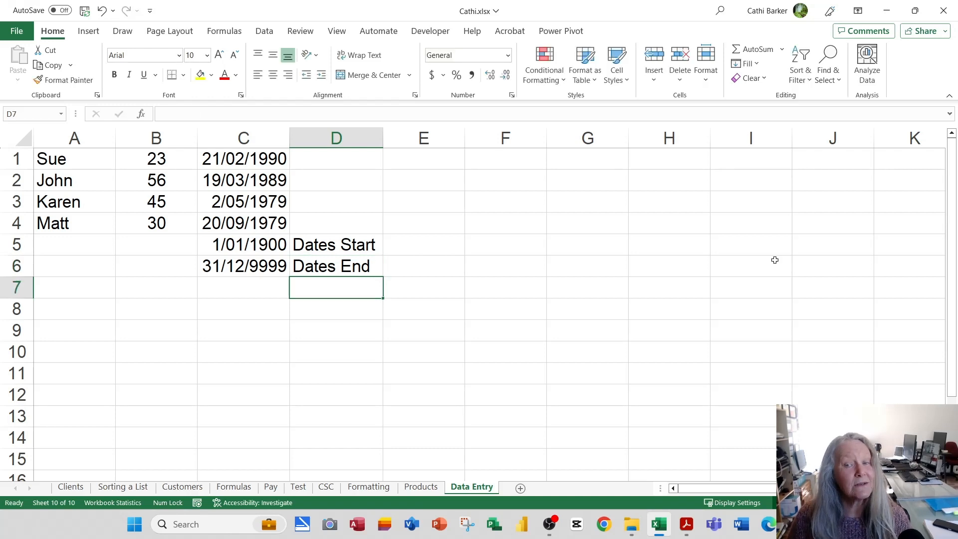
# Enter the date 5/5/10555 in E6, then clear that cell again
pyautogui.press('Up')
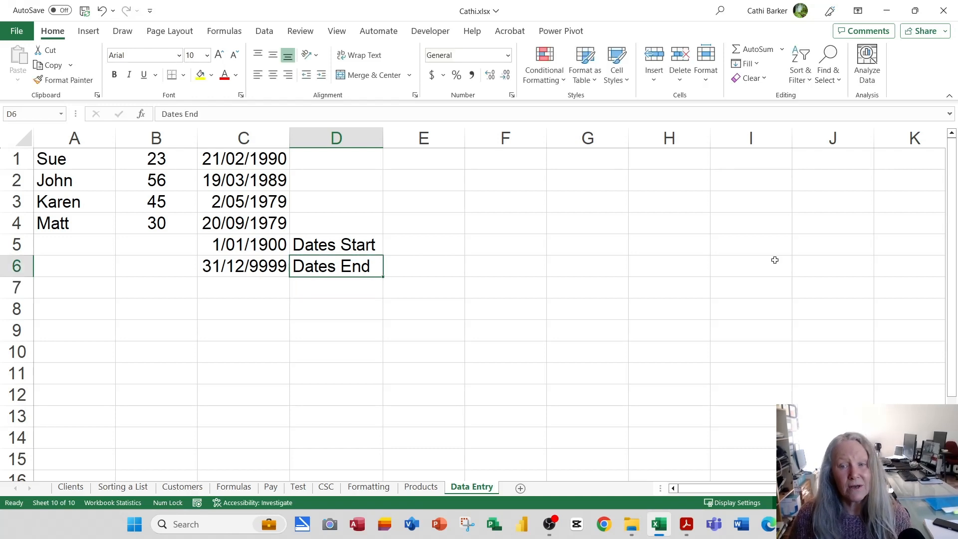
pyautogui.press('Right')
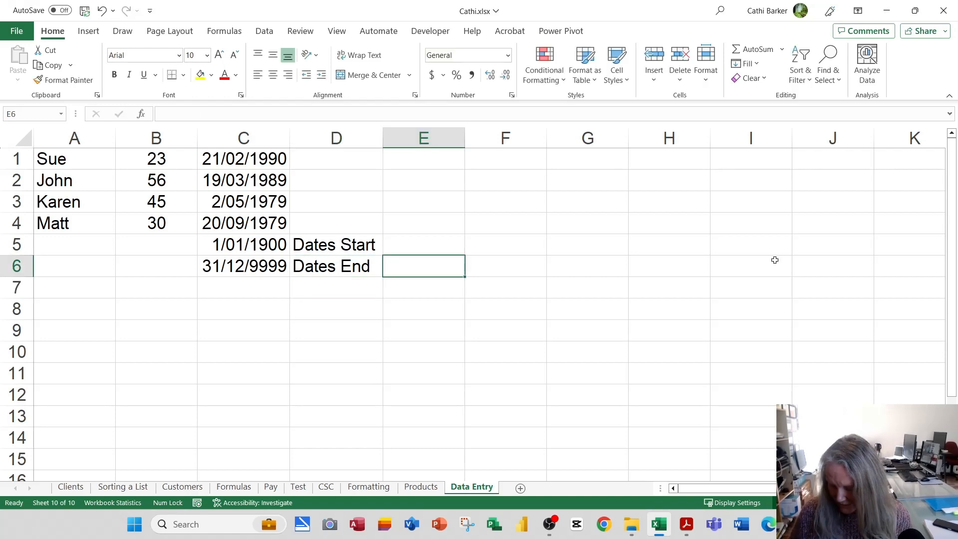
pyautogui.write('5/5/')
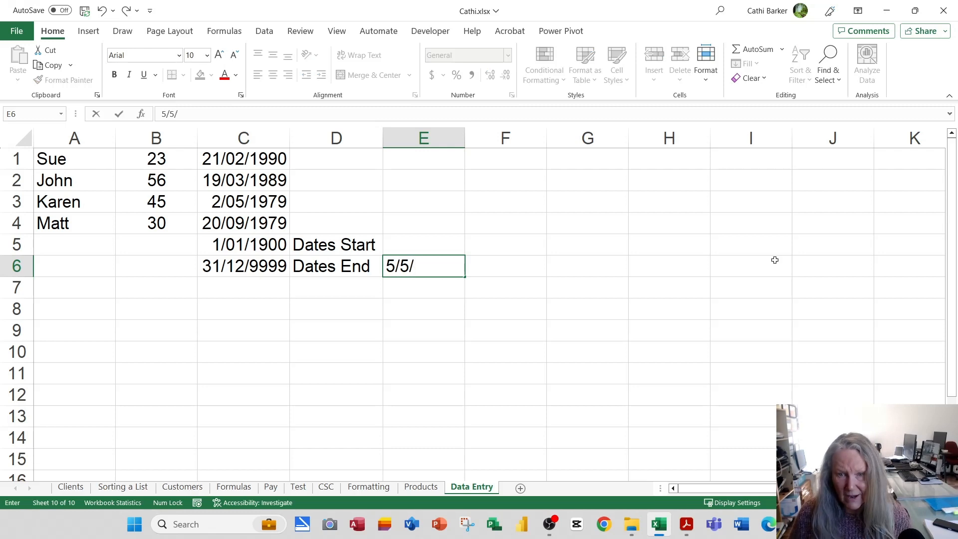
pyautogui.write('10')
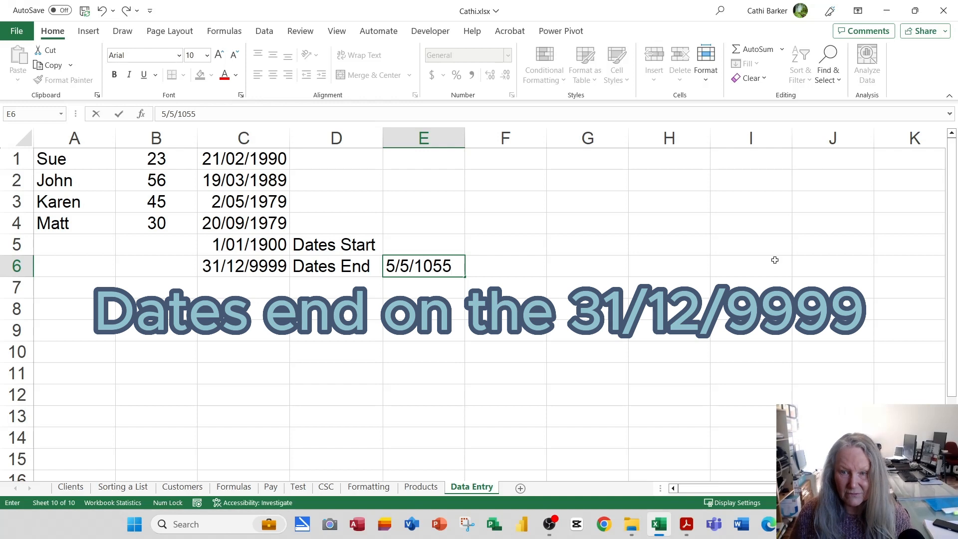
pyautogui.write('5')
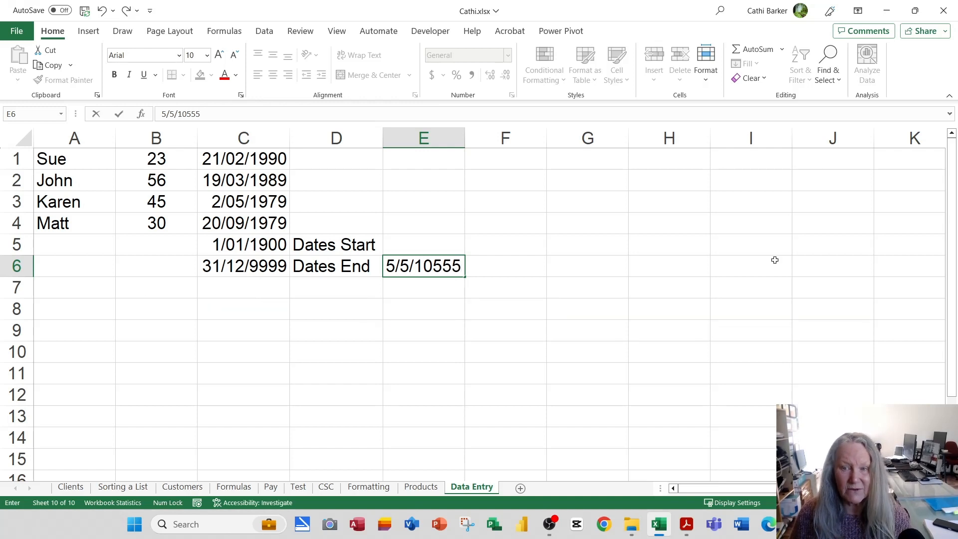
pyautogui.press('Return')
pyautogui.press('Up')
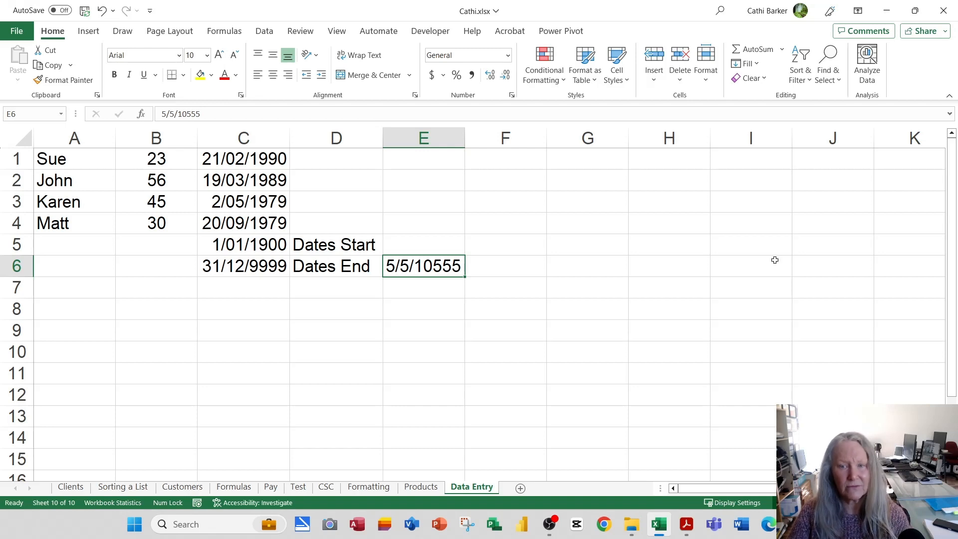
pyautogui.press('Delete')
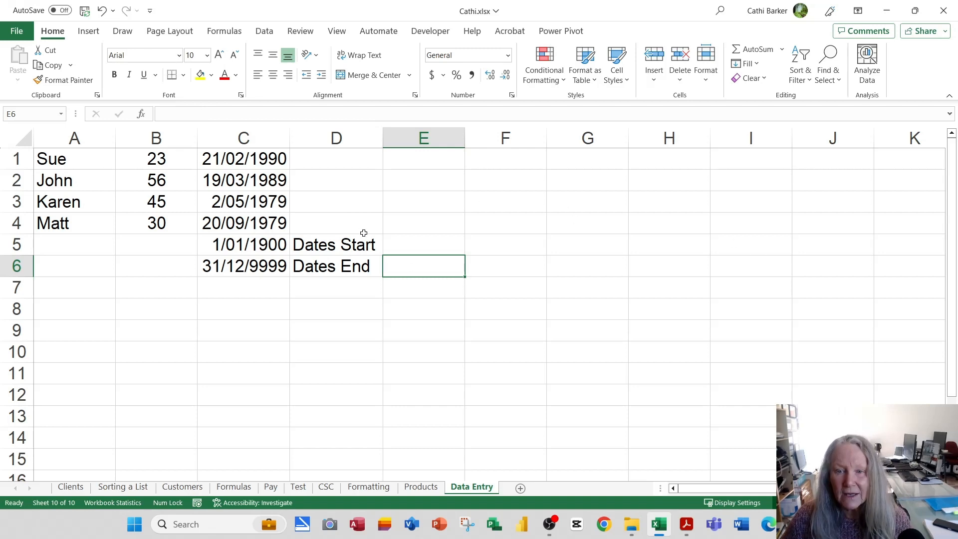
# Delete the contents of D4:D6
pyautogui.moveTo(364, 232); pyautogui.dragTo(364, 262)
pyautogui.press('Delete')
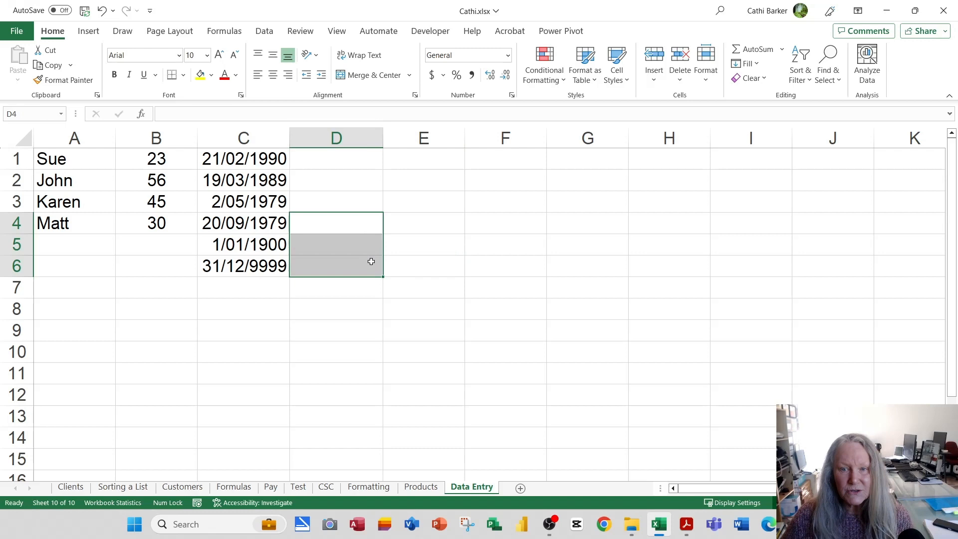
# Enter the date 17/4/80 in C7
pyautogui.click(265, 293)
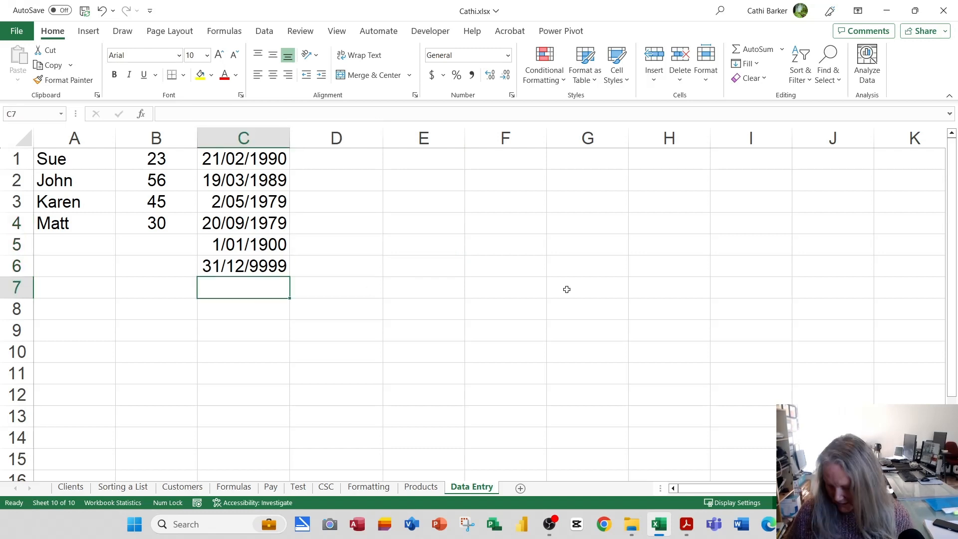
pyautogui.write('17/')
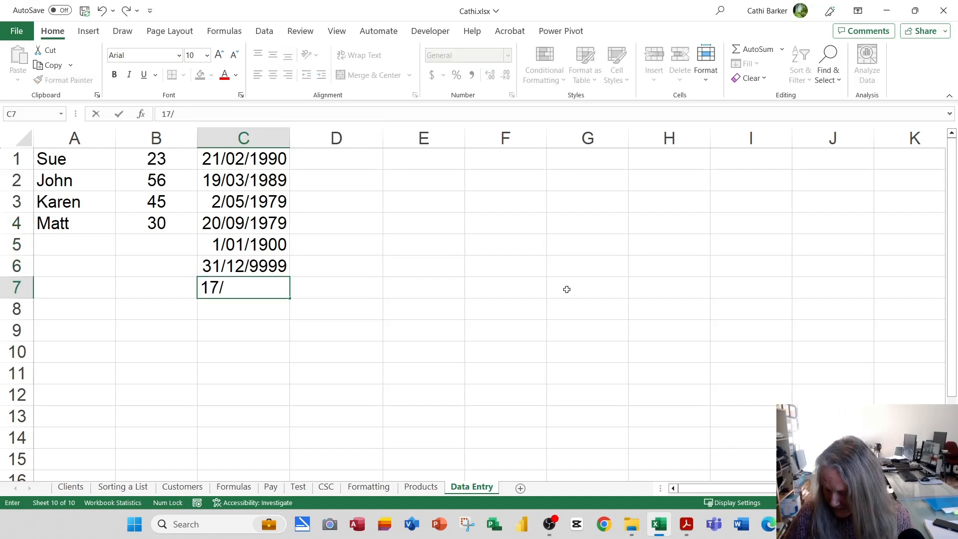
pyautogui.write('04/19')
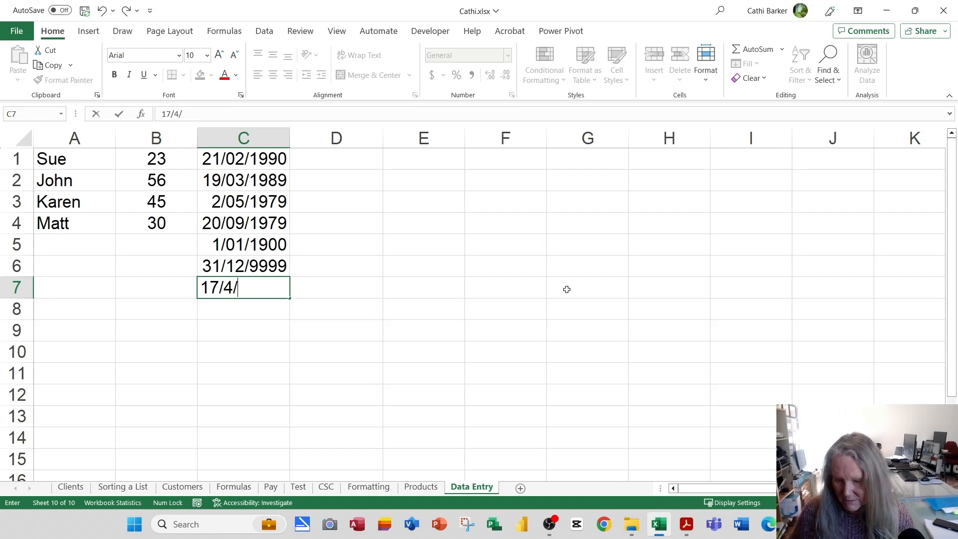
pyautogui.write('80')
pyautogui.press('Return')
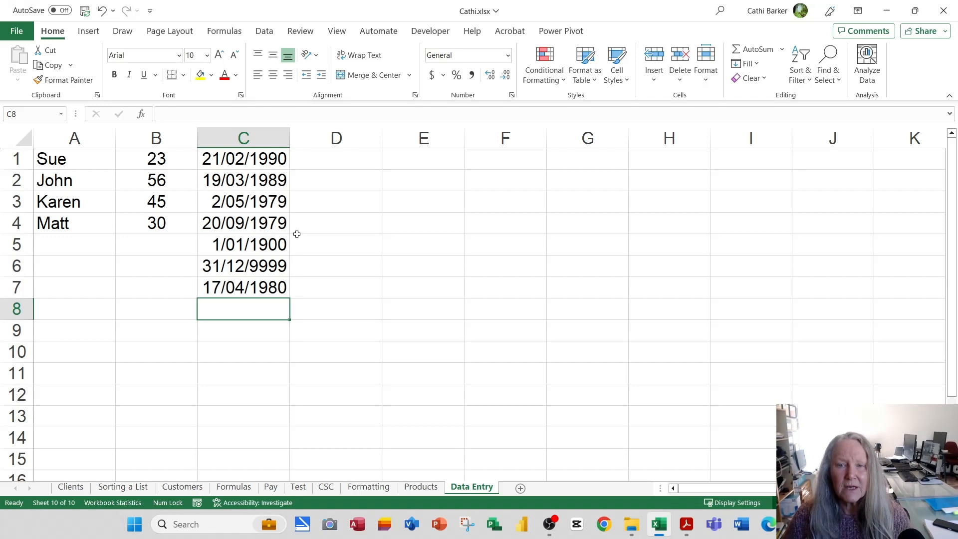
# Apply the General format to all of column C, then switch it back to Short Date
pyautogui.click(260, 139)
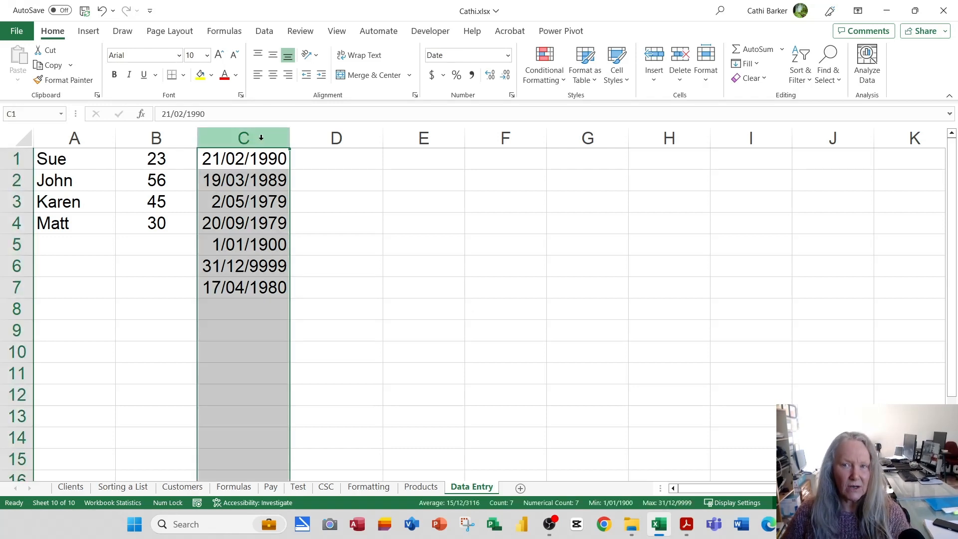
pyautogui.click(508, 56)
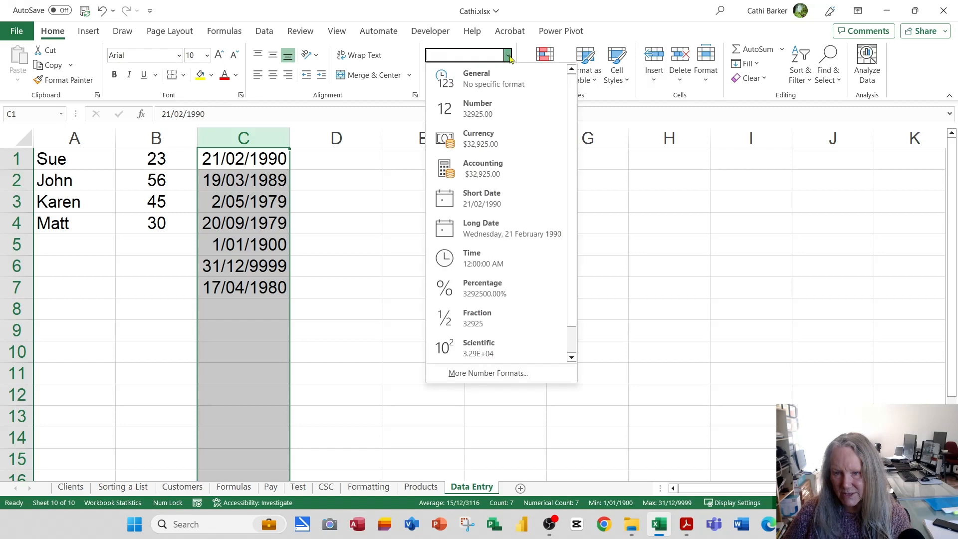
pyautogui.click(494, 90)
pyautogui.click(266, 248)
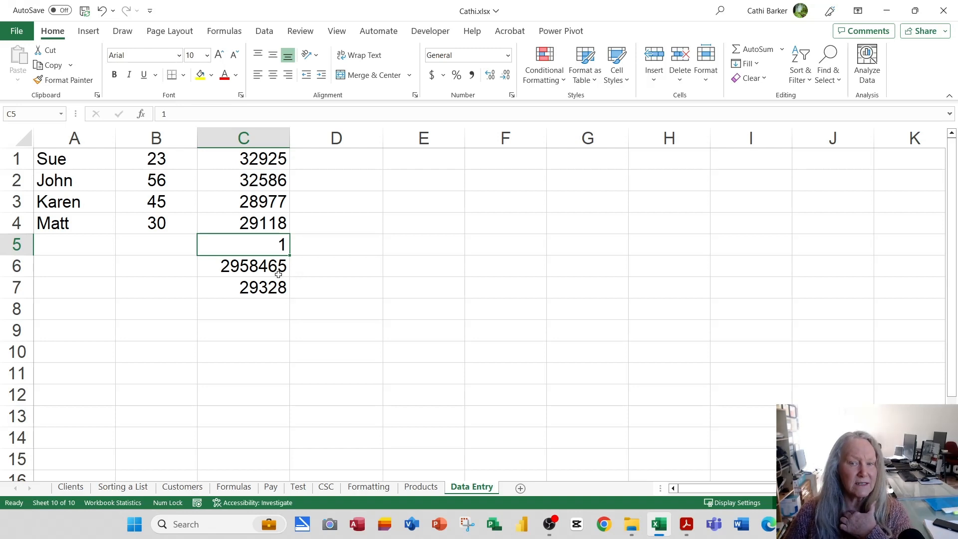
pyautogui.click(263, 138)
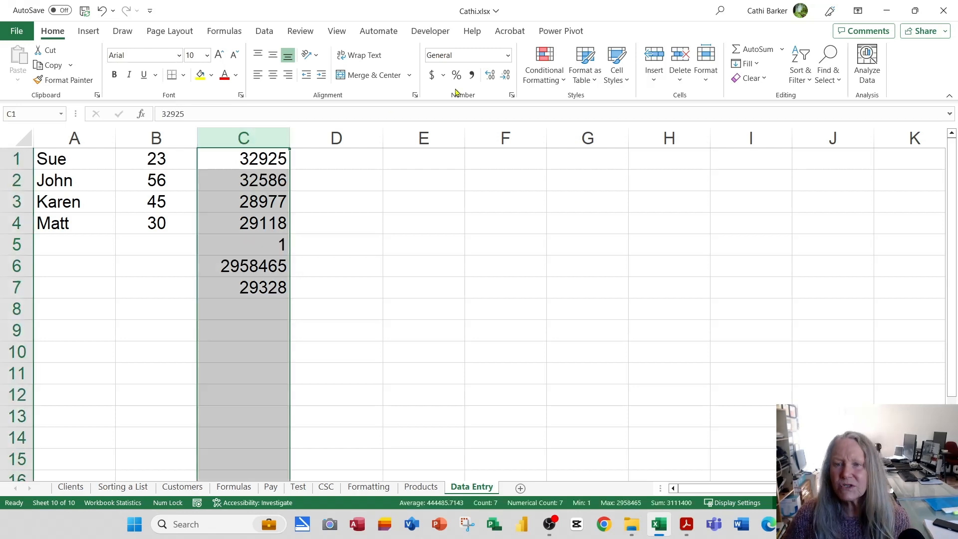
pyautogui.click(507, 55)
pyautogui.click(491, 200)
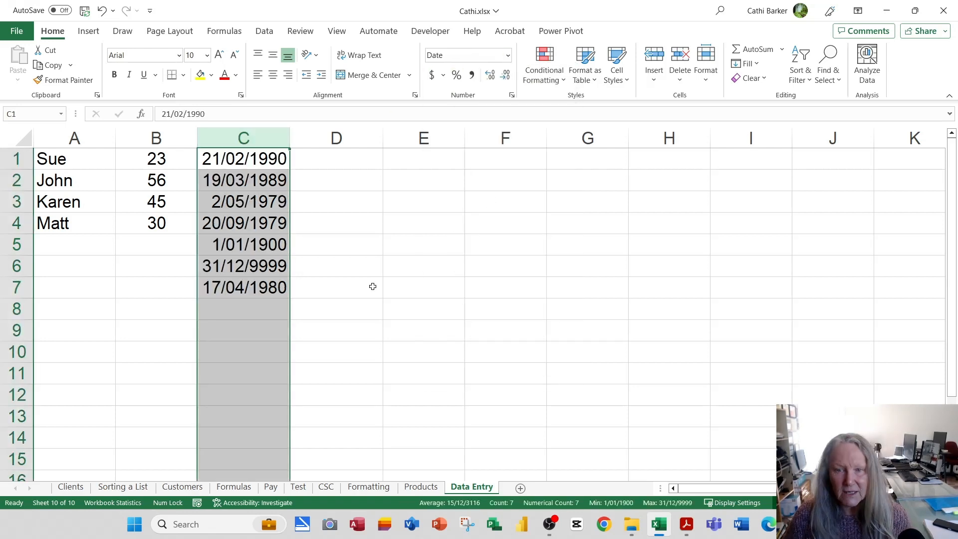
pyautogui.click(267, 313)
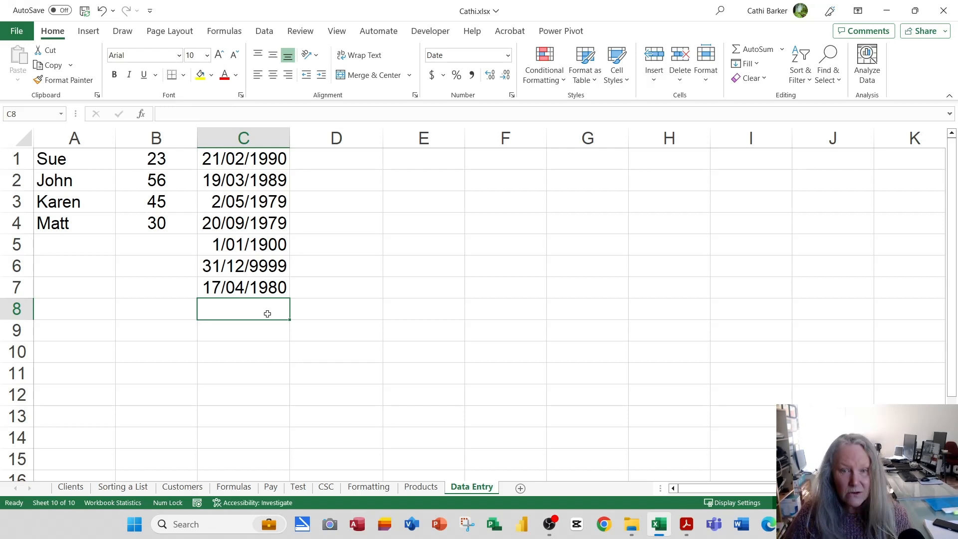
# Insert today's date in C8 with the shortcut and enter 10/08/2023 in C9
pyautogui.hotkey('ctrl', ';')
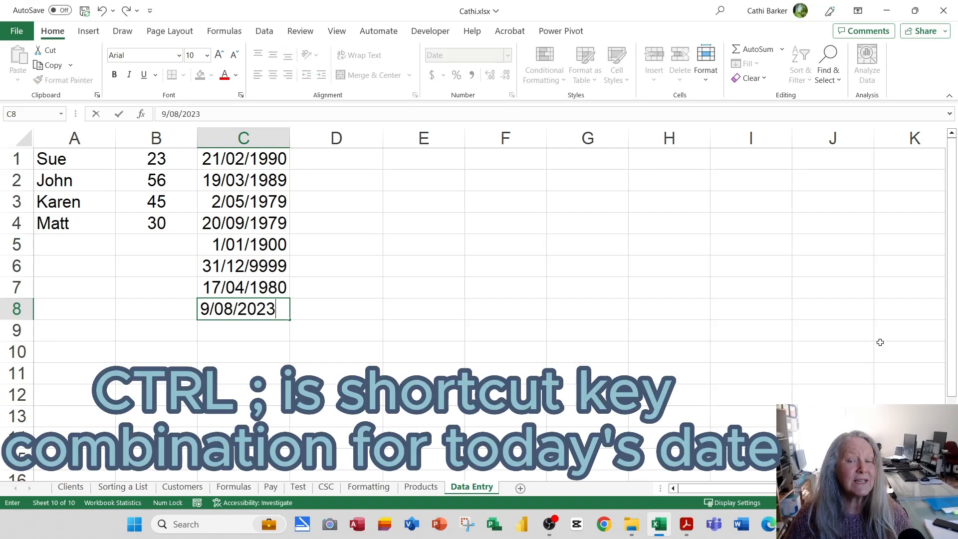
pyautogui.press('Return')
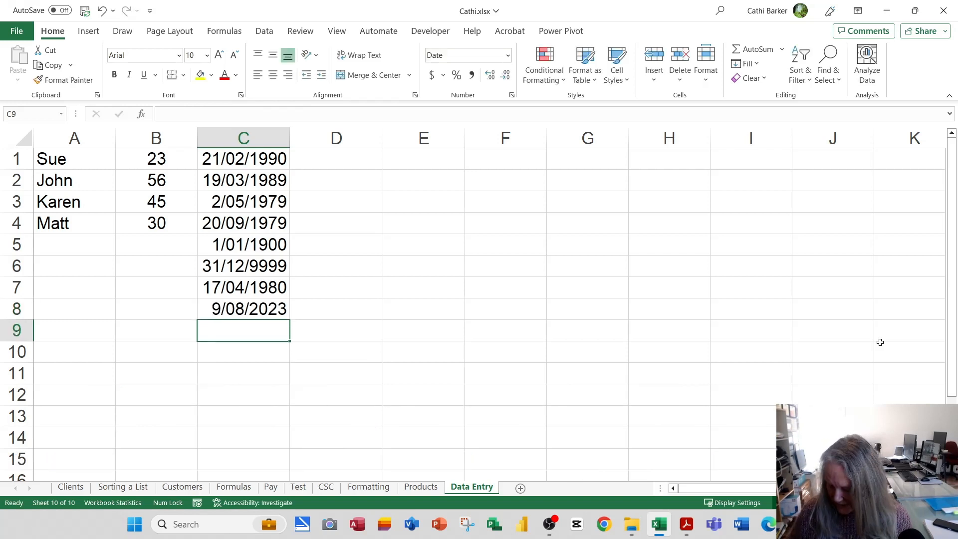
pyautogui.write('10/08')
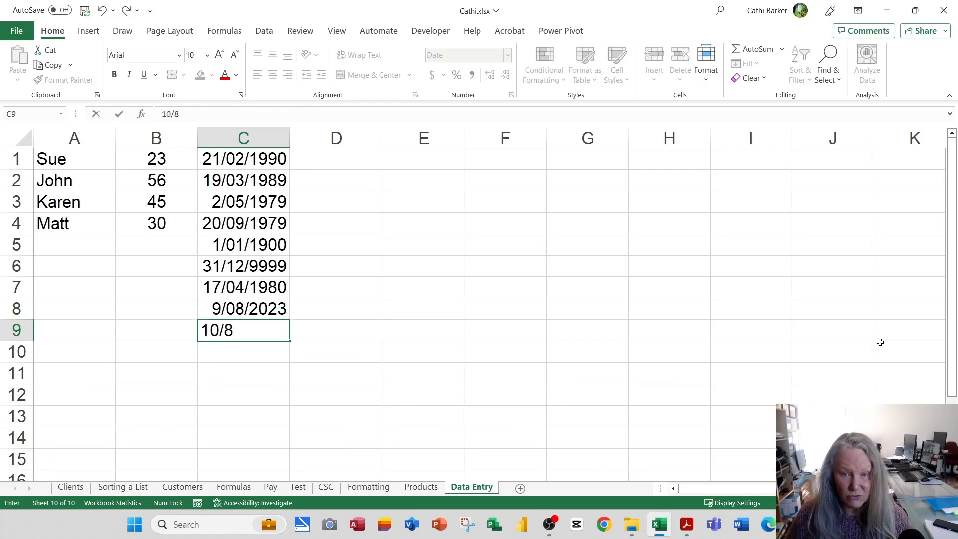
pyautogui.write('/2023')
pyautogui.press('Return')
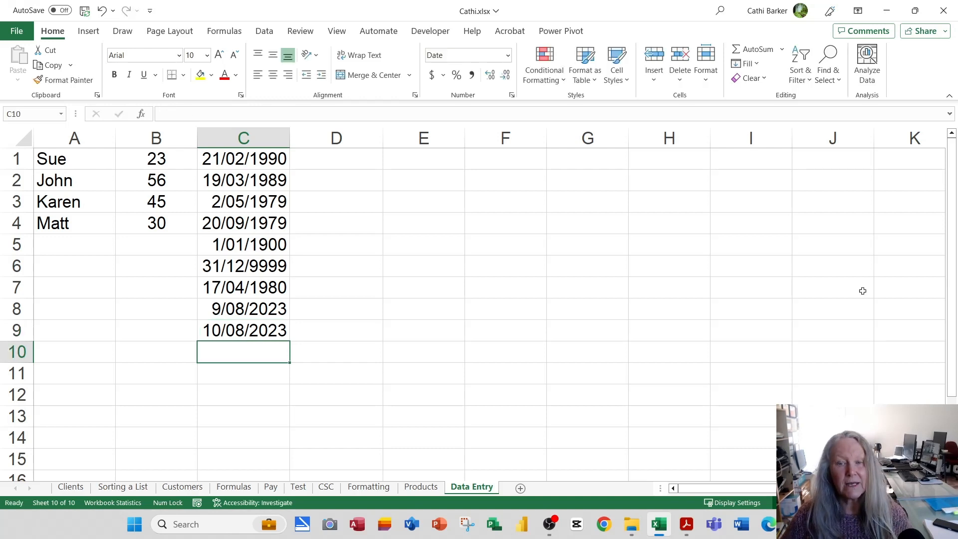
# Show column C's dates as General numbers, then restore the Short Date format
pyautogui.click(244, 137)
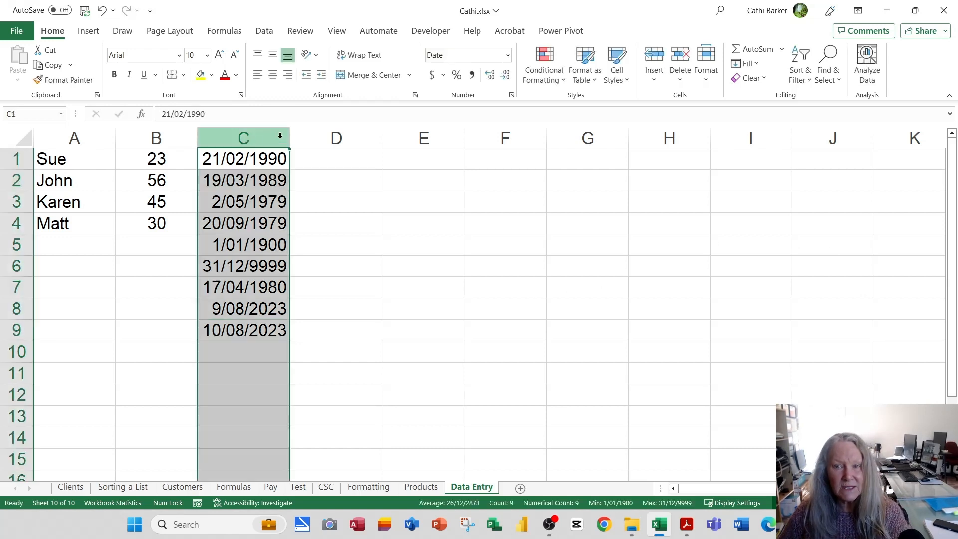
pyautogui.click(508, 56)
pyautogui.click(493, 75)
pyautogui.click(251, 316)
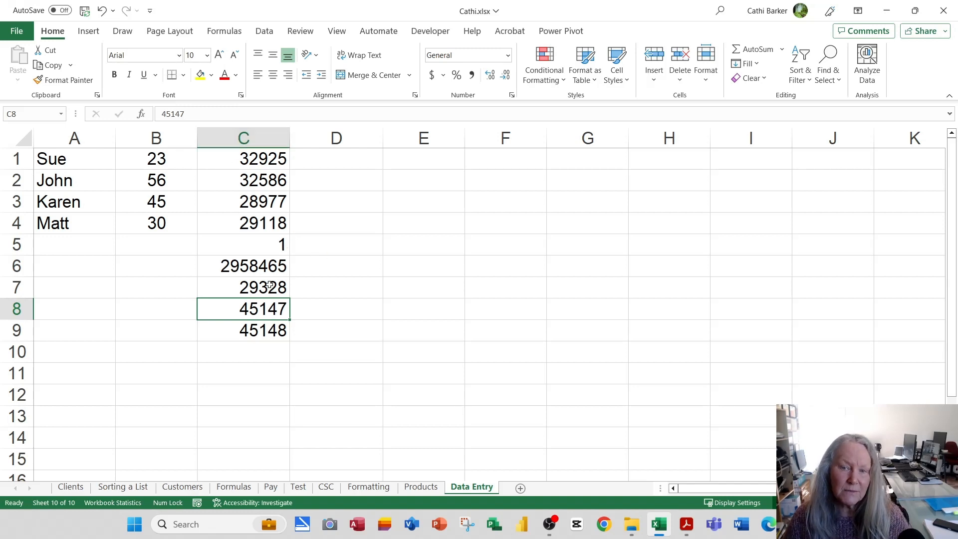
pyautogui.click(264, 159)
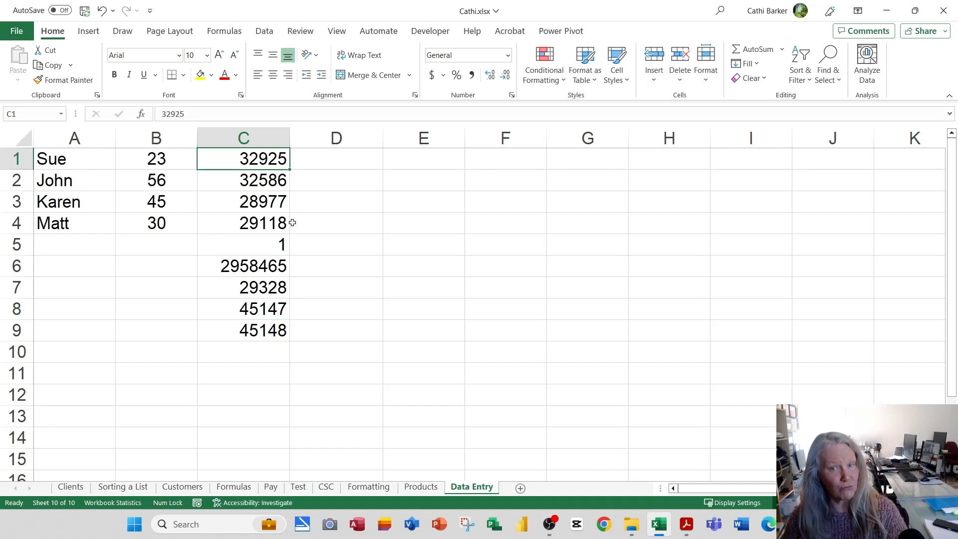
pyautogui.click(268, 137)
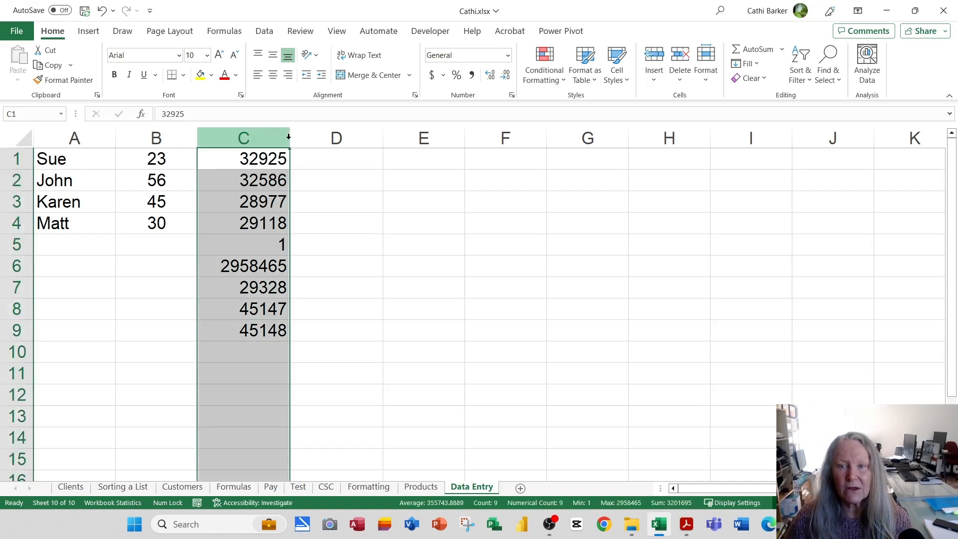
pyautogui.click(508, 55)
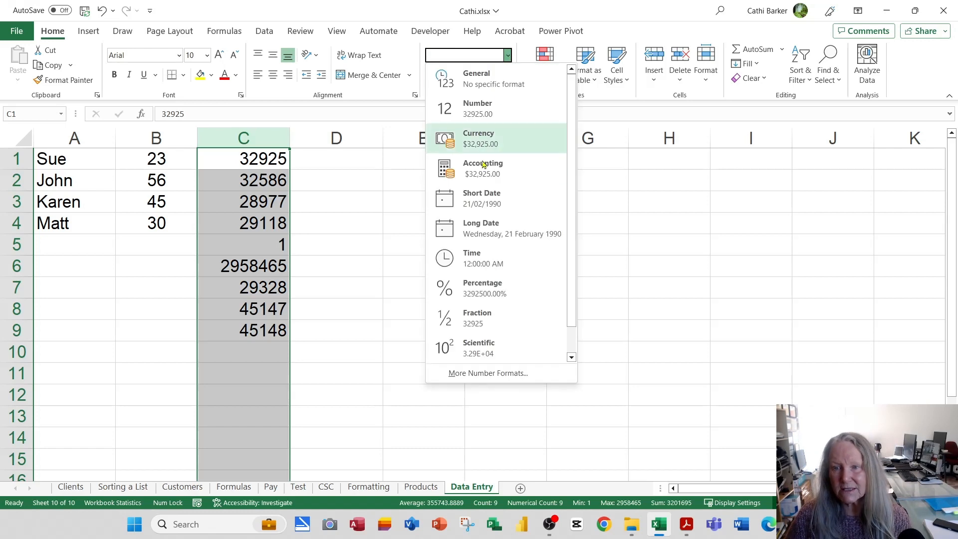
pyautogui.click(481, 200)
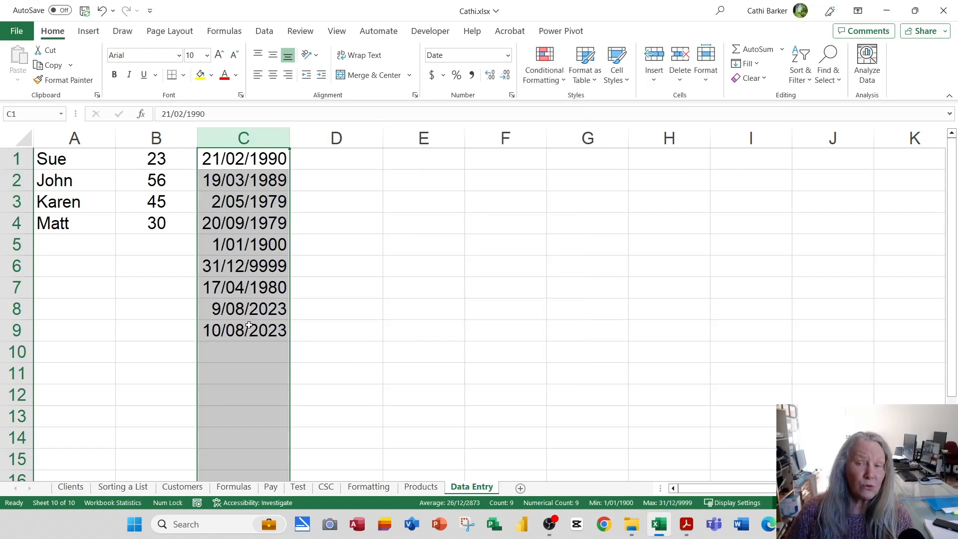
# Apply the Long Date format to column C
pyautogui.click(509, 56)
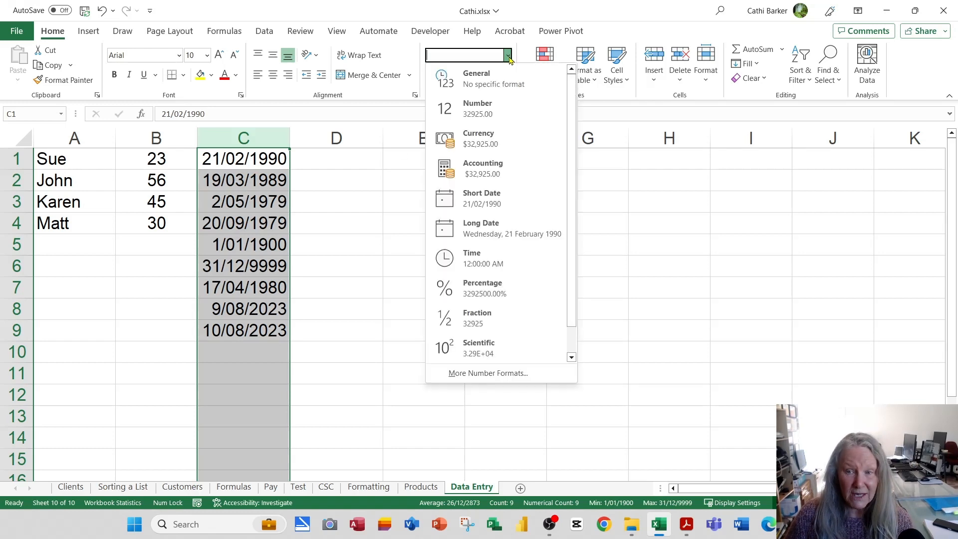
pyautogui.click(483, 239)
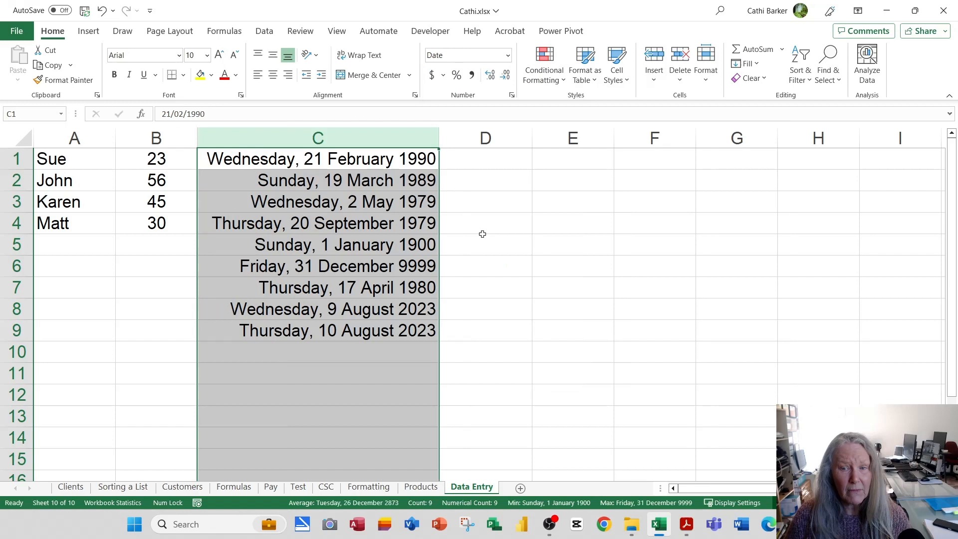
pyautogui.click(439, 312)
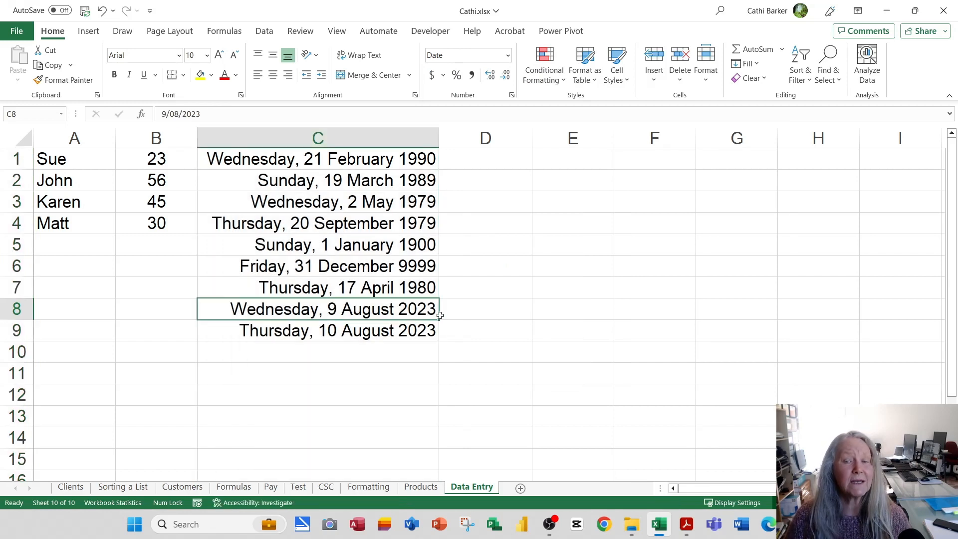
# Select column C, open its Format Cells date options and compare the English (United States) and English (New Zealand) locales
pyautogui.click(410, 335)
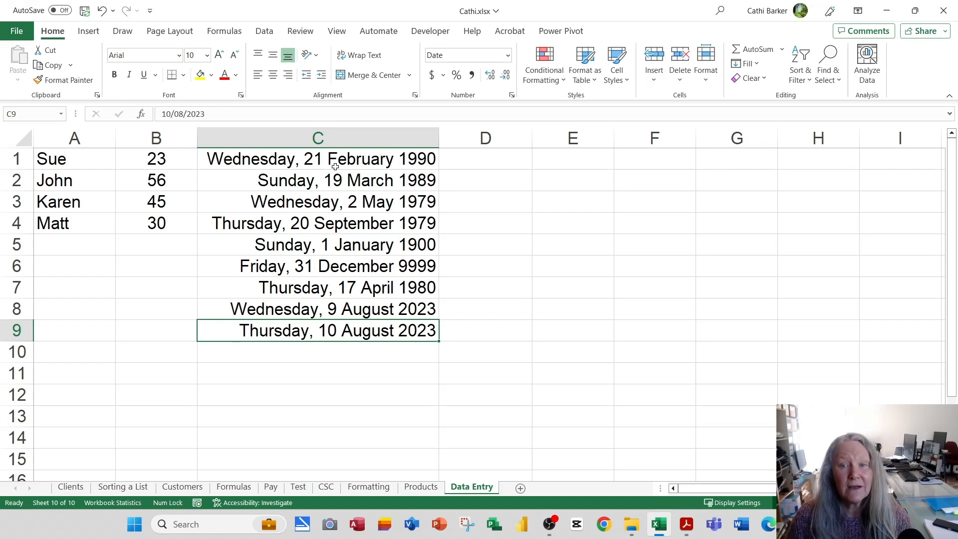
pyautogui.click(349, 135)
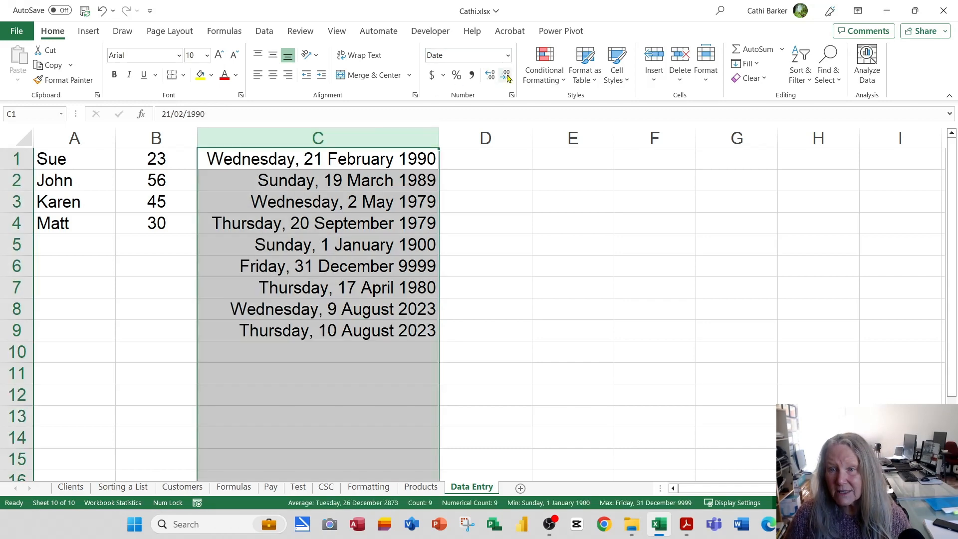
pyautogui.click(508, 56)
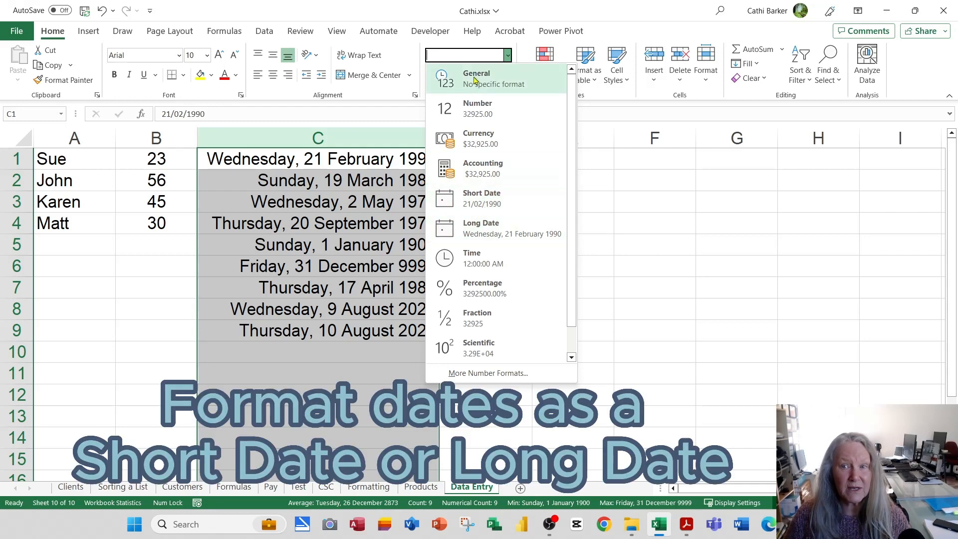
pyautogui.click(472, 373)
pyautogui.moveTo(510, 212); pyautogui.dragTo(656, 111)
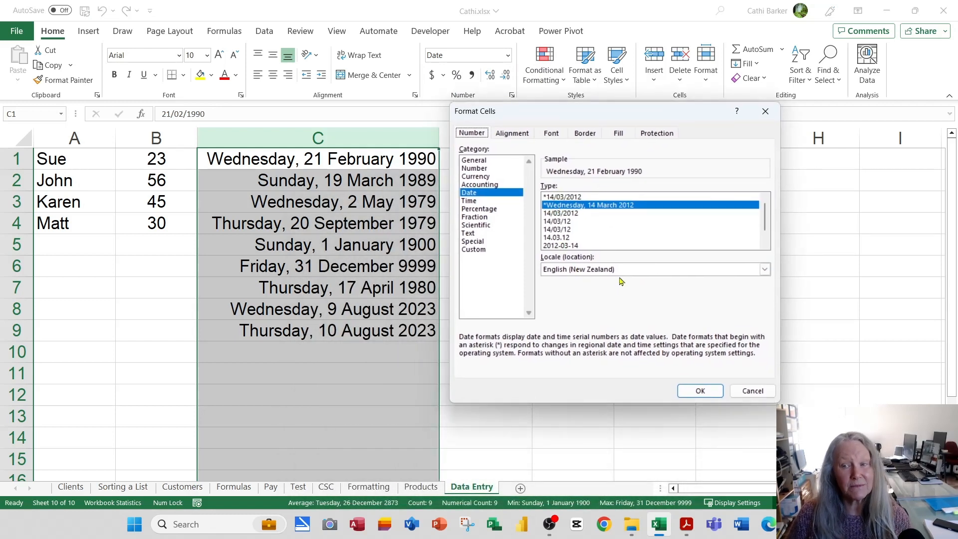
pyautogui.click(764, 270)
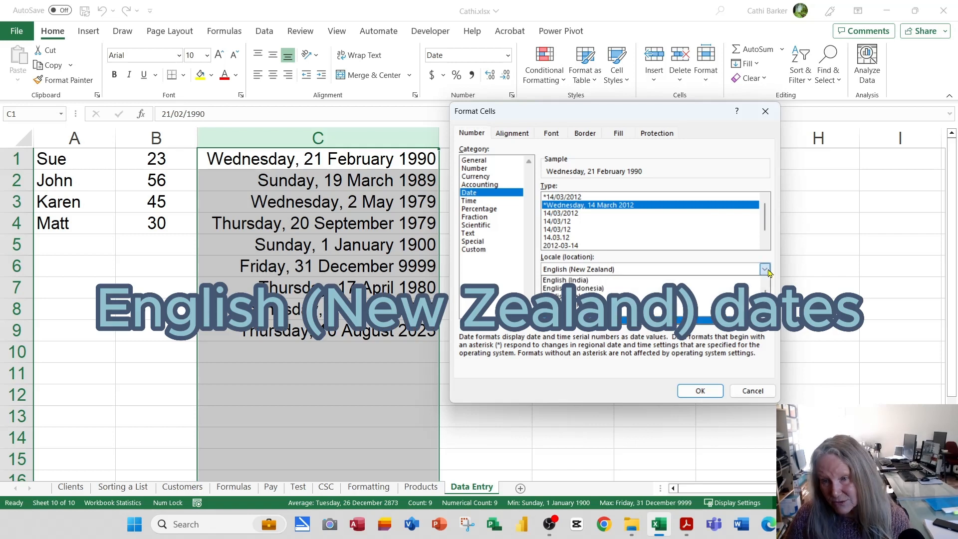
pyautogui.click(765, 319)
pyautogui.click(765, 319)
pyautogui.click(765, 319)
pyautogui.click(766, 319)
pyautogui.click(766, 320)
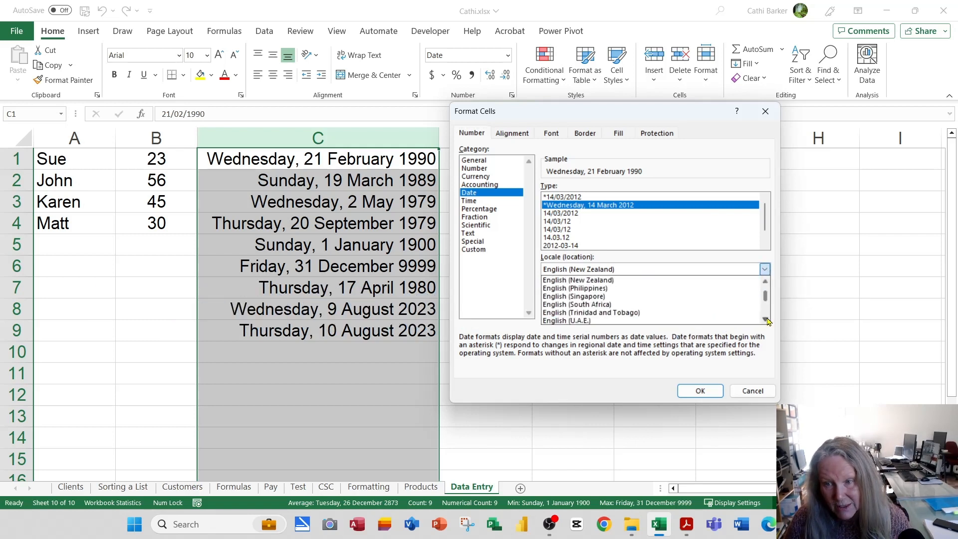
pyautogui.click(766, 319)
pyautogui.click(765, 319)
pyautogui.click(766, 320)
pyautogui.click(583, 312)
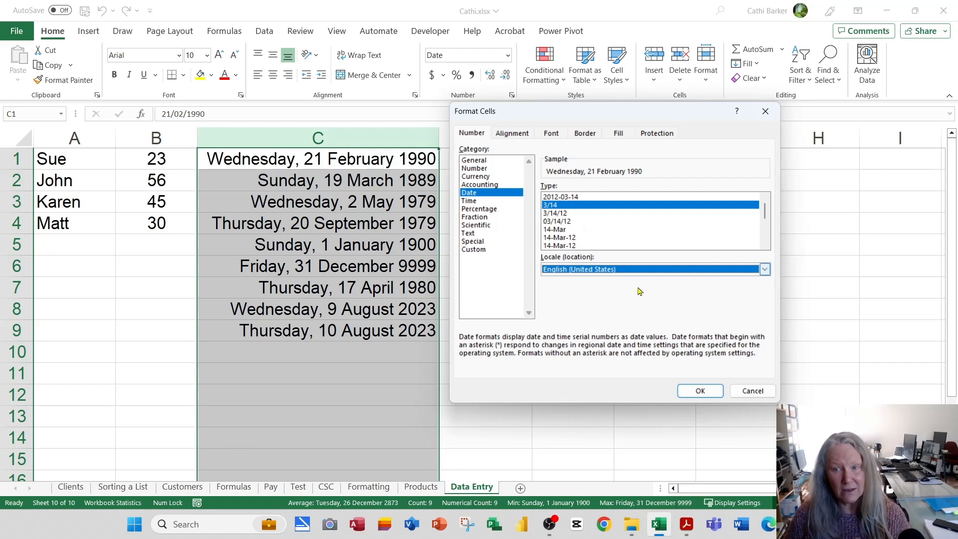
pyautogui.click(765, 270)
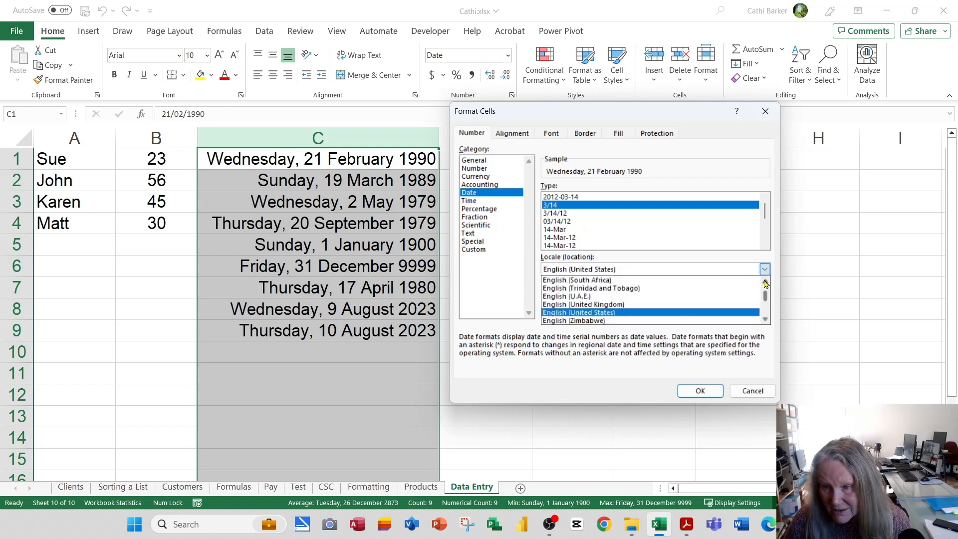
pyautogui.click(766, 283)
pyautogui.click(766, 283)
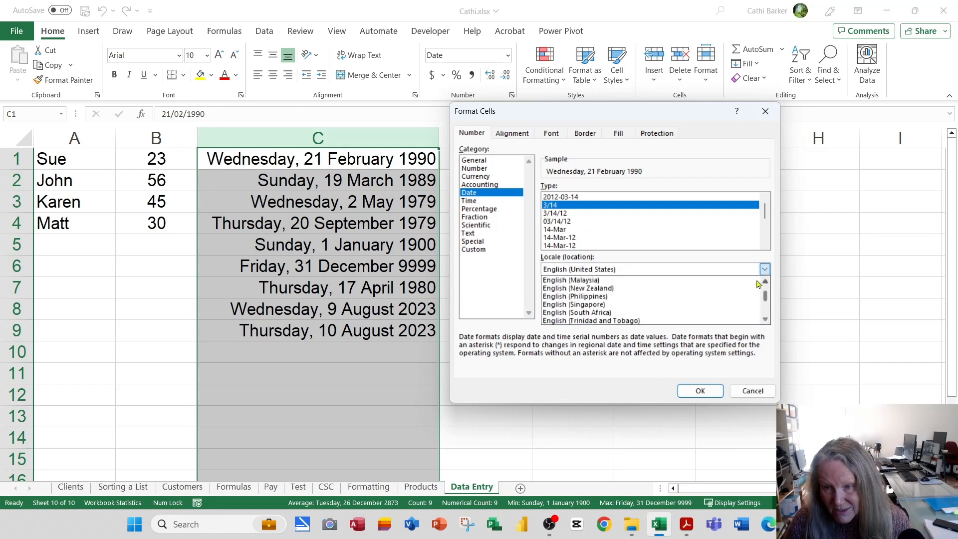
pyautogui.click(676, 291)
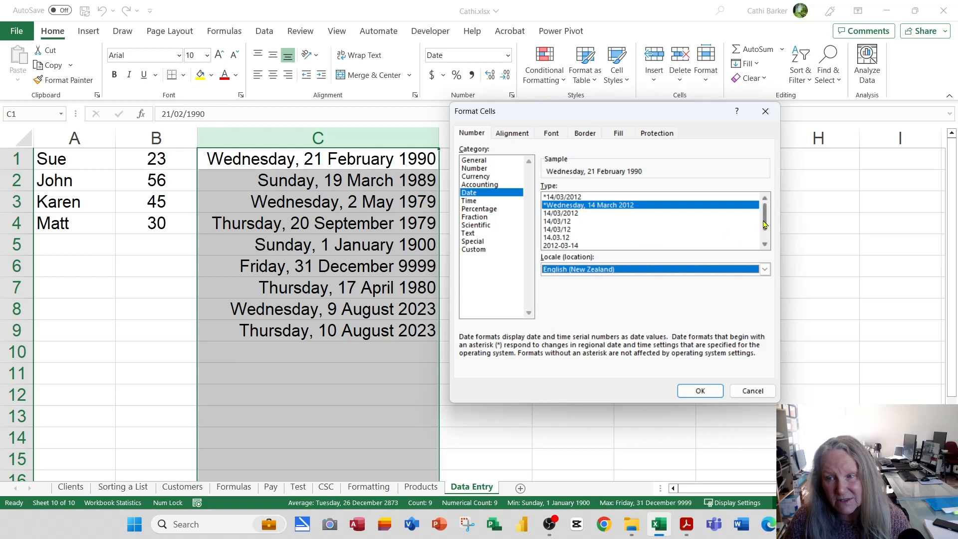
pyautogui.scroll(-1, 764, 225)
pyautogui.scroll(1, 771, 214)
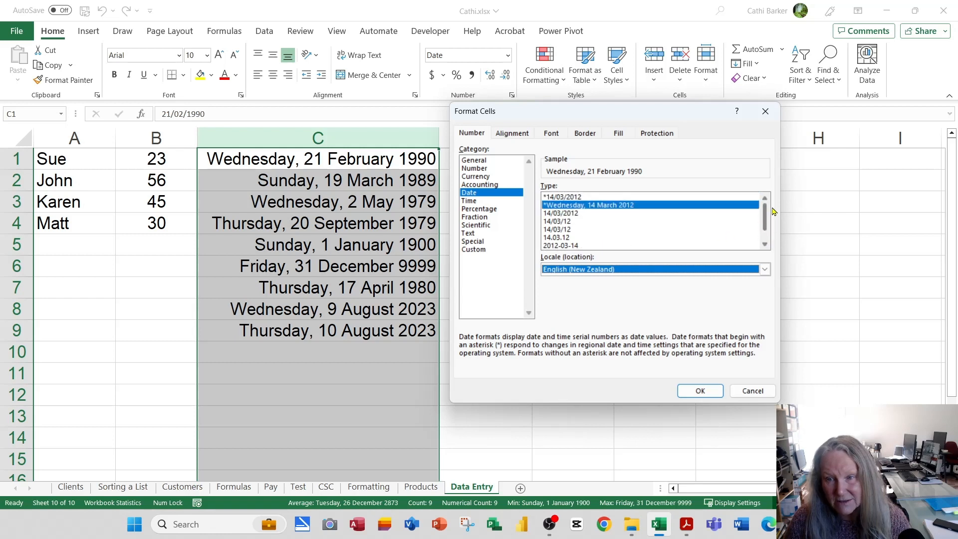
# Create and apply the custom date format dd.mm.yyyy to column C
pyautogui.click(473, 249)
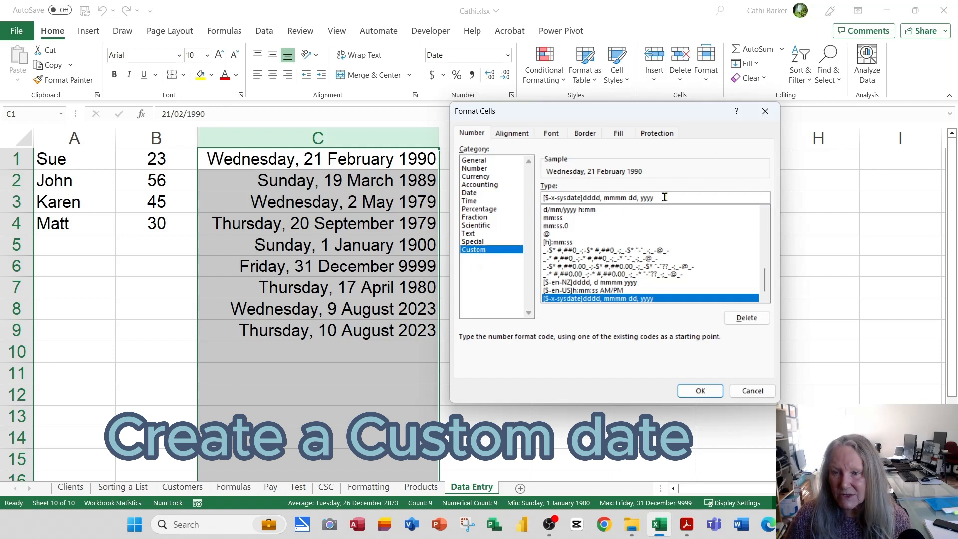
pyautogui.moveTo(666, 196); pyautogui.dragTo(534, 198)
pyautogui.press('Delete')
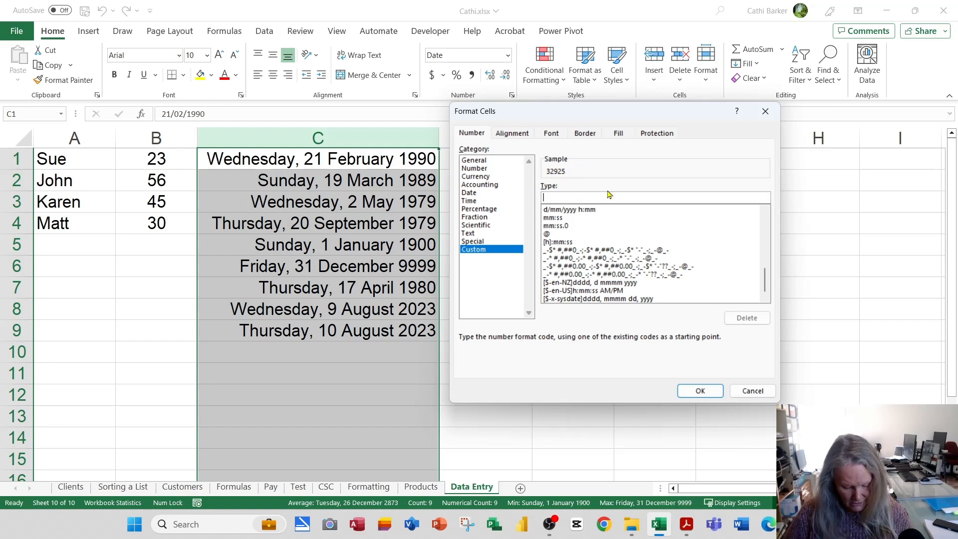
pyautogui.write('dd')
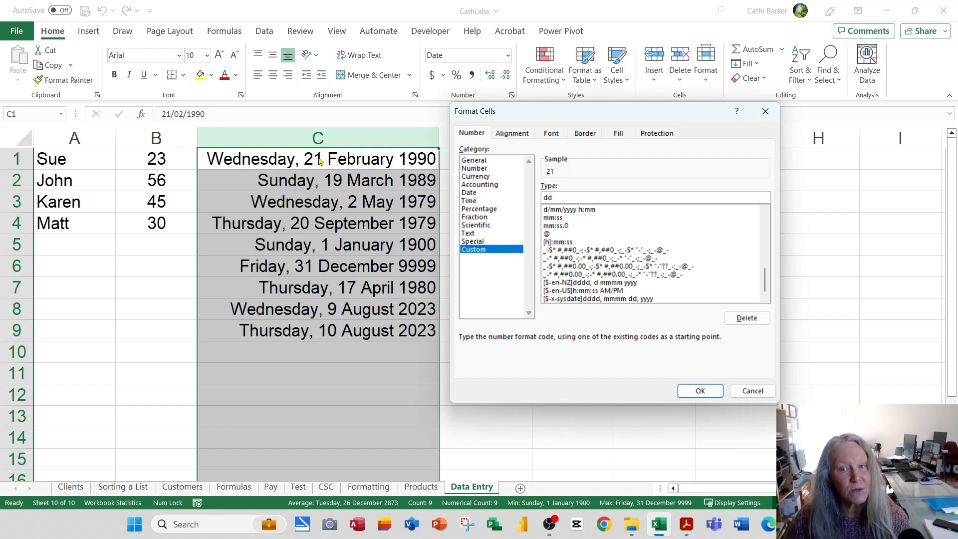
pyautogui.write('.')
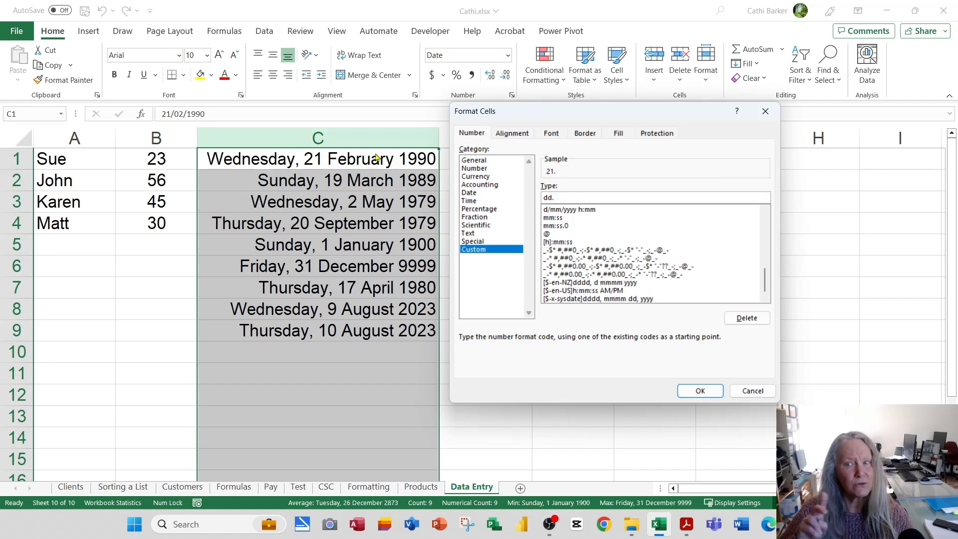
pyautogui.write('mm')
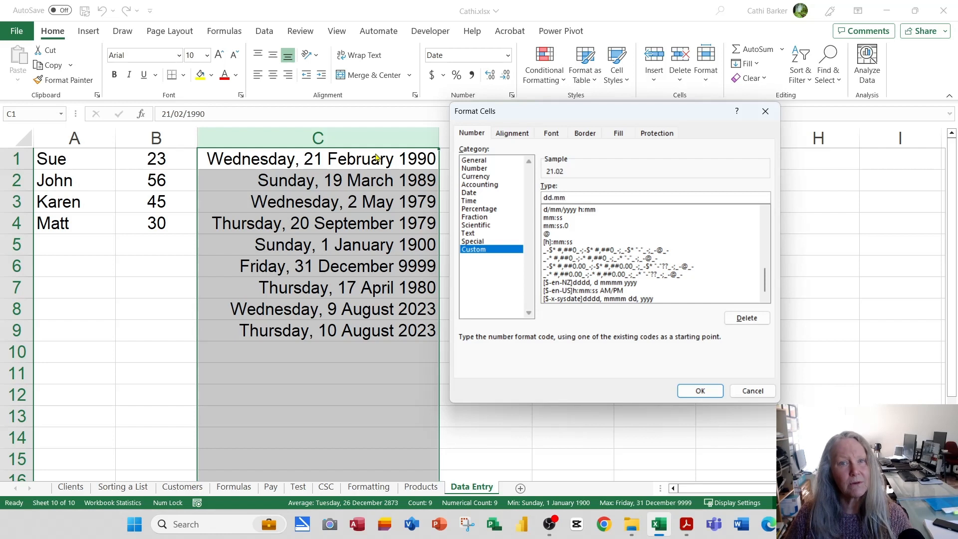
pyautogui.write('.')
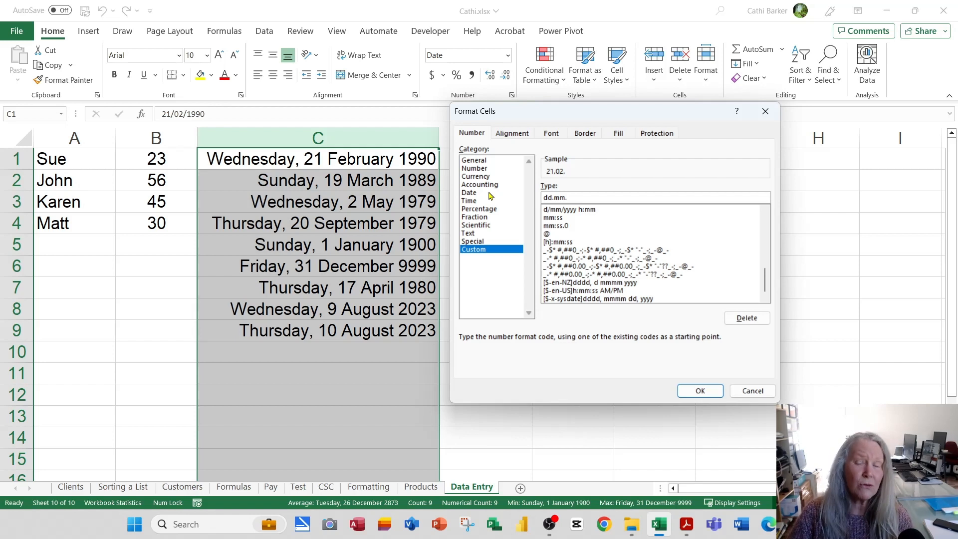
pyautogui.write('yyy')
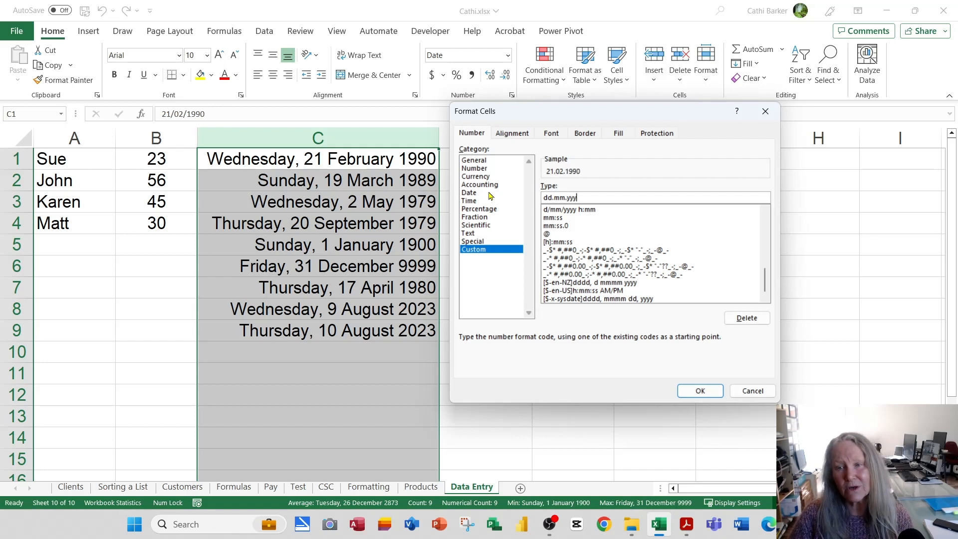
pyautogui.write('y')
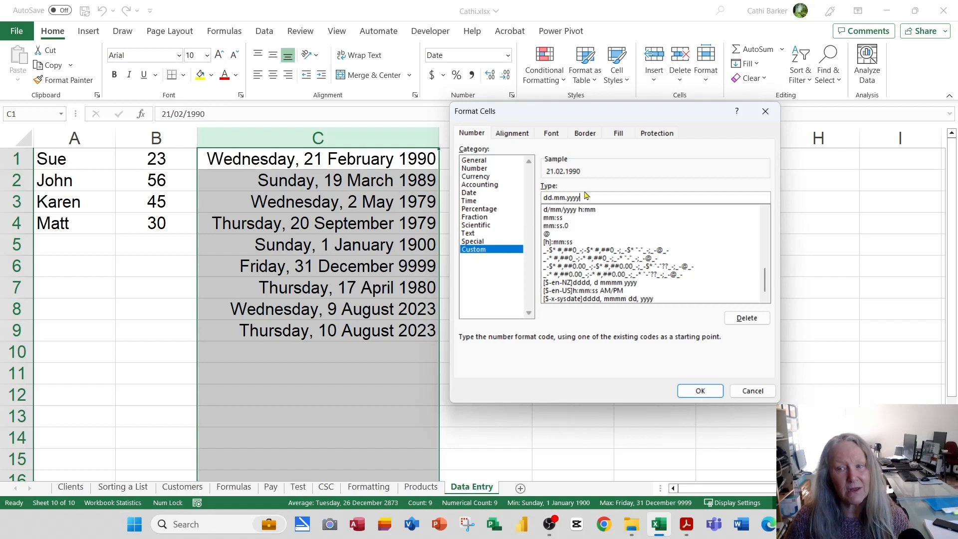
pyautogui.click(701, 390)
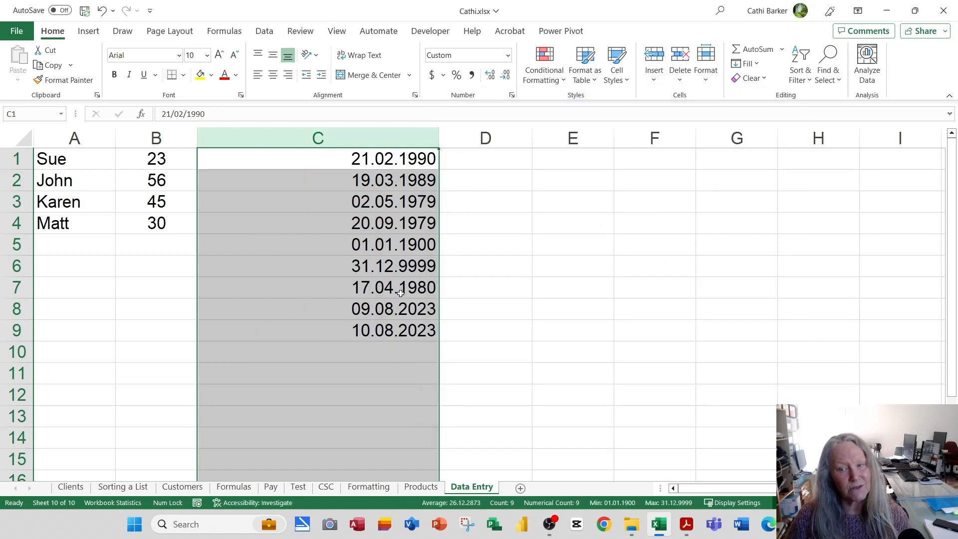
# Apply the General format to all of column C
pyautogui.click(397, 339)
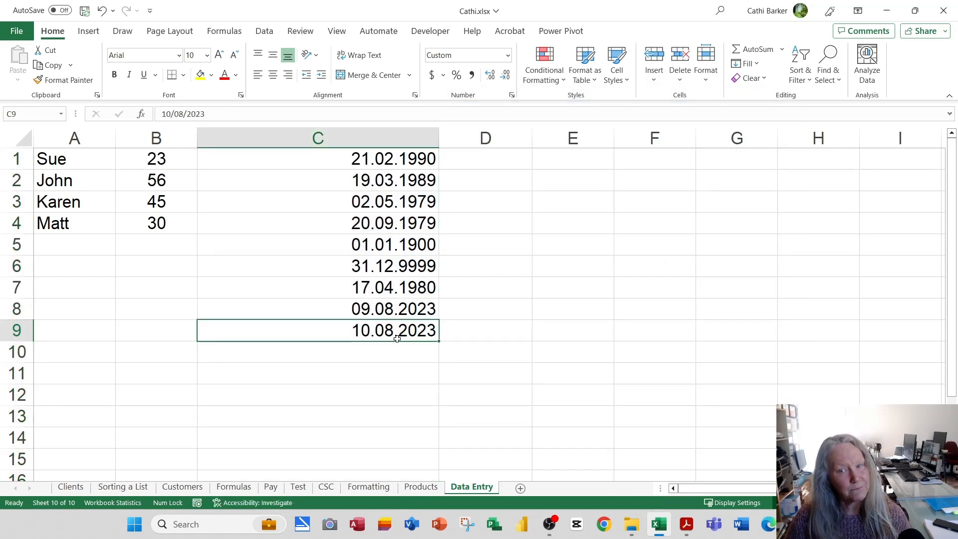
pyautogui.click(396, 135)
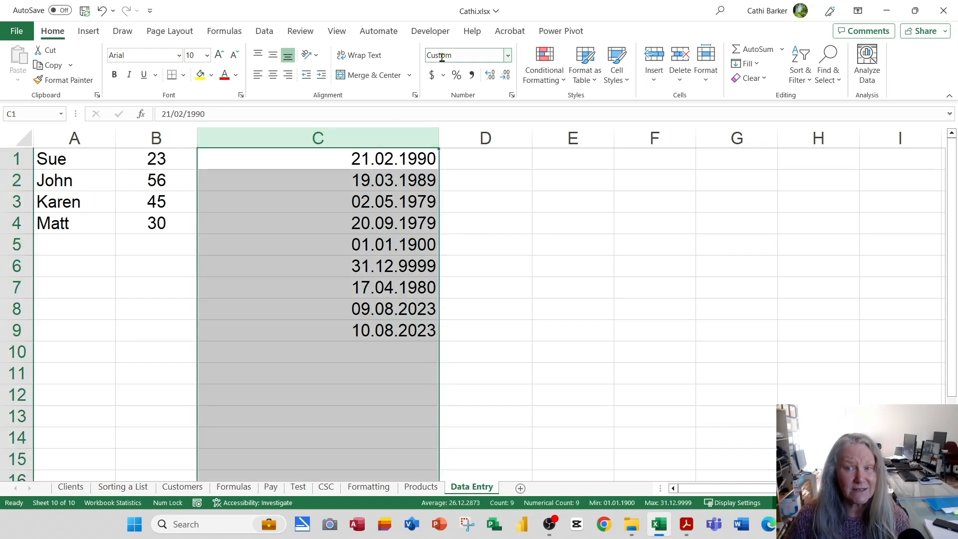
pyautogui.click(509, 57)
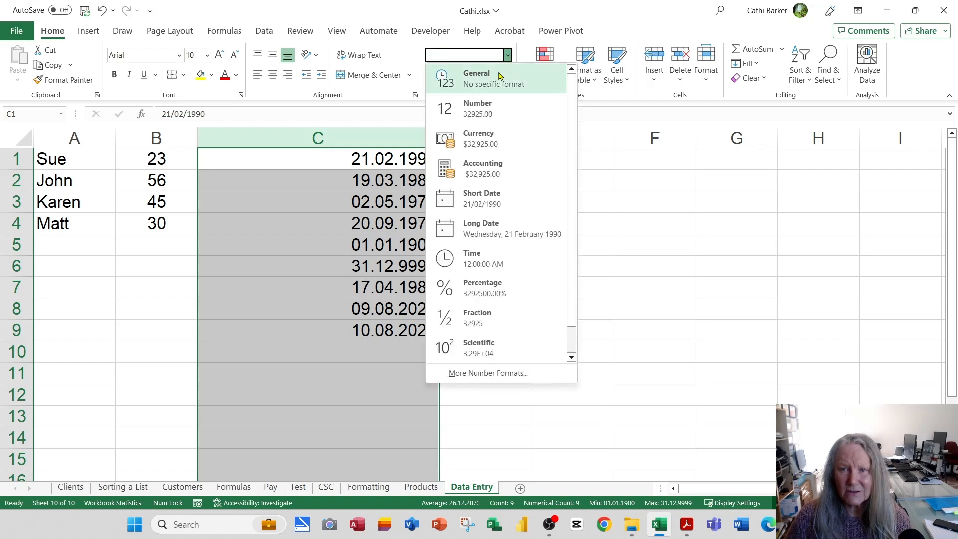
pyautogui.click(500, 78)
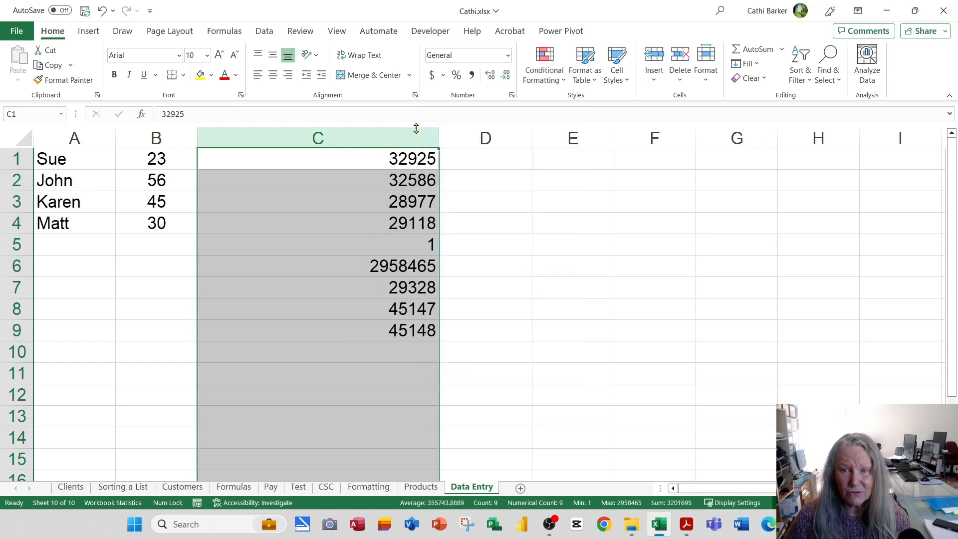
# Switch column C to the Short Date format and then to Long Date
pyautogui.click(508, 55)
pyautogui.click(494, 196)
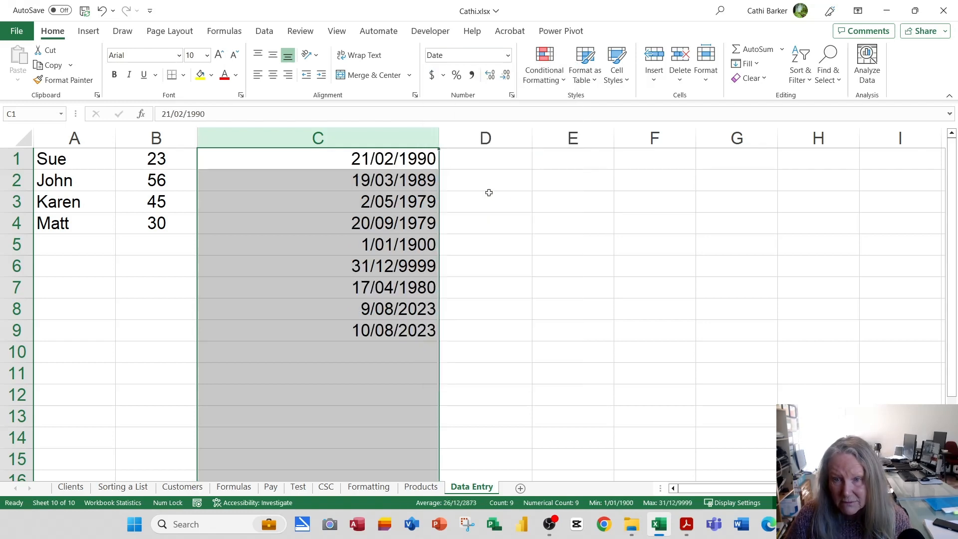
pyautogui.click(507, 56)
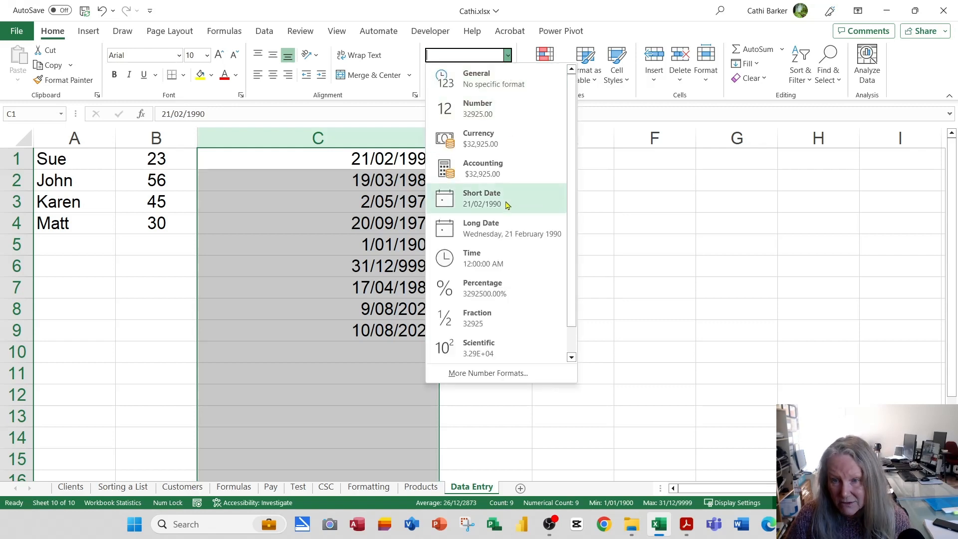
pyautogui.click(508, 231)
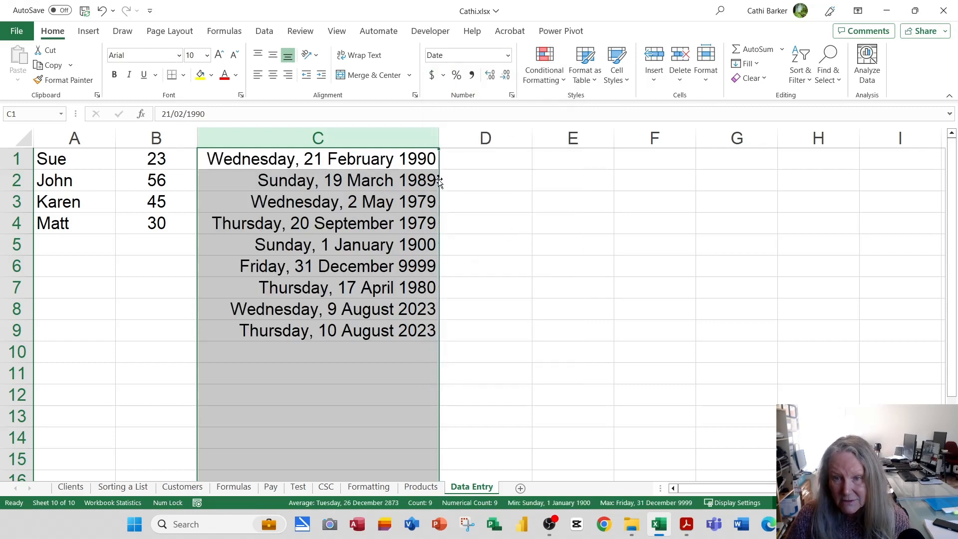
# Create the custom date format dddd d mmmm, yyy and apply it to column C
pyautogui.click(508, 55)
pyautogui.click(497, 373)
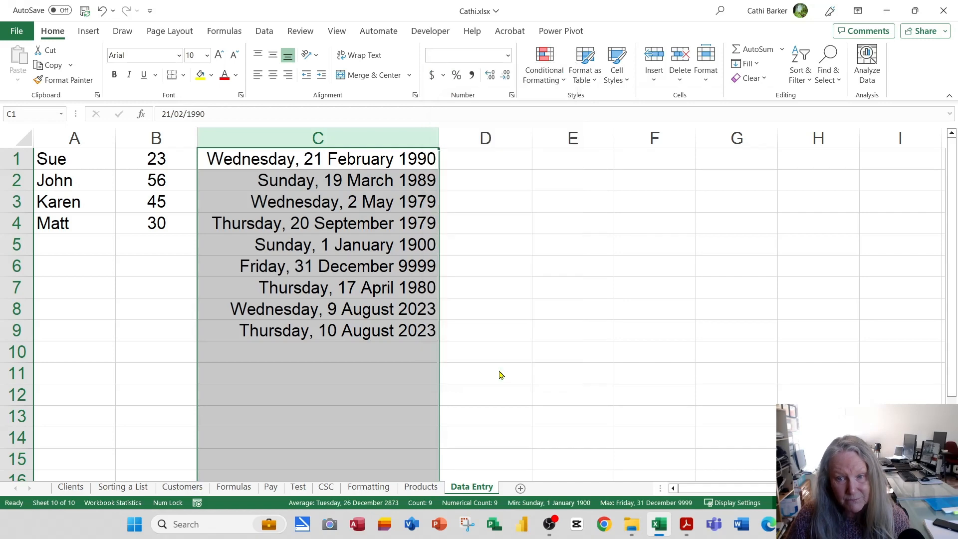
pyautogui.click(491, 250)
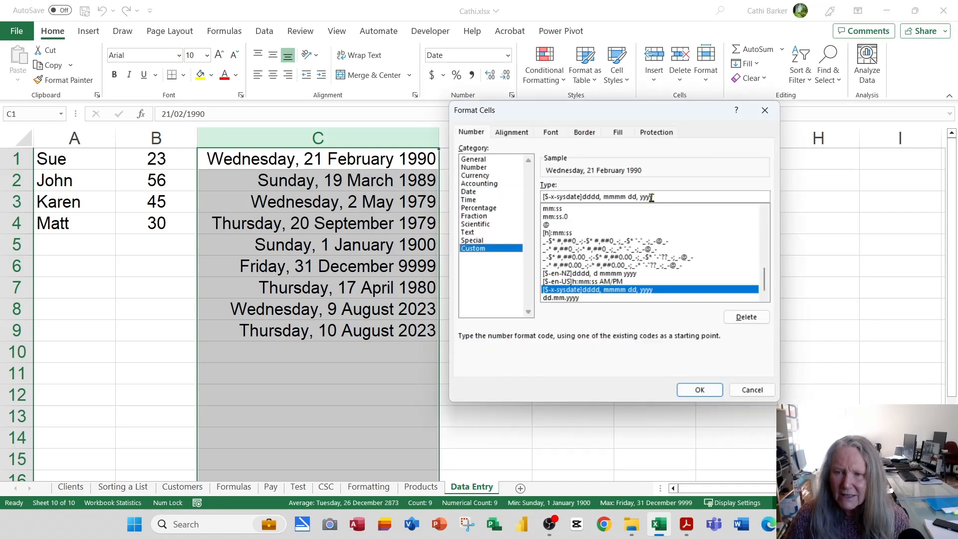
pyautogui.moveTo(657, 196); pyautogui.dragTo(518, 185)
pyautogui.press('Delete')
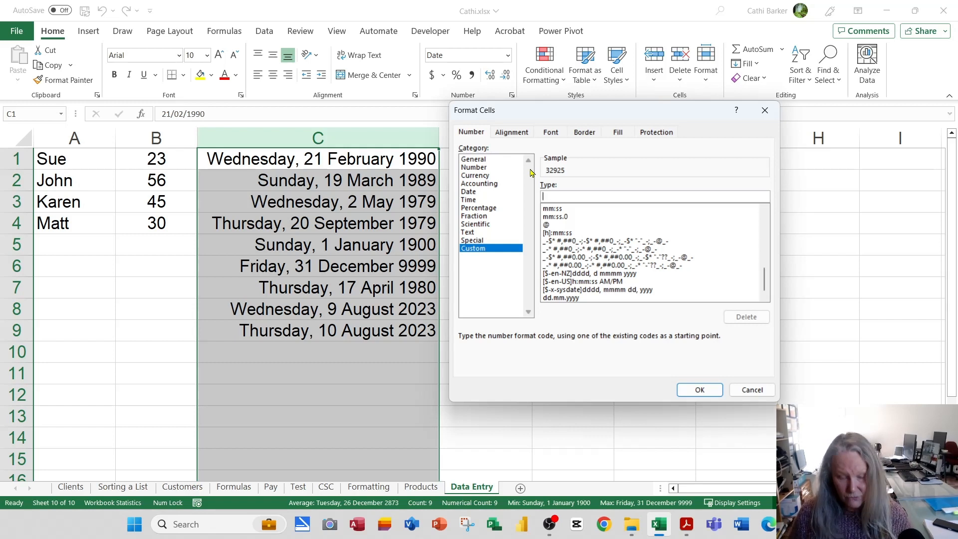
pyautogui.write('d')
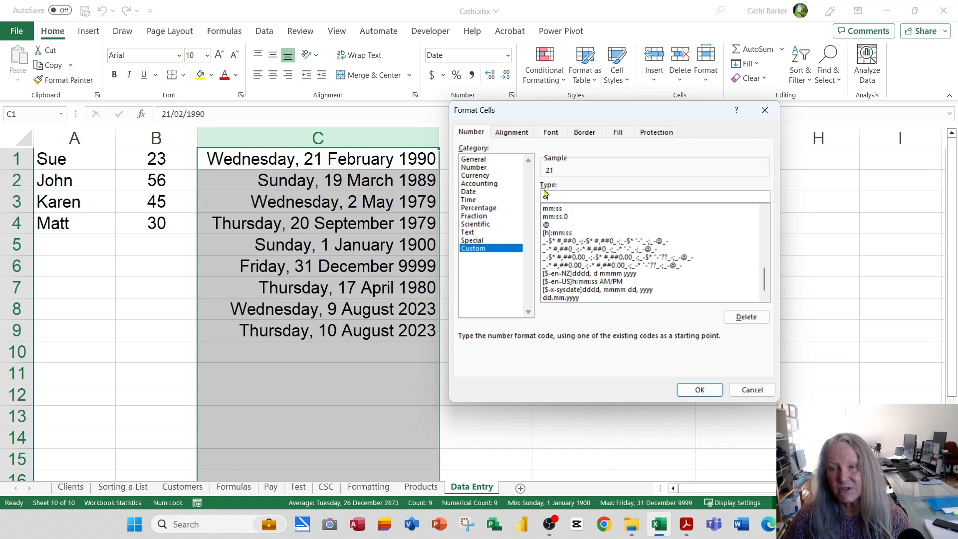
pyautogui.write('d')
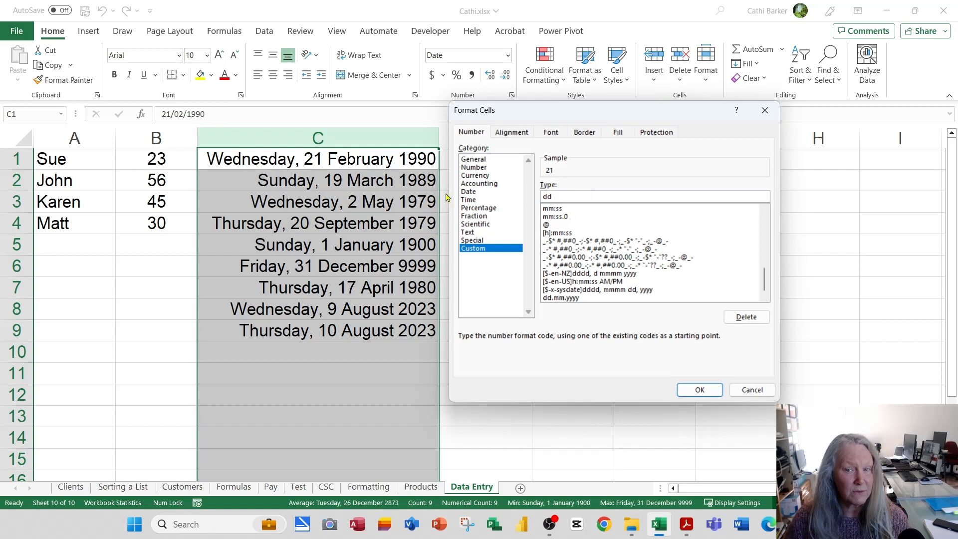
pyautogui.write('d')
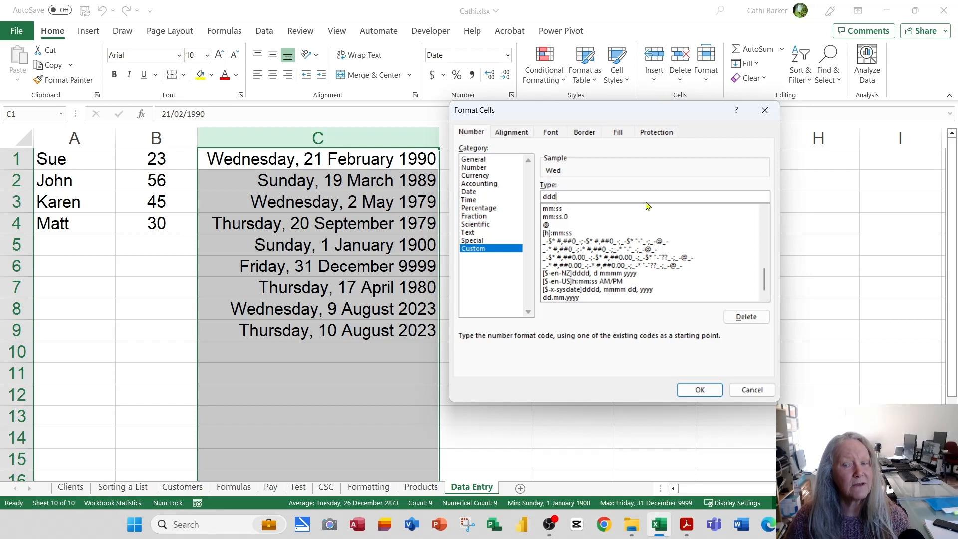
pyautogui.write('d')
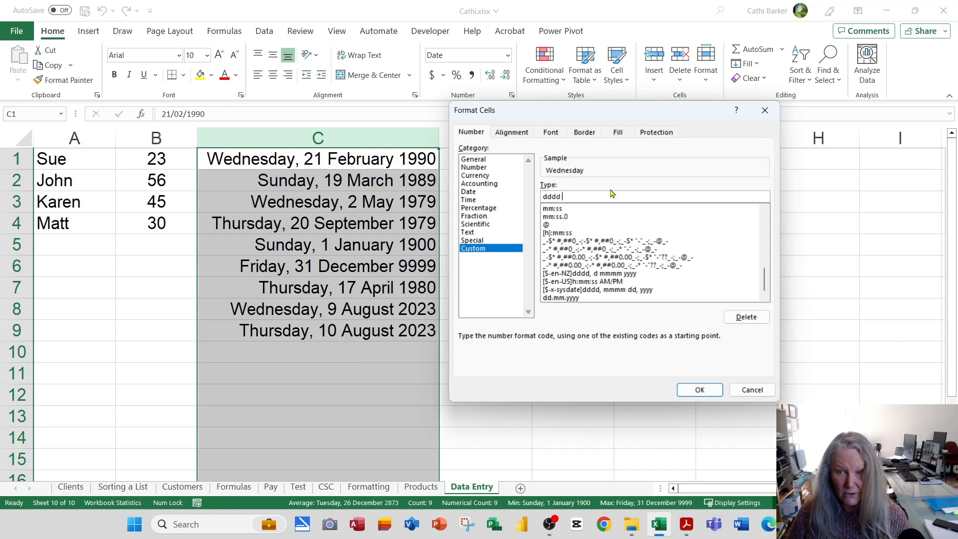
pyautogui.write('d')
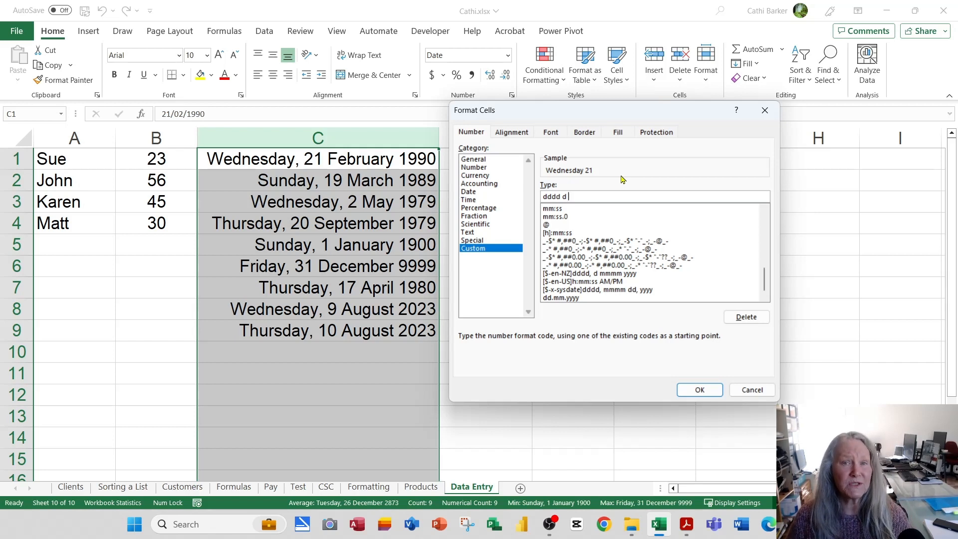
pyautogui.write(' m')
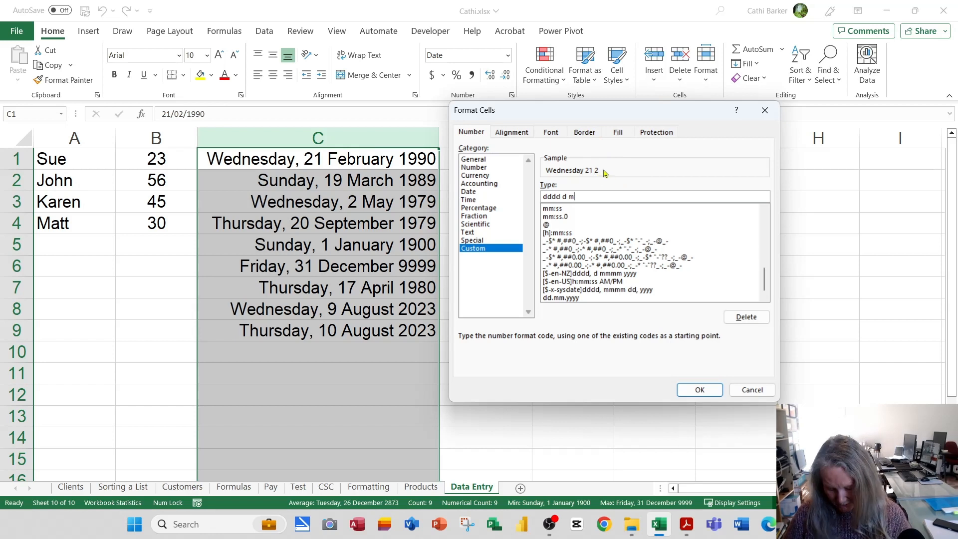
pyautogui.write('m')
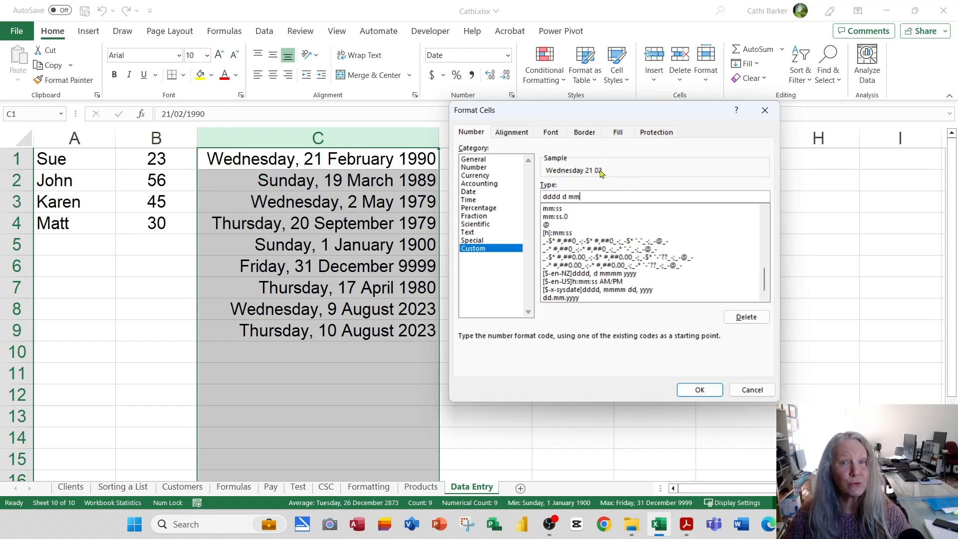
pyautogui.write('m')
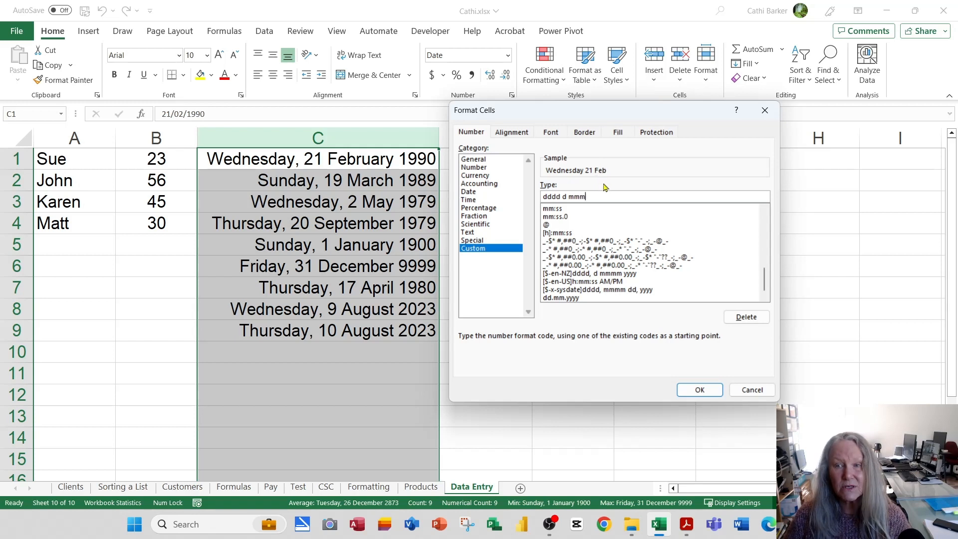
pyautogui.write('m')
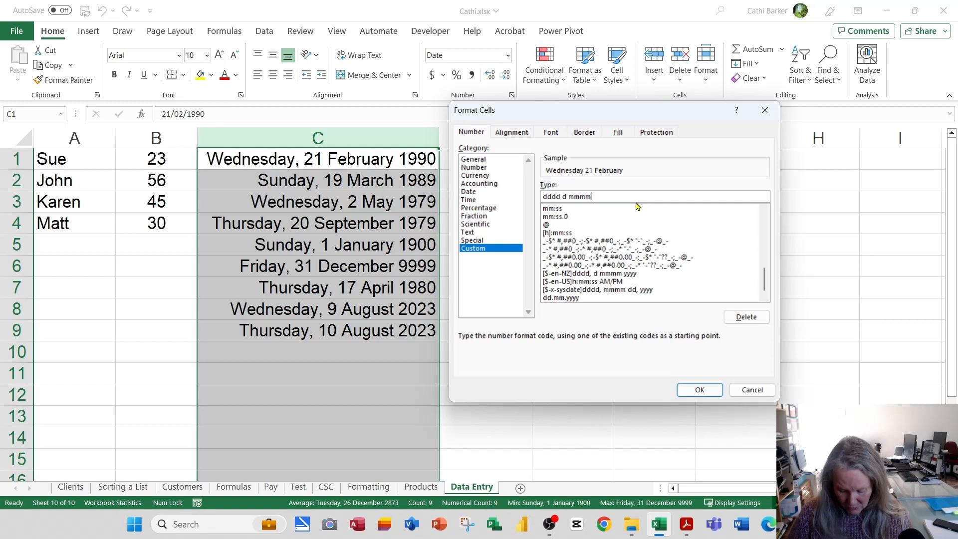
pyautogui.write(',')
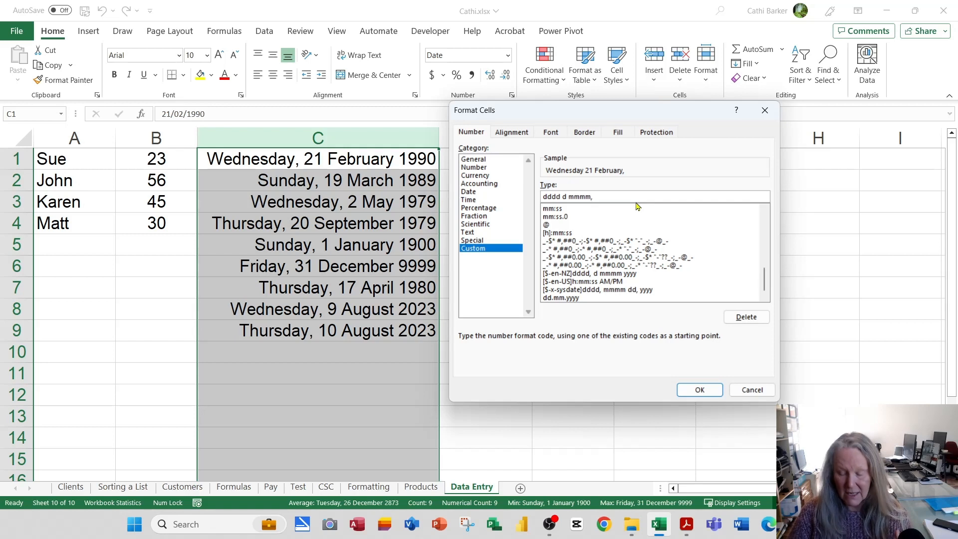
pyautogui.write(' yyy')
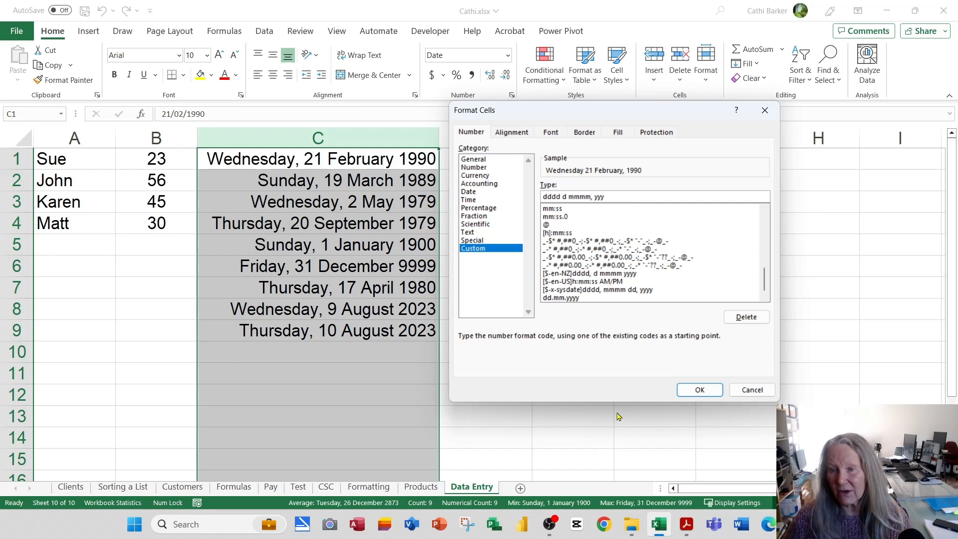
pyautogui.click(700, 390)
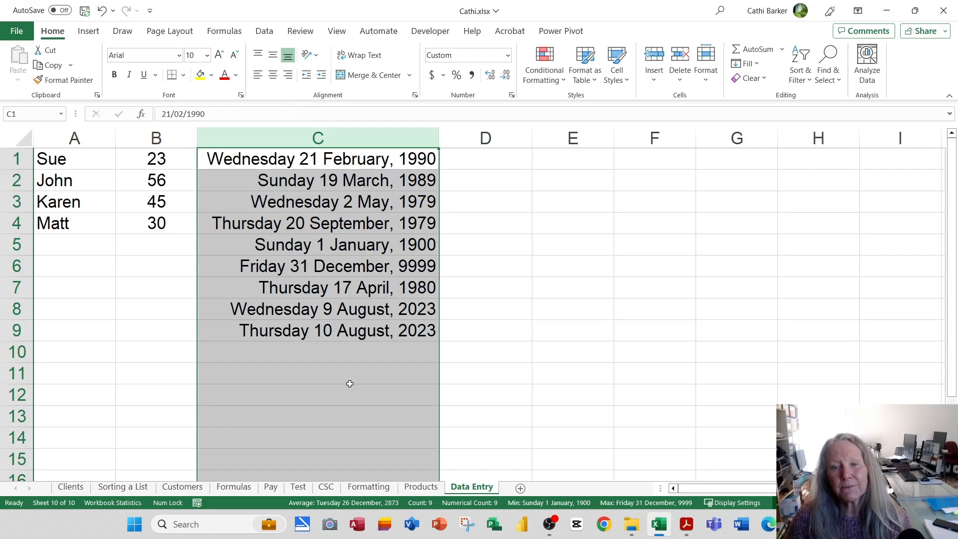
# Undo the last three changes to column C, then redo two of them
pyautogui.click(373, 374)
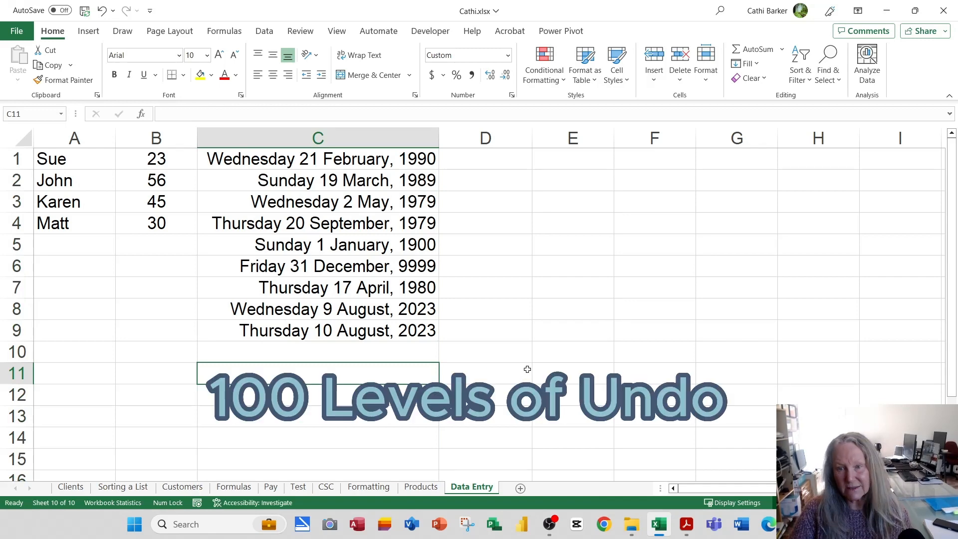
pyautogui.hotkey('ctrl', 'z')
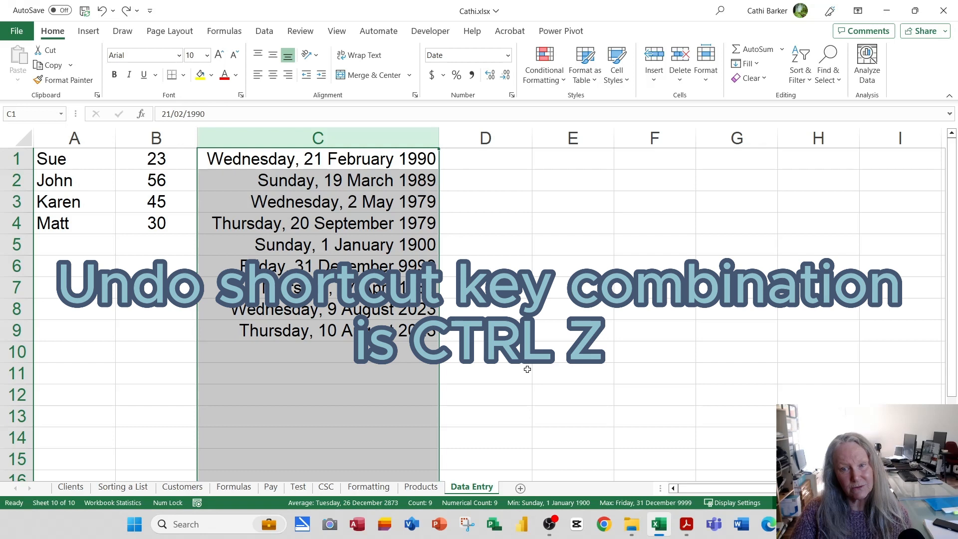
pyautogui.hotkey('ctrl', 'z')
pyautogui.hotkey('ctrl', 'z')
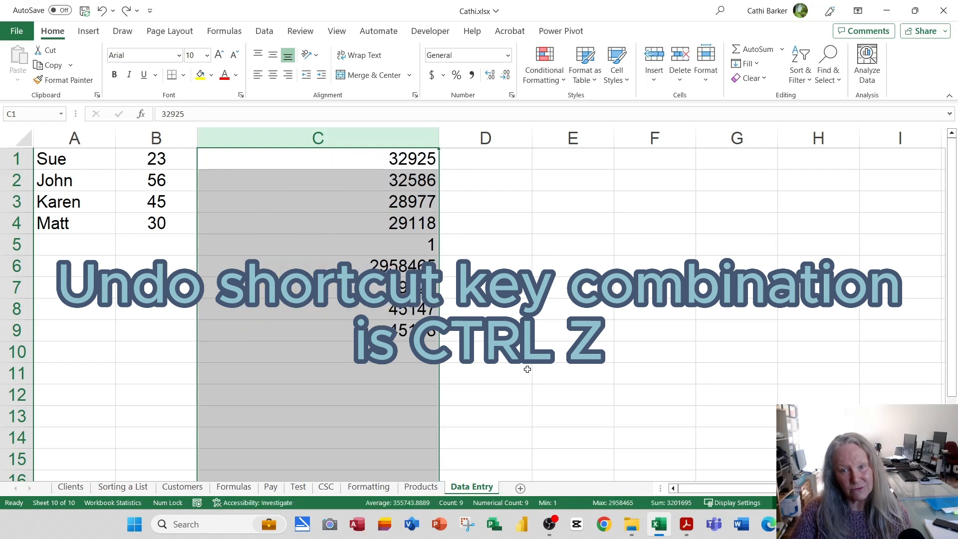
pyautogui.hotkey('ctrl', 'y')
pyautogui.hotkey('ctrl', 'y')
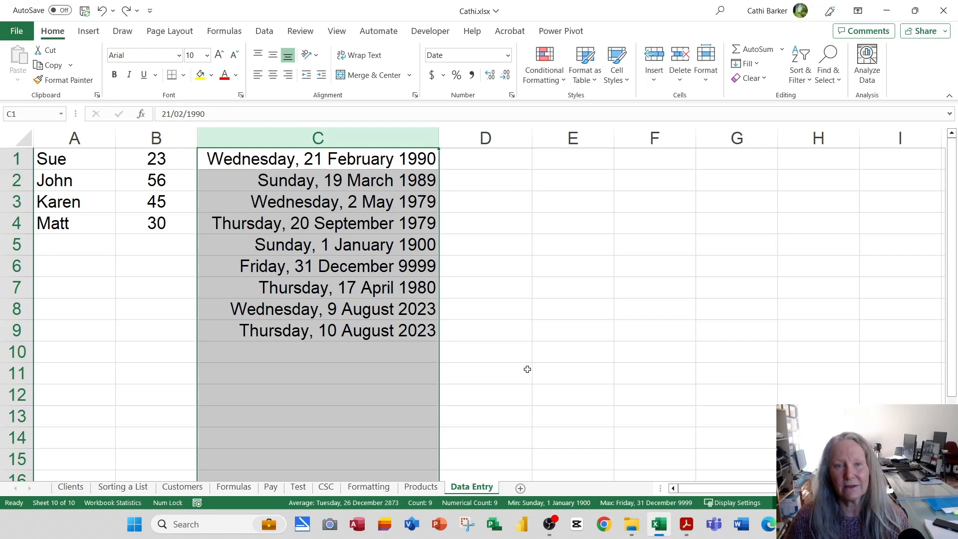
# Undo a long series of recent formatting and data-entry changes one at a time
pyautogui.click(103, 12)
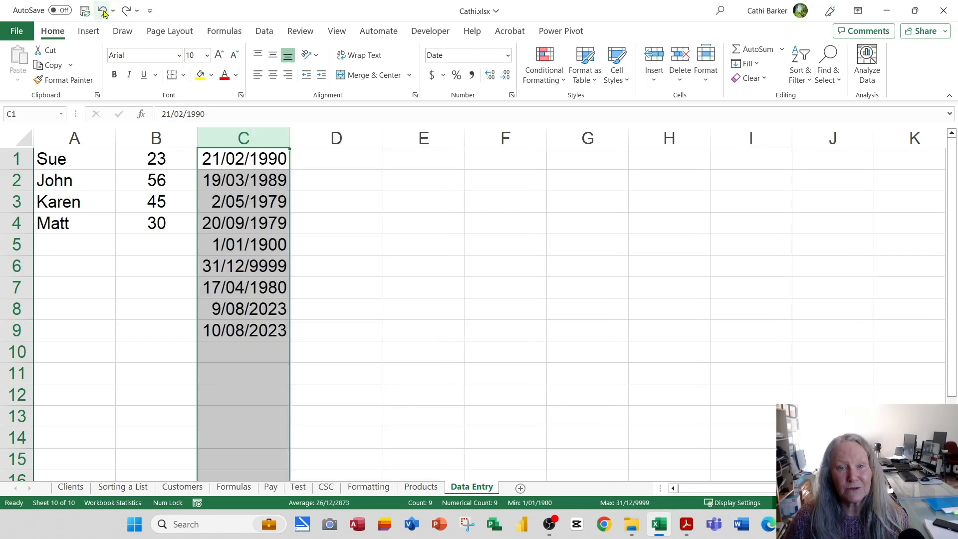
pyautogui.click(103, 12)
pyautogui.hotkey('ctrl', 'y')
pyautogui.click(103, 12)
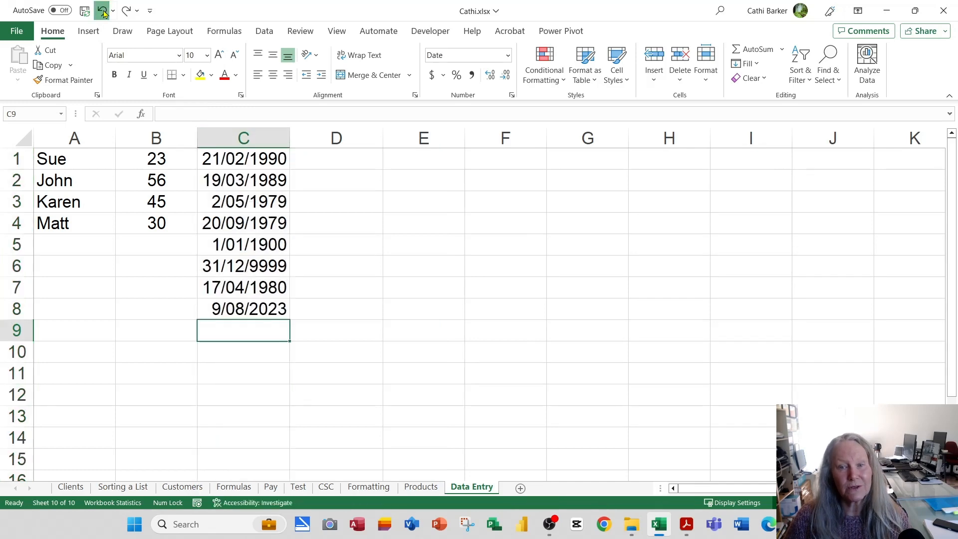
pyautogui.click(103, 12)
pyautogui.click(103, 12)
pyautogui.click(103, 12)
pyautogui.click(103, 12)
pyautogui.click(103, 12)
pyautogui.click(103, 13)
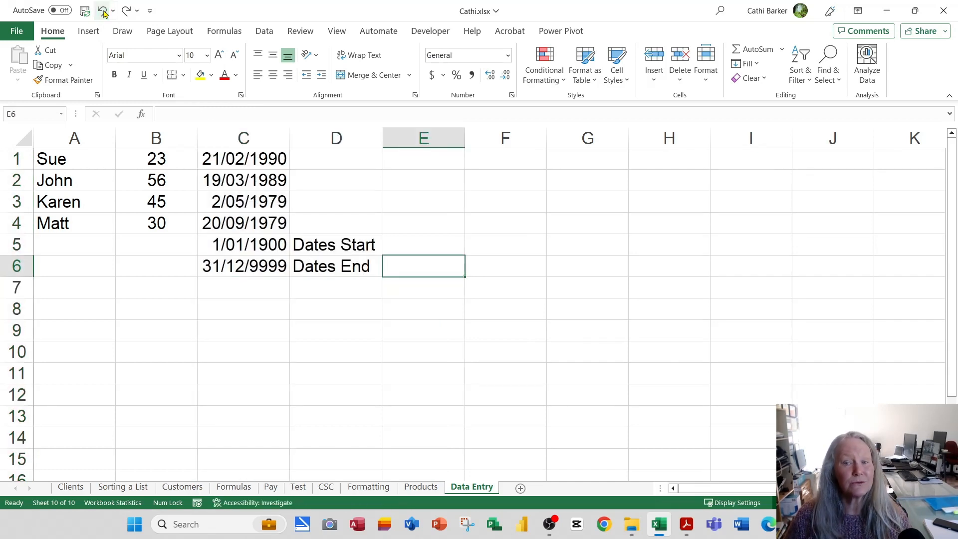
pyautogui.click(103, 12)
pyautogui.click(104, 13)
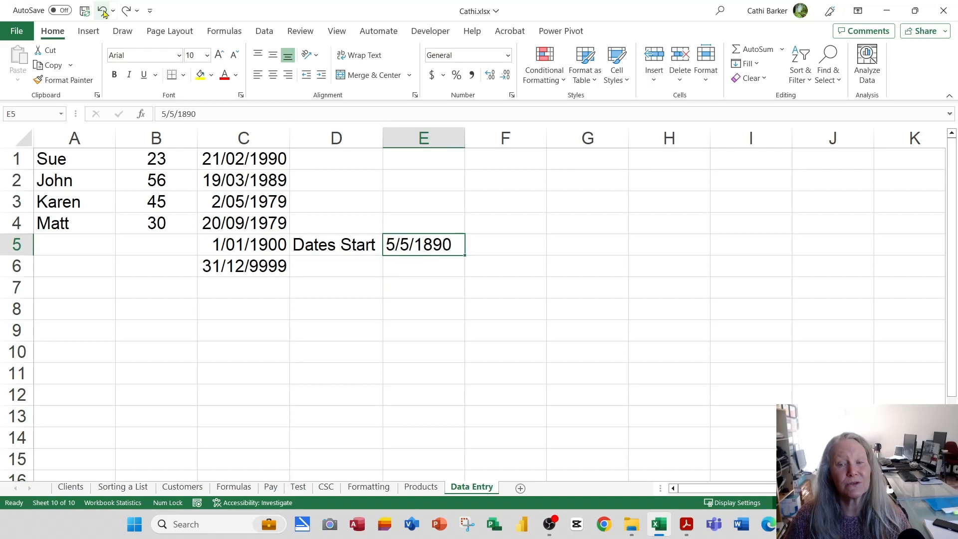
pyautogui.click(103, 12)
pyautogui.click(103, 13)
pyautogui.click(103, 12)
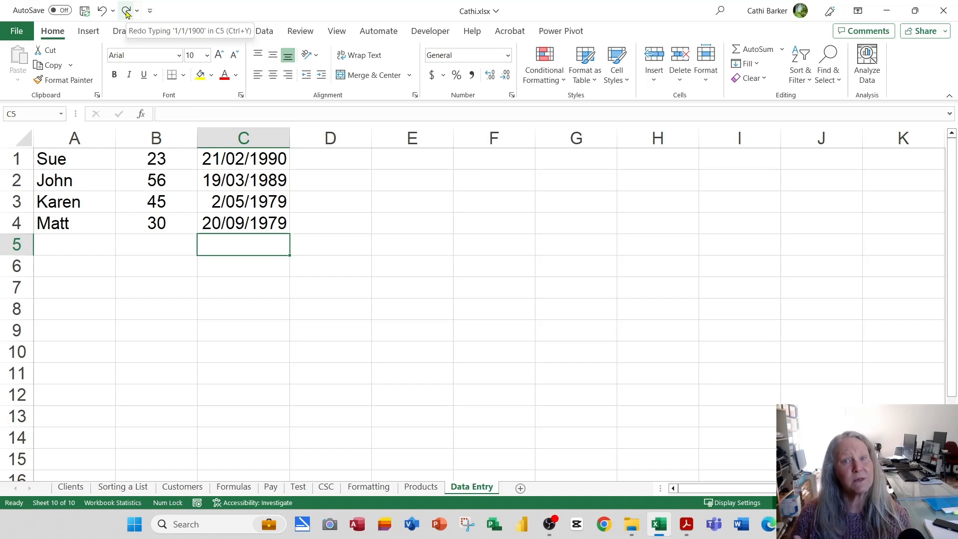
# Redo all of the undone changes one at a time
pyautogui.click(126, 10)
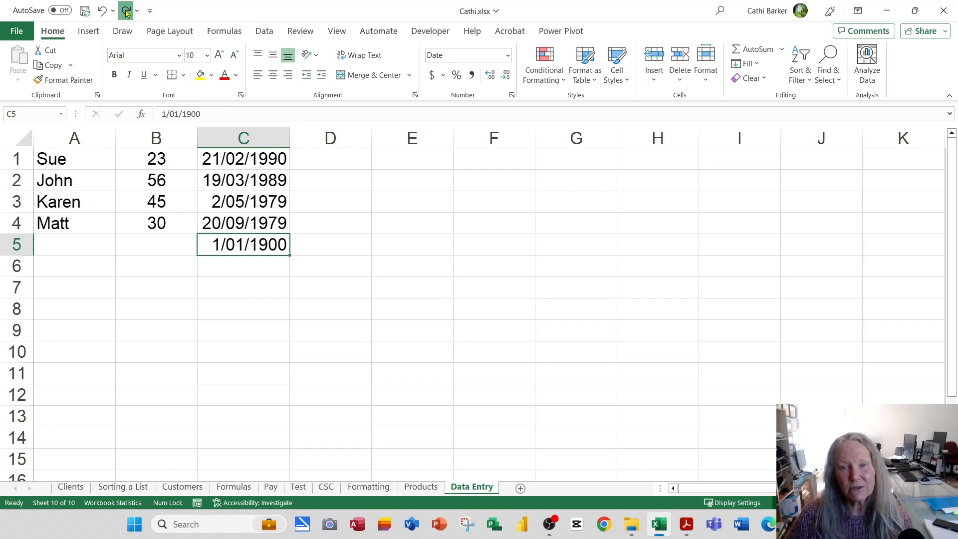
pyautogui.click(127, 10)
pyautogui.click(126, 10)
pyautogui.click(127, 11)
pyautogui.click(126, 11)
pyautogui.click(126, 11)
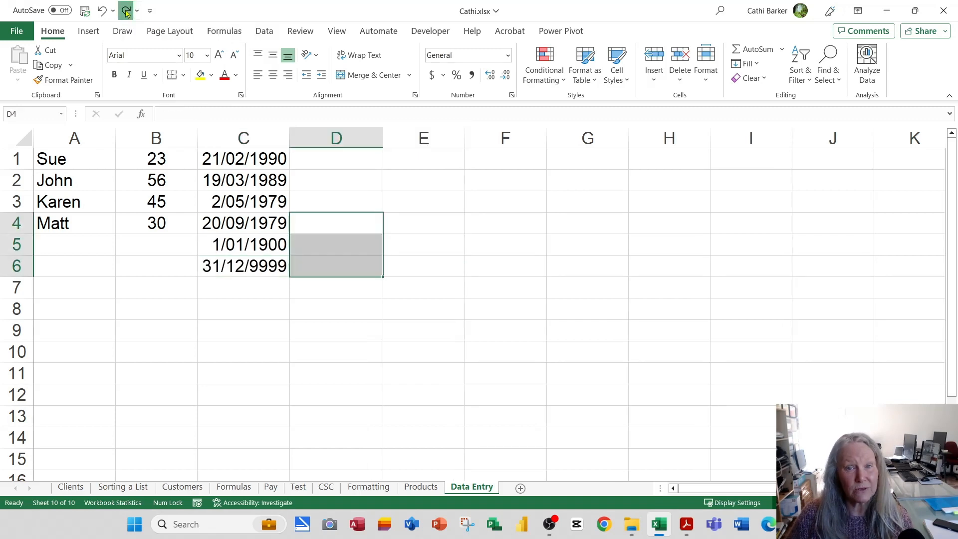
pyautogui.click(126, 10)
pyautogui.click(126, 10)
pyautogui.click(126, 10)
pyautogui.click(126, 10)
pyautogui.click(127, 11)
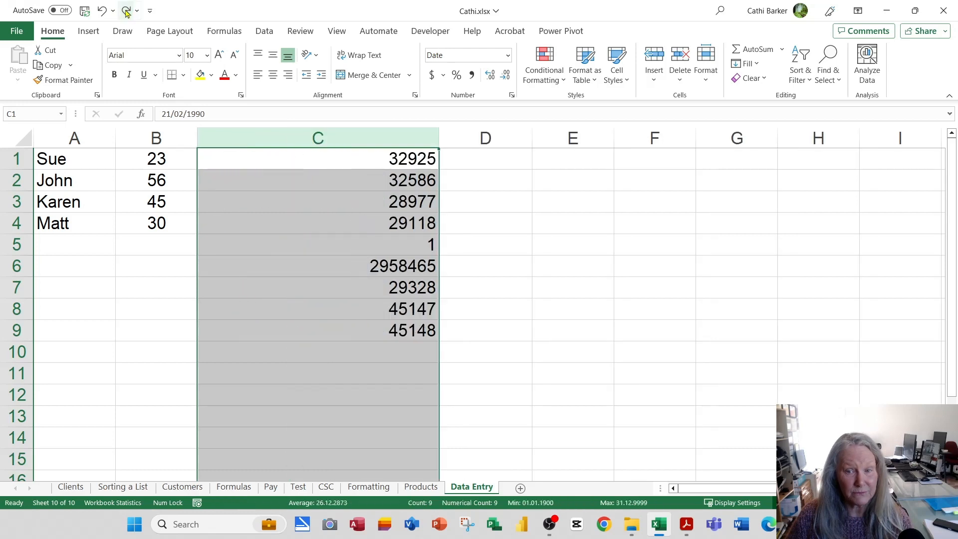
pyautogui.click(126, 11)
pyautogui.click(126, 11)
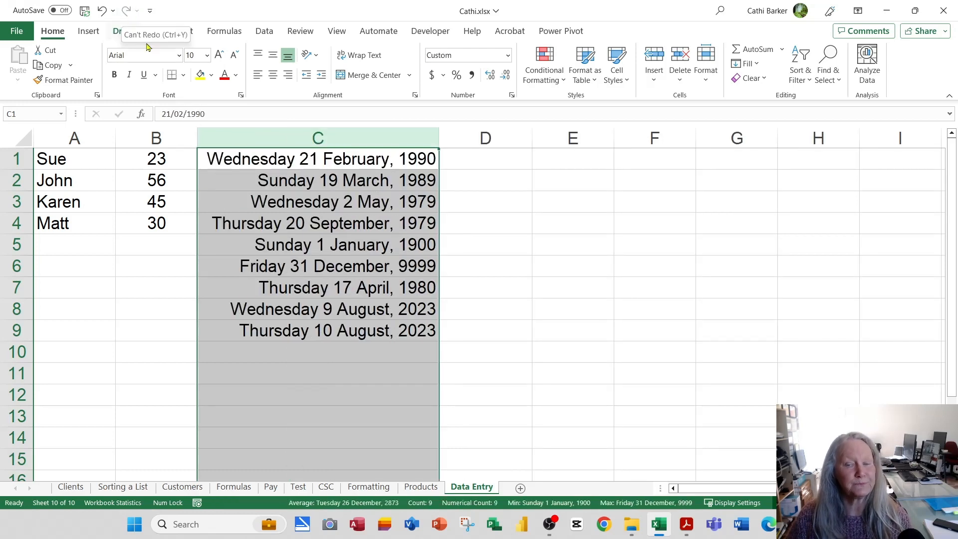
# Undo three more changes to column C and redo two of them again
pyautogui.hotkey('ctrl', 'z')
pyautogui.hotkey('ctrl', 'z')
pyautogui.hotkey('ctrl', 'z')
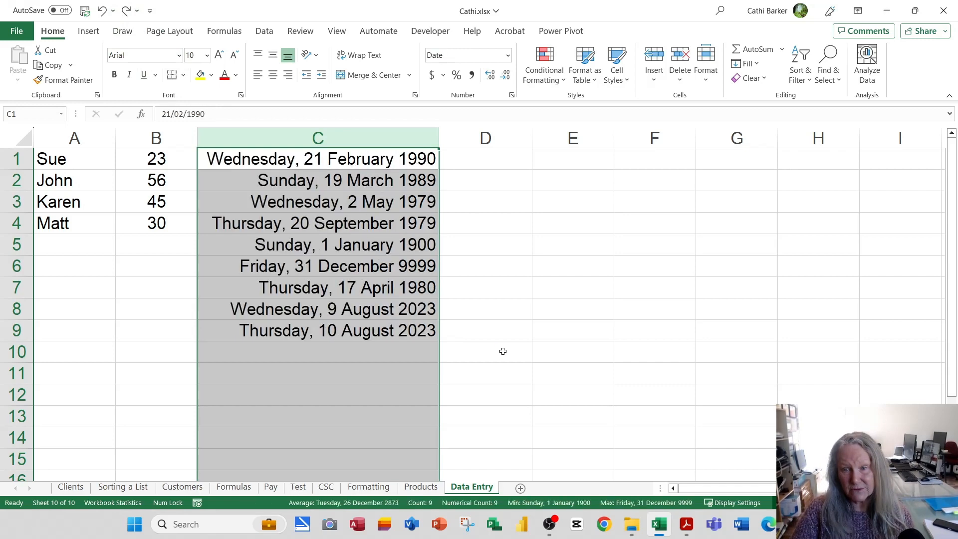
pyautogui.hotkey('ctrl', 'y')
pyautogui.hotkey('ctrl', 'y')
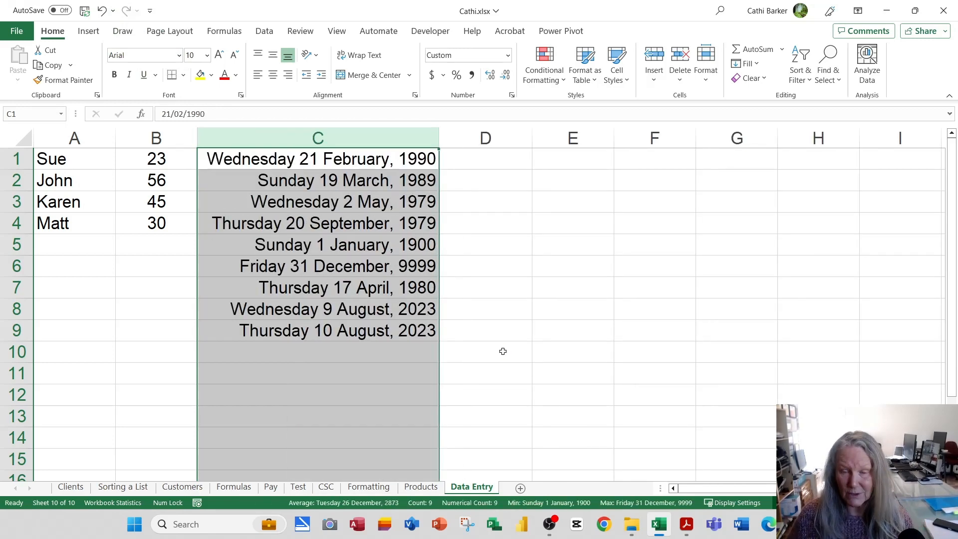
# Move to cell A1 and overwrite its name with a new name
pyautogui.click(434, 313)
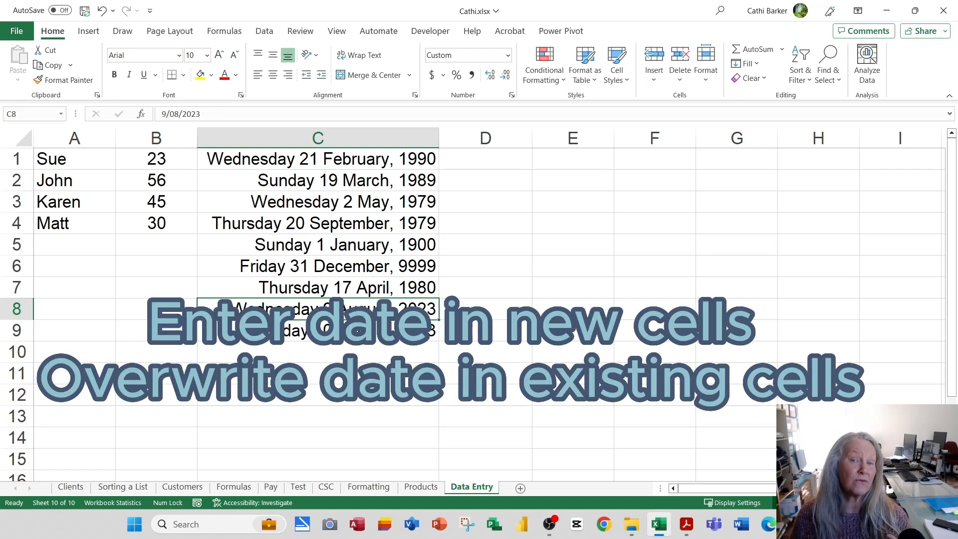
pyautogui.press('Up')
pyautogui.press('Up')
pyautogui.press('Up')
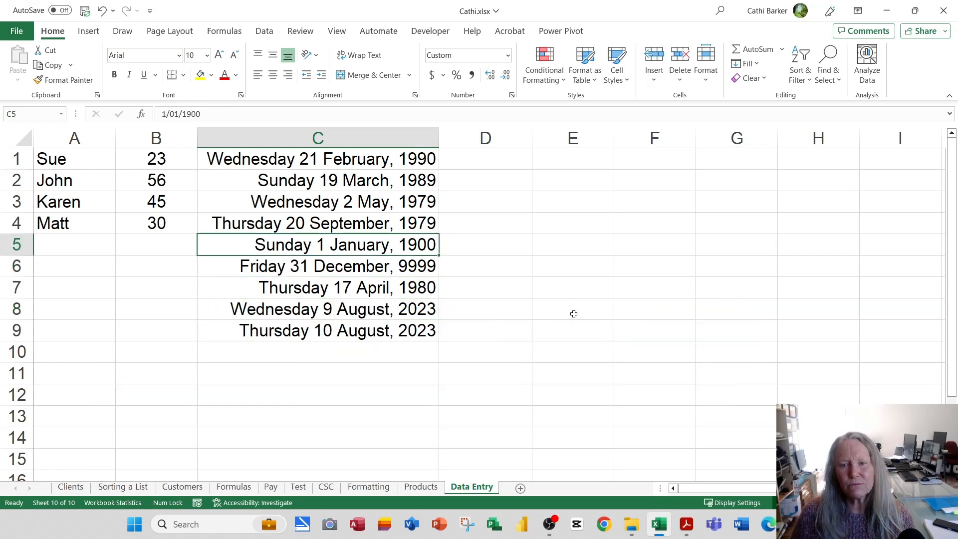
pyautogui.press('Up')
pyautogui.press('Up')
pyautogui.press('Up')
pyautogui.press('Up')
pyautogui.press('Left')
pyautogui.press('Left')
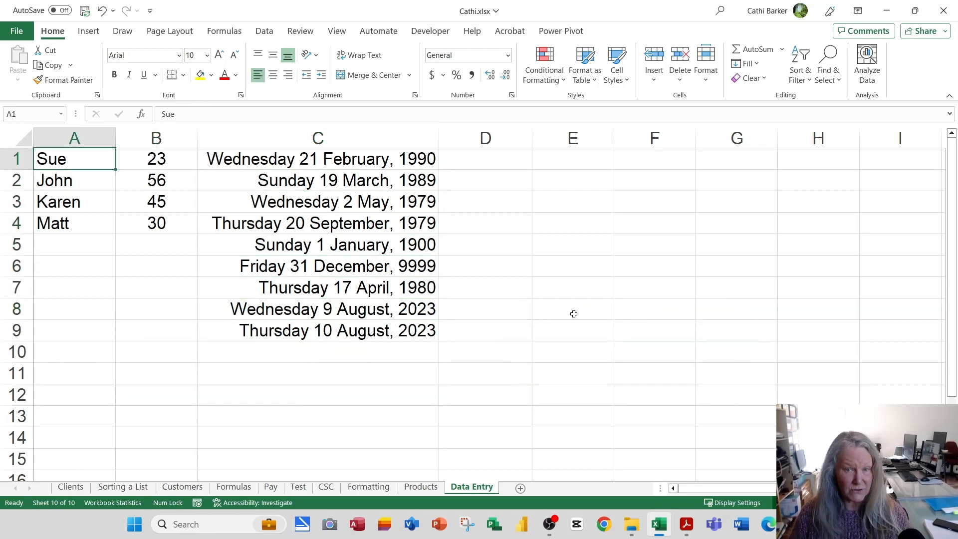
pyautogui.write('Susan')
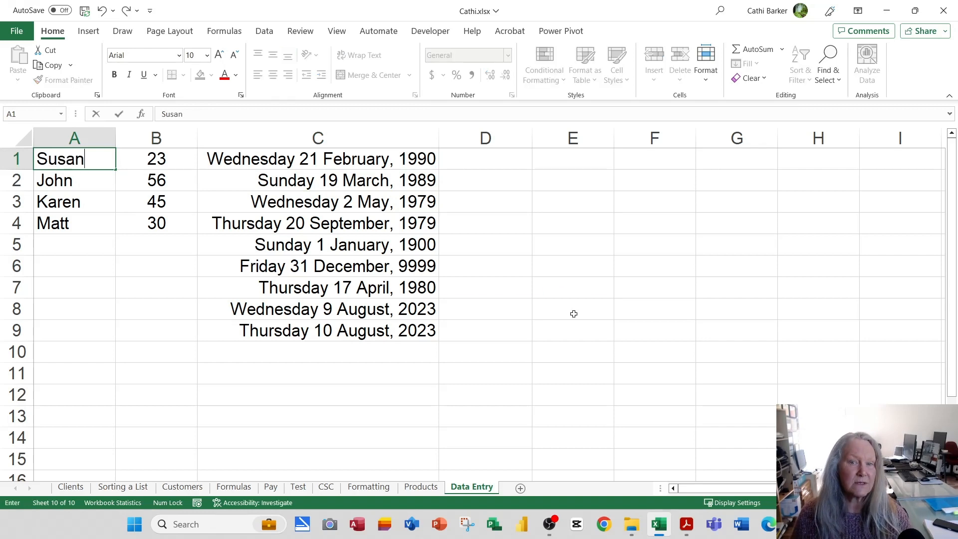
pyautogui.press('Return')
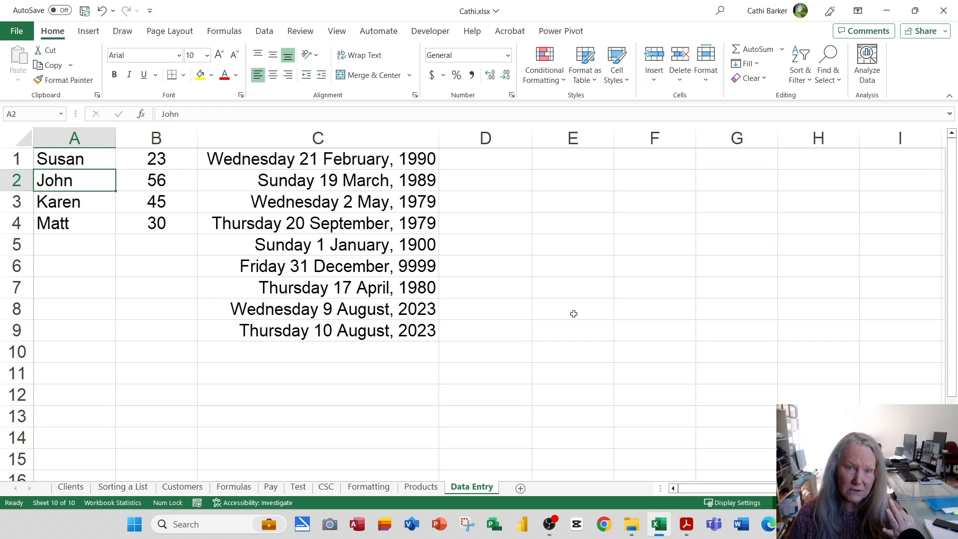
# Lengthen the name in A2 by editing it in the formula bar, then undo the edit
pyautogui.click(188, 113)
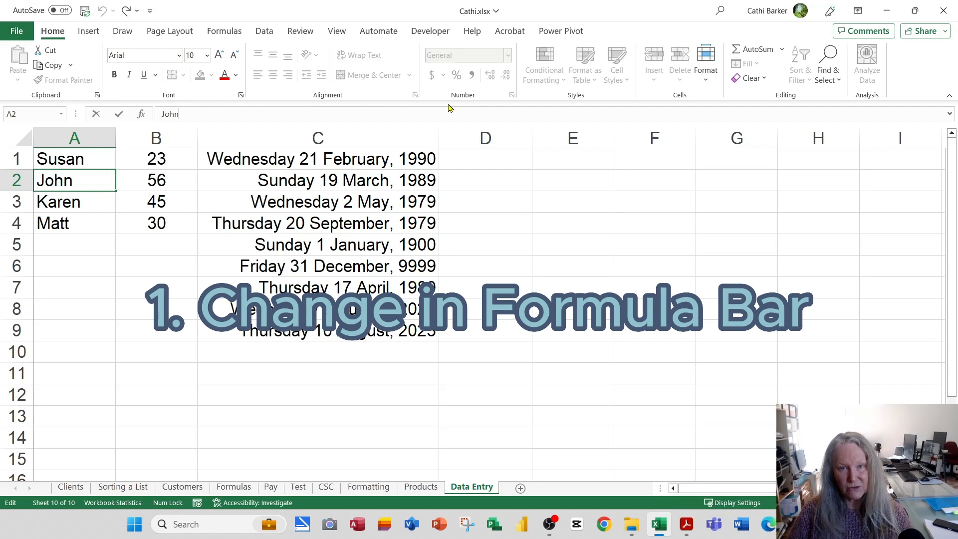
pyautogui.write('athan')
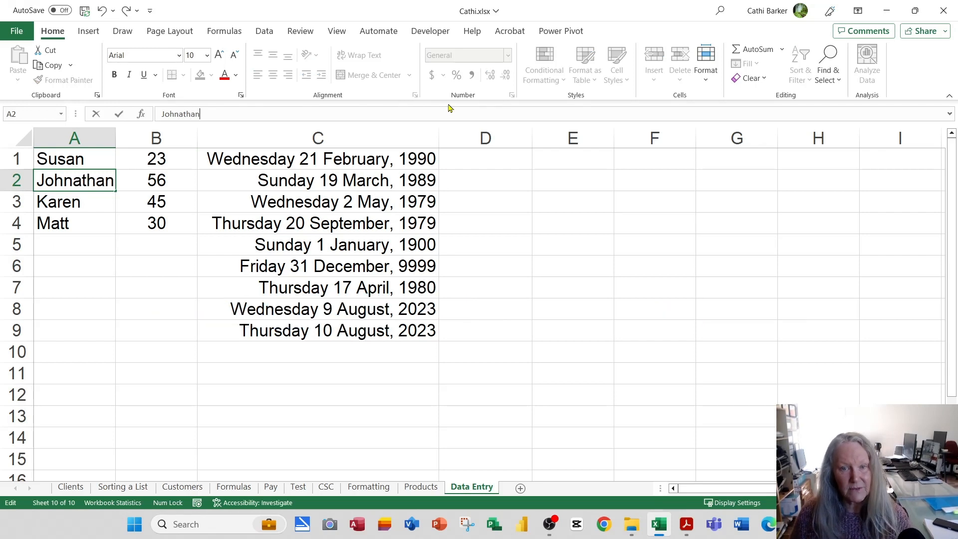
pyautogui.press('Return')
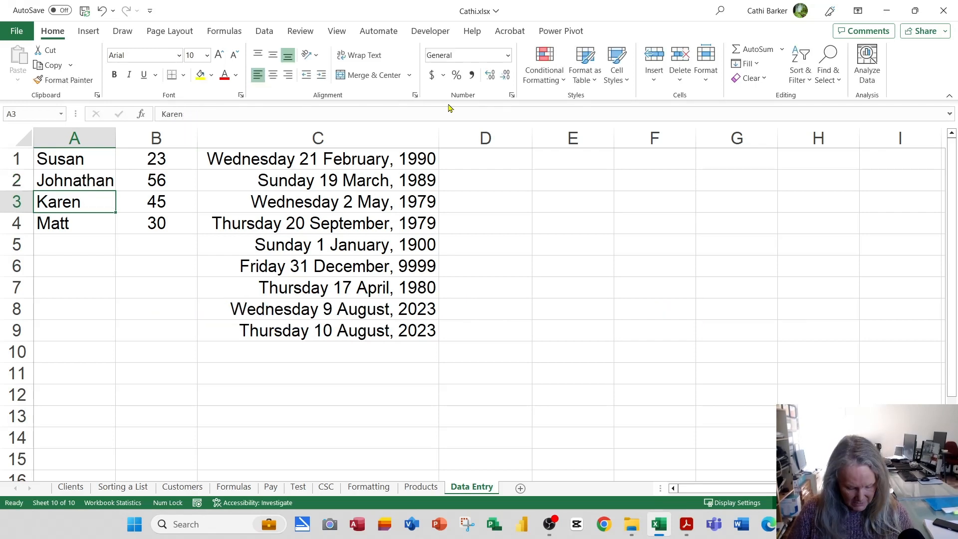
pyautogui.hotkey('ctrl', 'z')
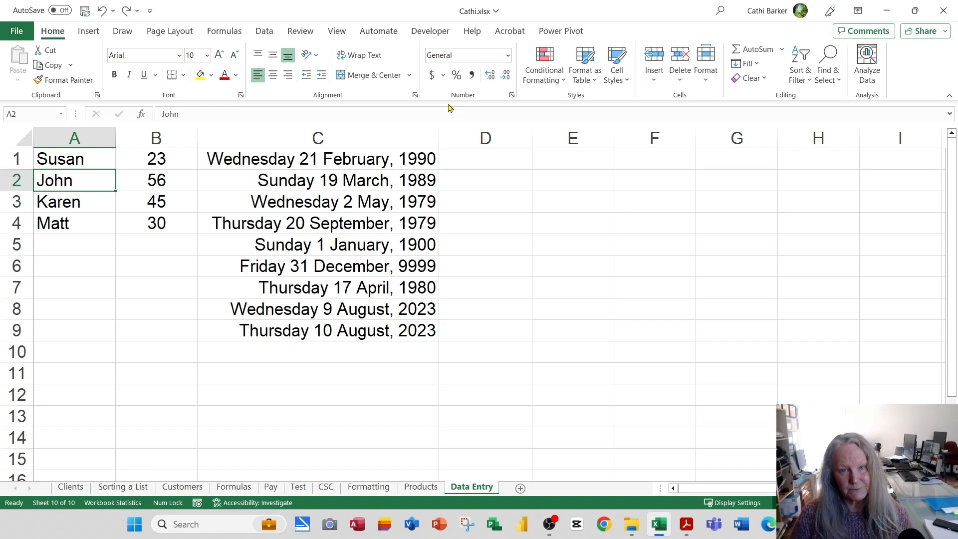
# Lengthen the A2 name by editing directly inside the cell, re-enter 56 in B2, then undo
pyautogui.doubleClick(81, 181)
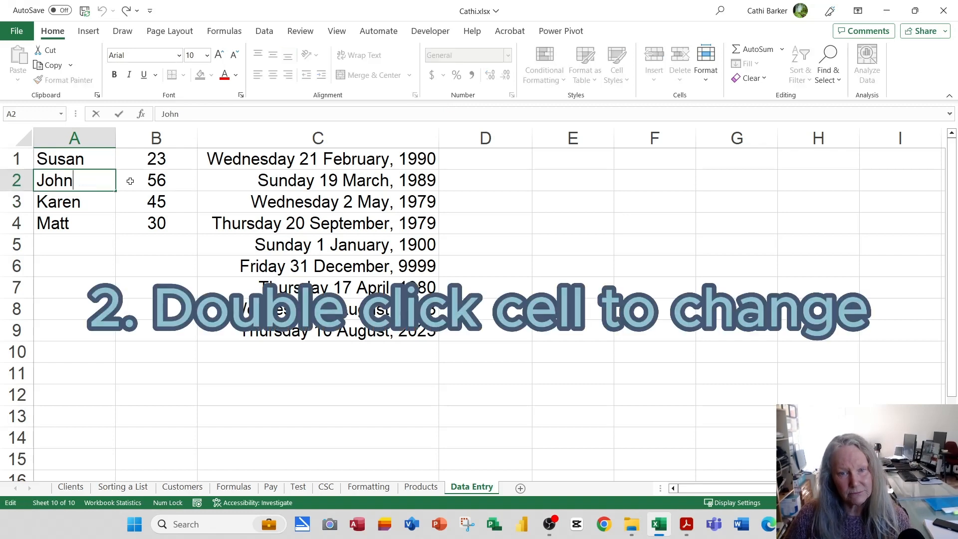
pyautogui.write('athan')
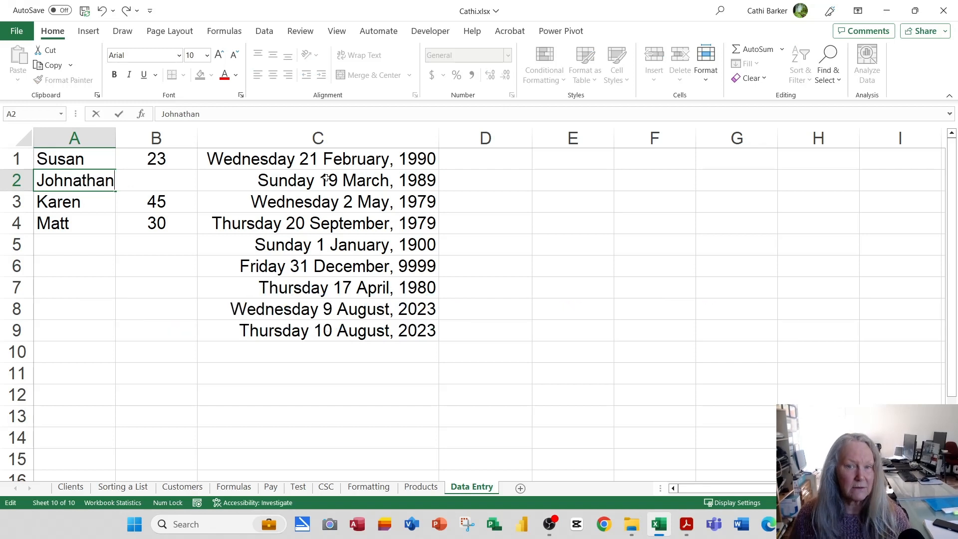
pyautogui.press('Tab')
pyautogui.write('56')
pyautogui.press('Return')
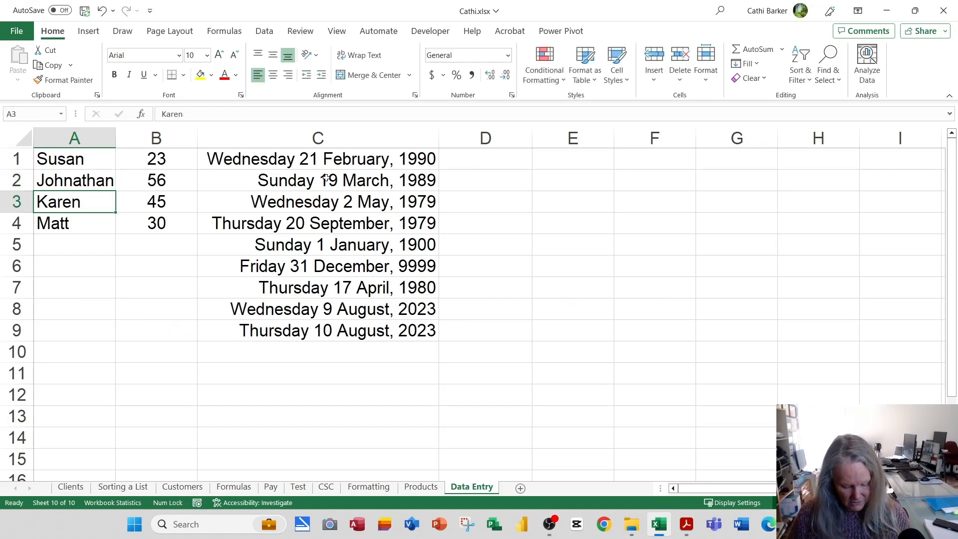
pyautogui.hotkey('ctrl', 'z')
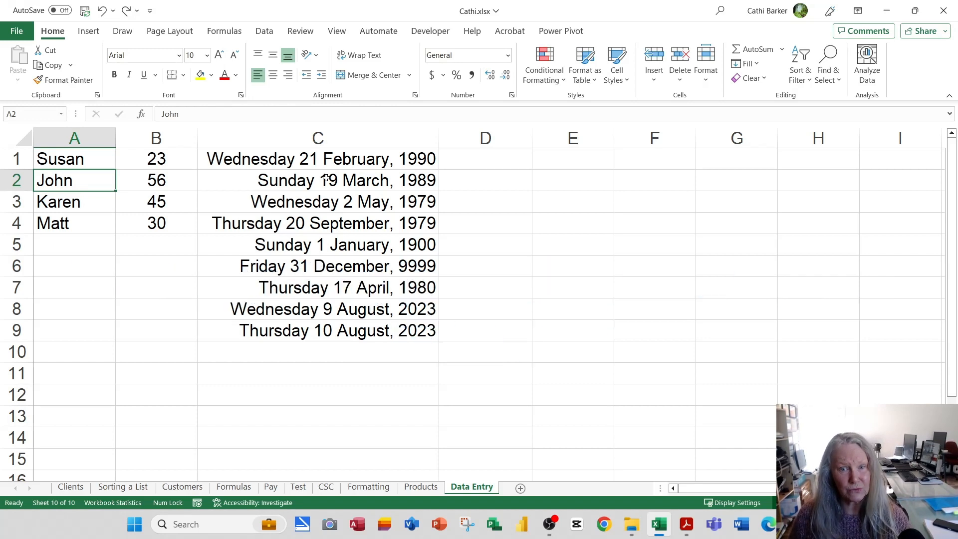
# Lengthen the names in A2 and A4 by editing each in place within the cell
pyautogui.press('F2')
pyautogui.write('athan')
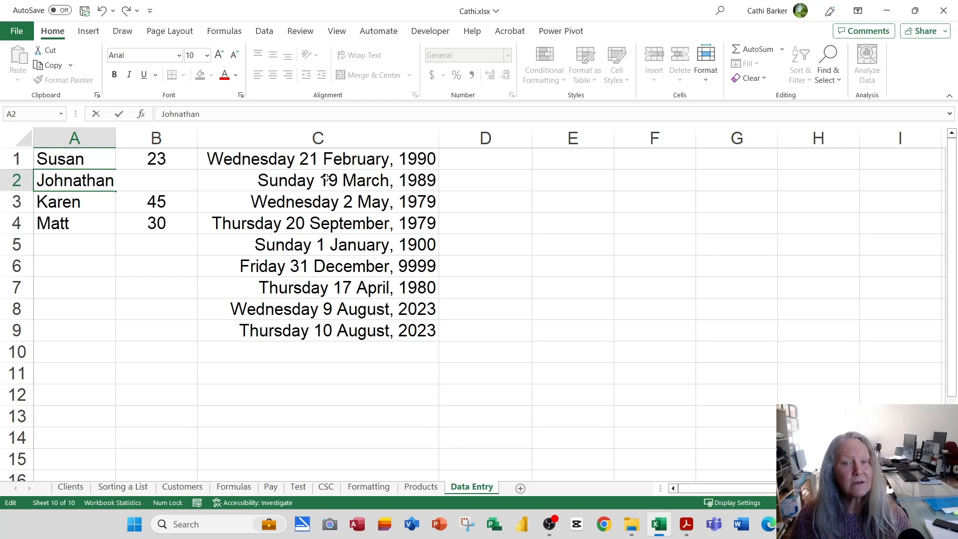
pyautogui.press('Return')
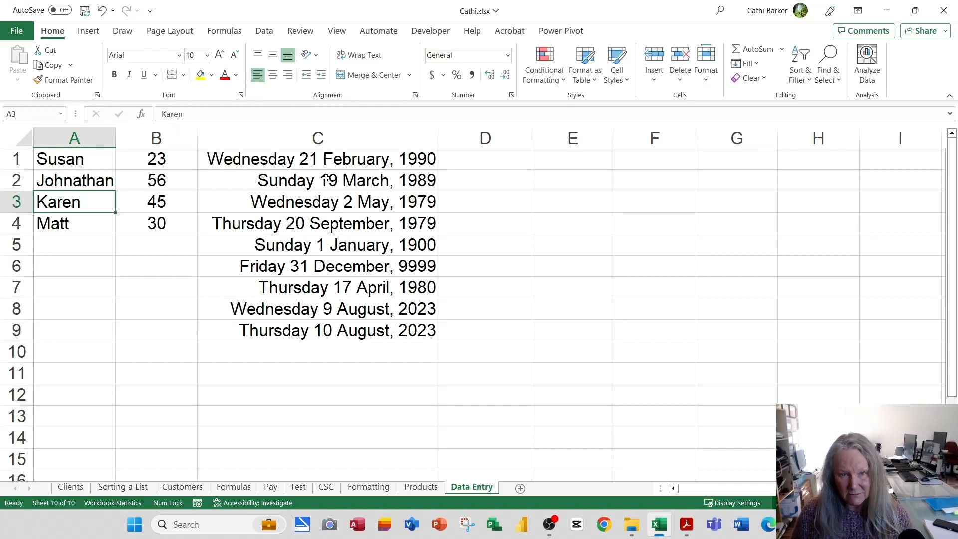
pyautogui.press('Down')
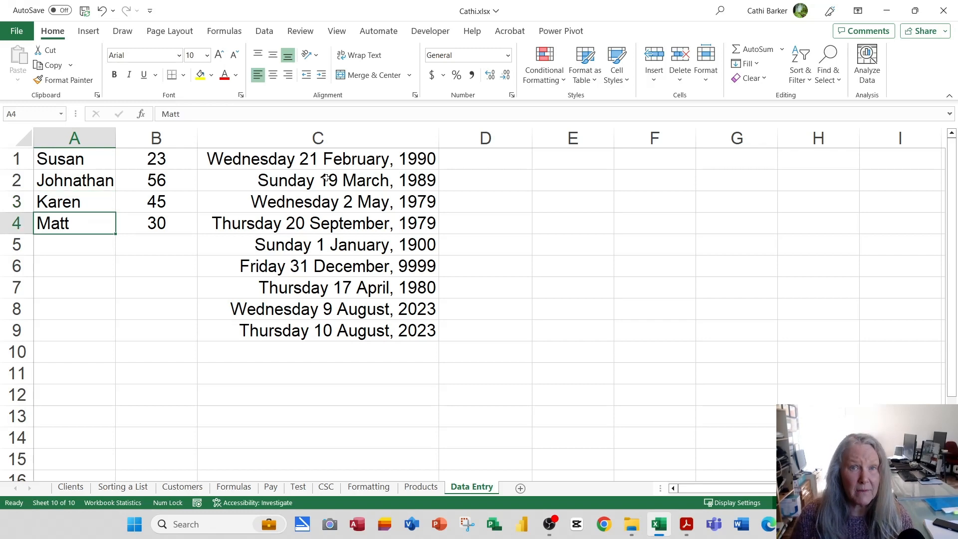
pyautogui.press('F2')
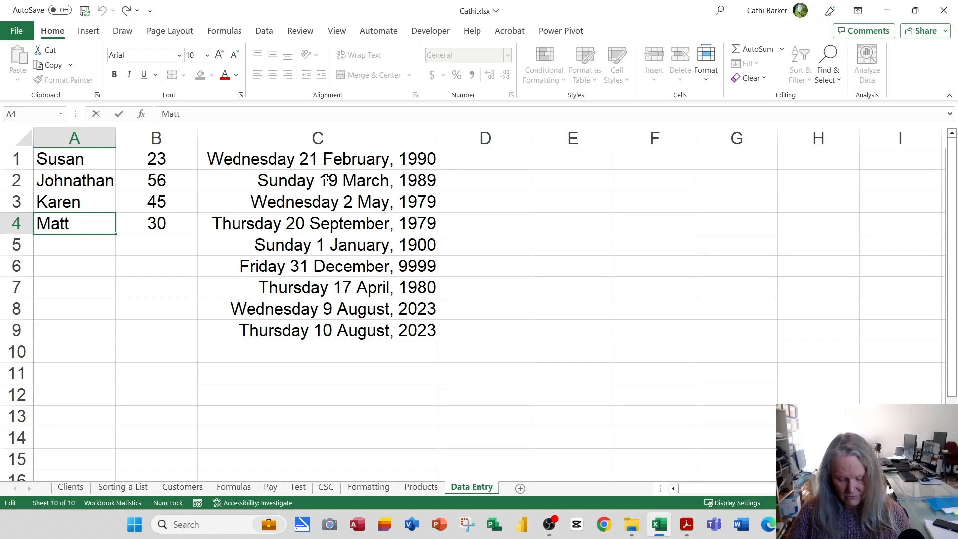
pyautogui.write('hew')
pyautogui.press('Return')
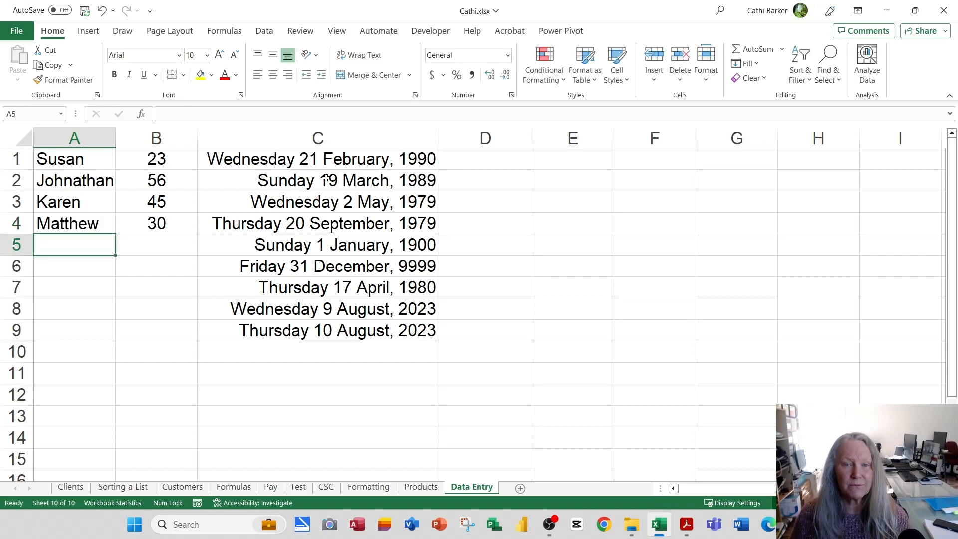
# Move up to A1 and lengthen its name by editing it in place
pyautogui.press('Up')
pyautogui.press('Up')
pyautogui.press('Up')
pyautogui.press('Up')
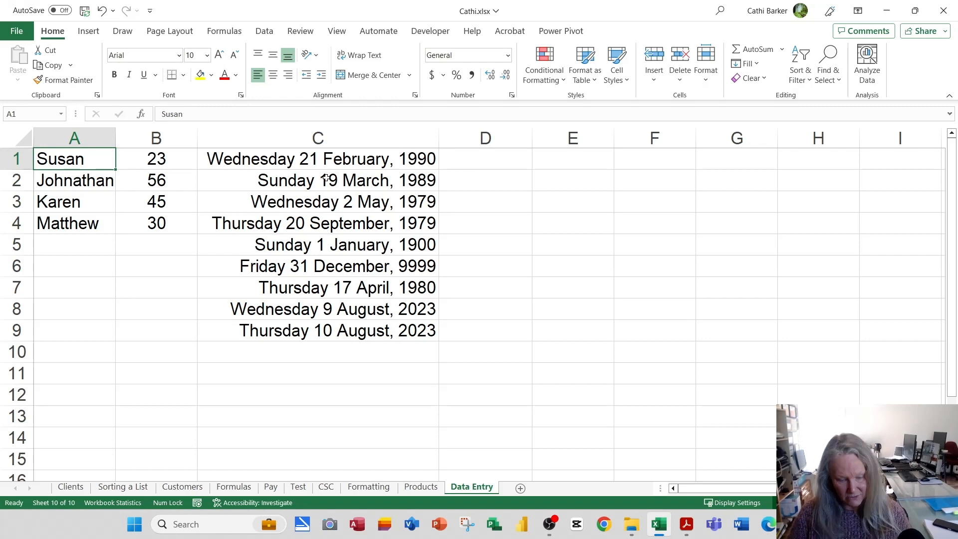
pyautogui.press('F2')
pyautogui.write('ne')
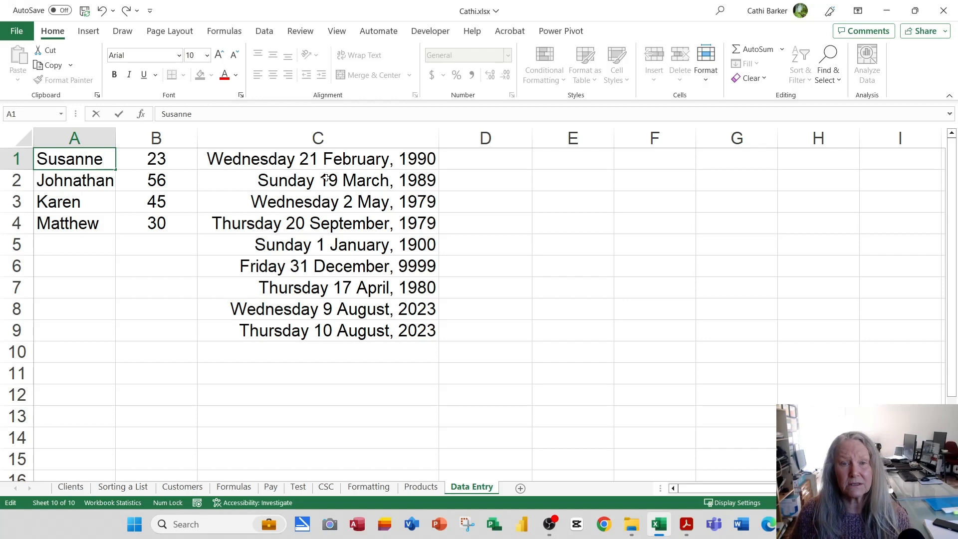
pyautogui.press('Return')
pyautogui.press('Up')
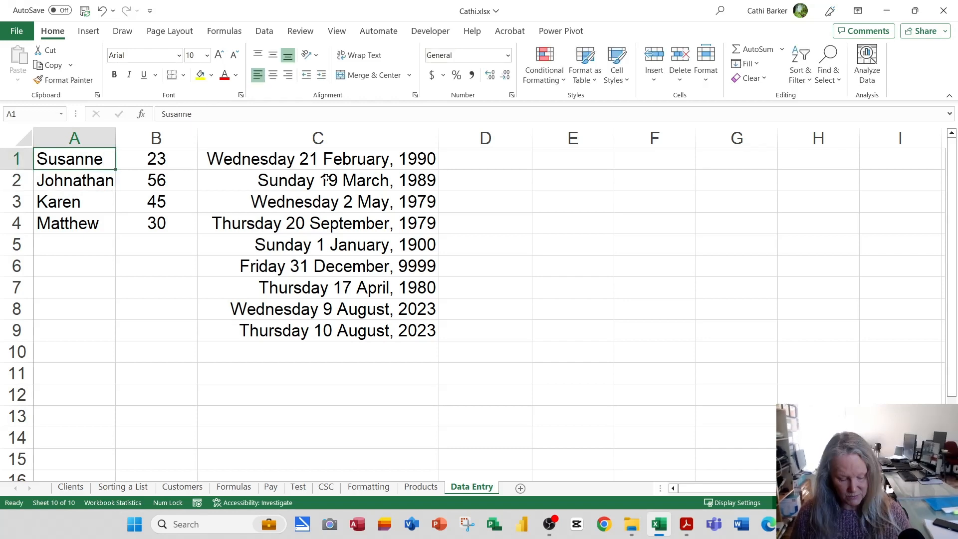
pyautogui.press('F2')
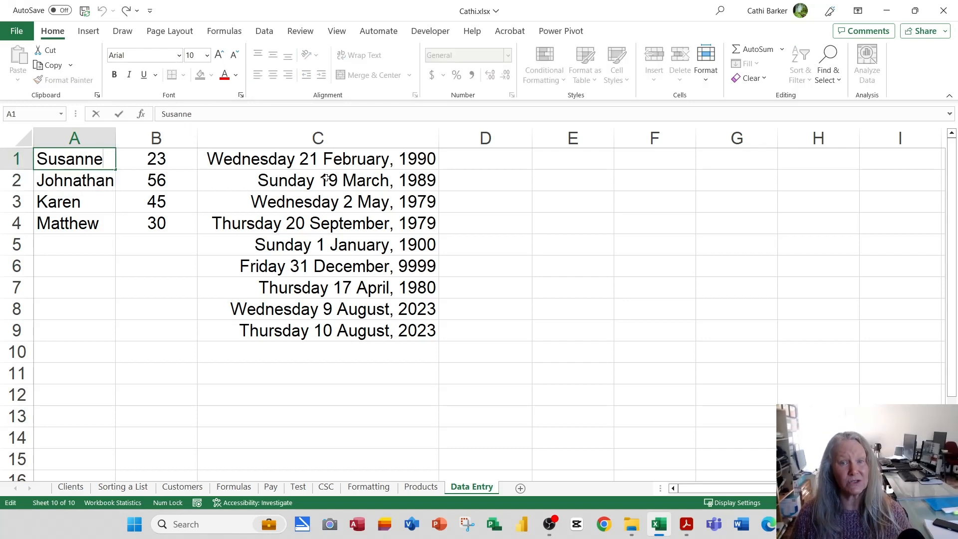
pyautogui.press('Escape')
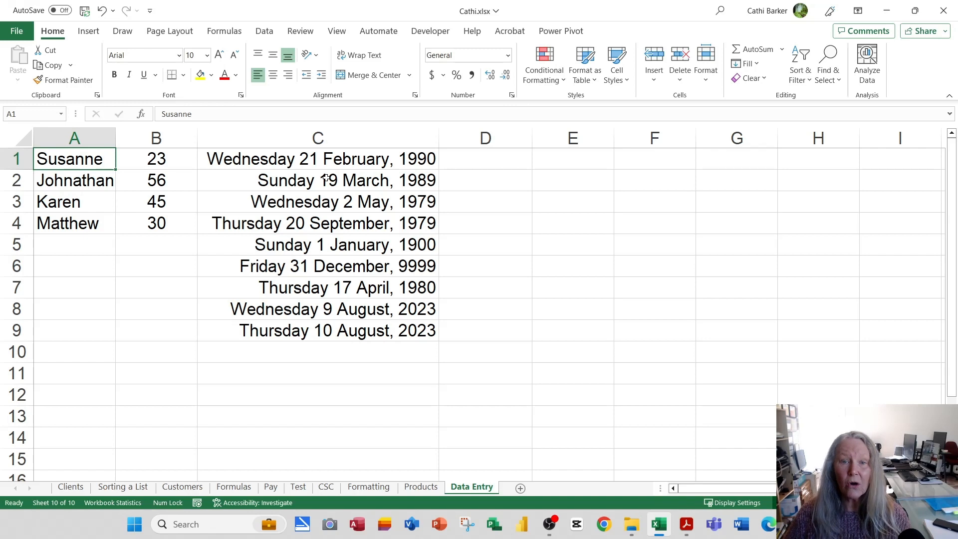
pyautogui.doubleClick(95, 161)
pyautogui.press('Escape')
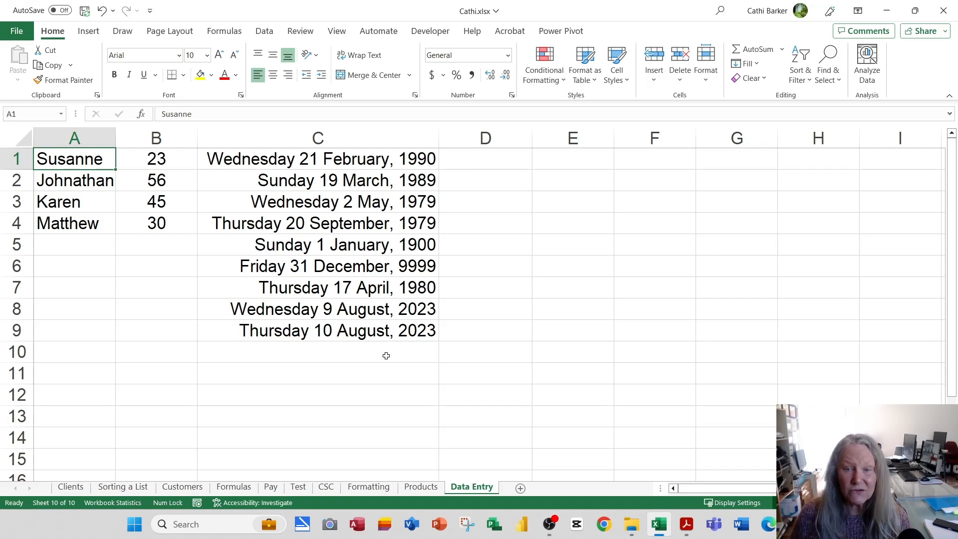
# Move to cell C9 and clear its date
pyautogui.press('Down')
pyautogui.press('Down')
pyautogui.press('Down')
pyautogui.press('Down')
pyautogui.press('Down')
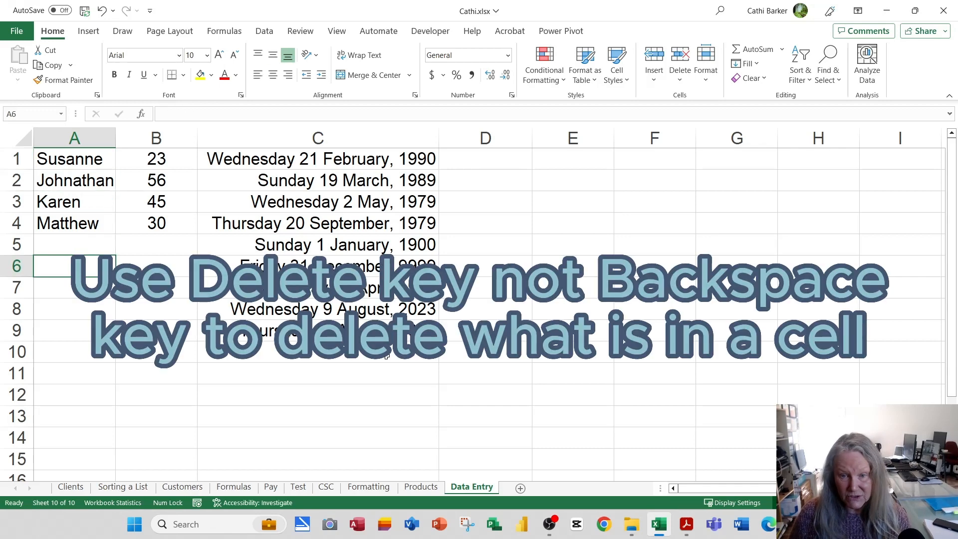
pyautogui.press('Down')
pyautogui.press('Down')
pyautogui.press('Down')
pyautogui.press('Right')
pyautogui.press('Right')
pyautogui.press('Right')
pyautogui.press('Left')
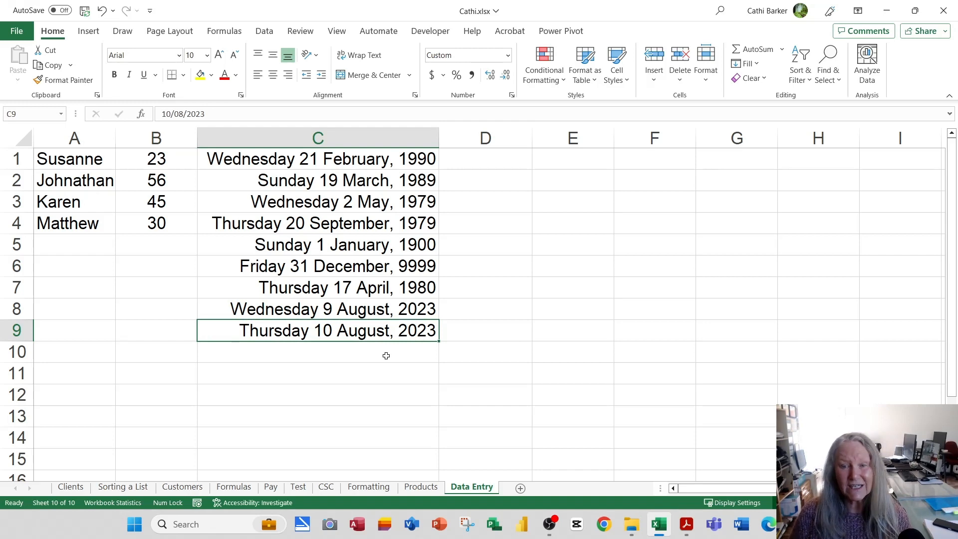
pyautogui.press('Delete')
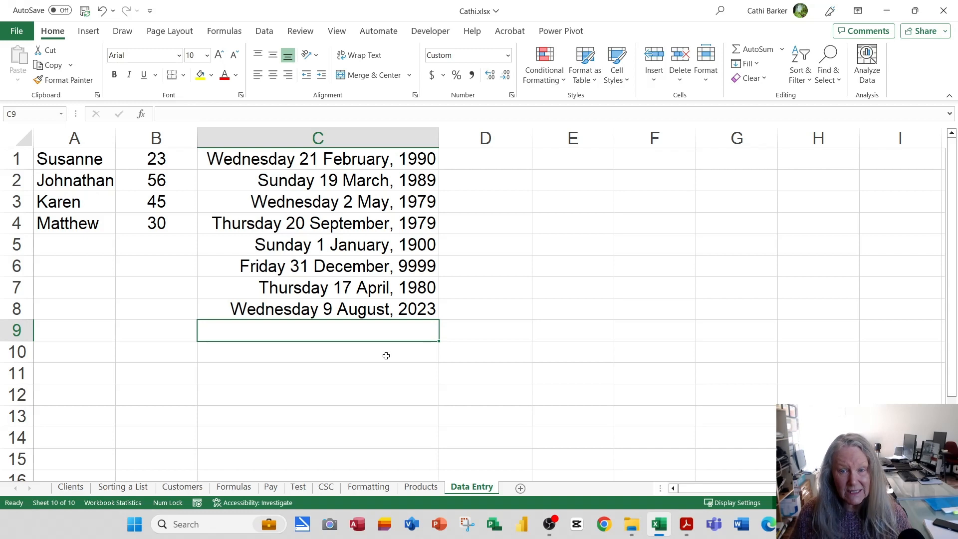
# Clear the dates in cells C8 up through C5, one cell at a time
pyautogui.press('Up')
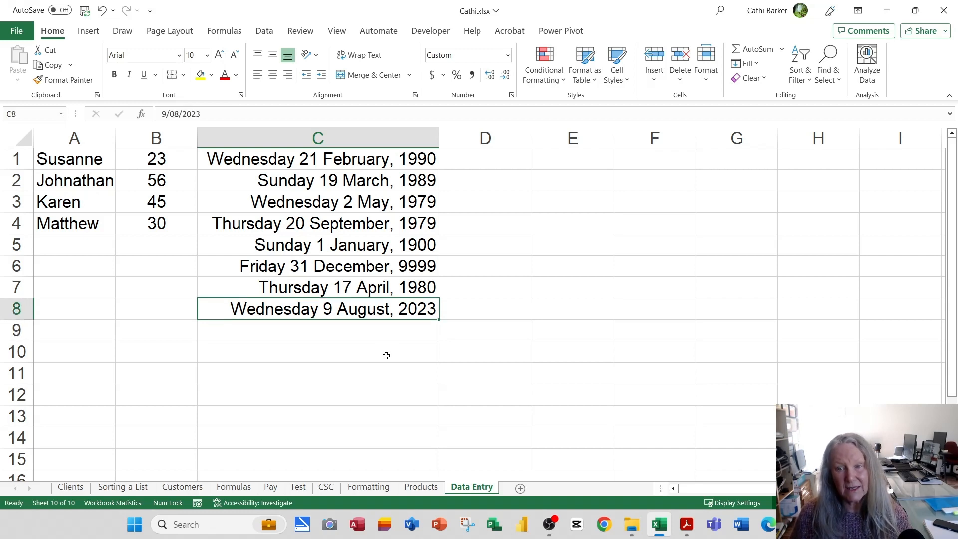
pyautogui.press('Delete')
pyautogui.press('Up')
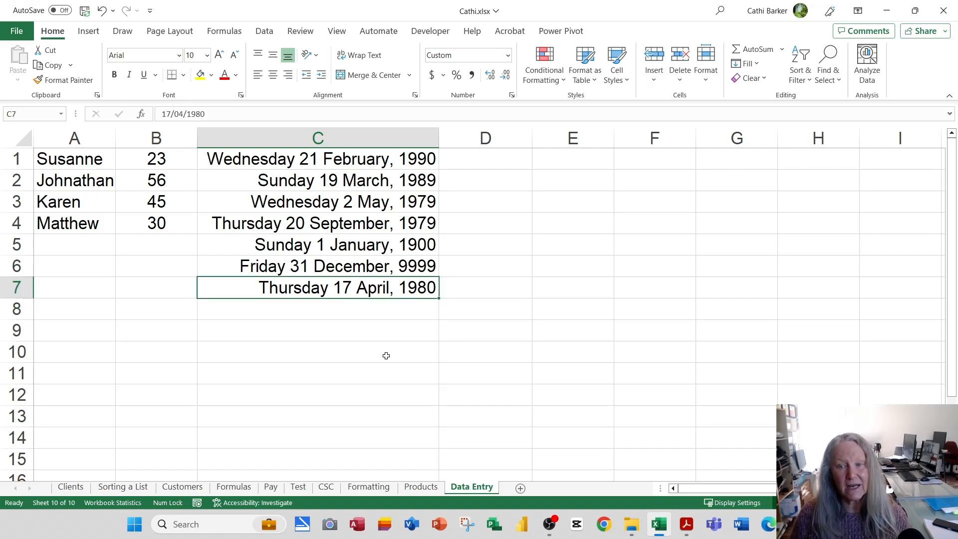
pyautogui.press('Delete')
pyautogui.press('Up')
pyautogui.press('Delete')
pyautogui.press('Up')
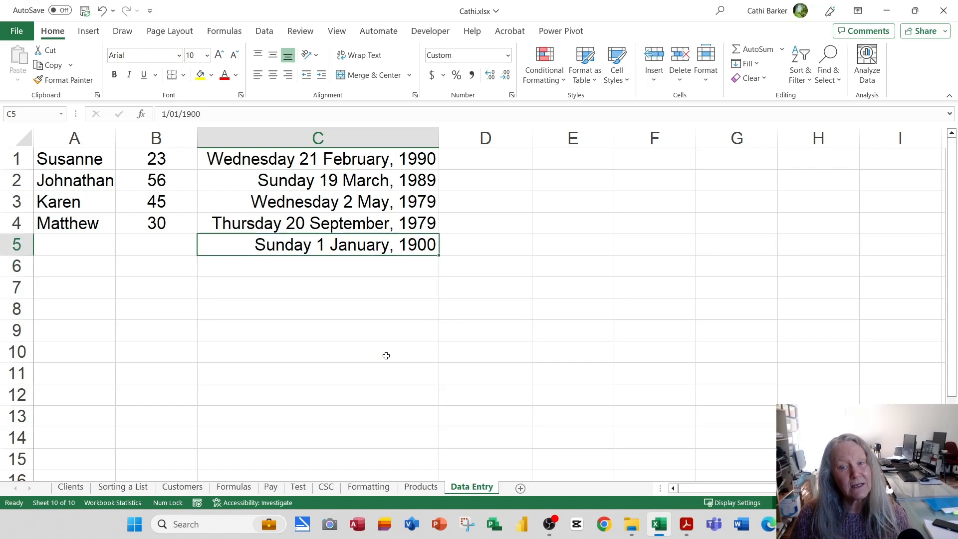
pyautogui.press('Delete')
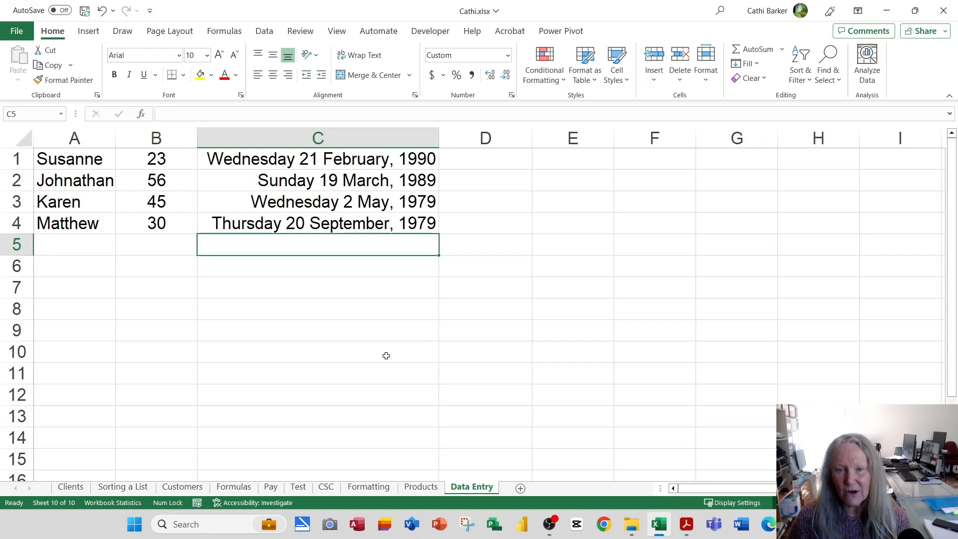
# Enter 100 in C6 and reset that cell's number format to General
pyautogui.press('Return')
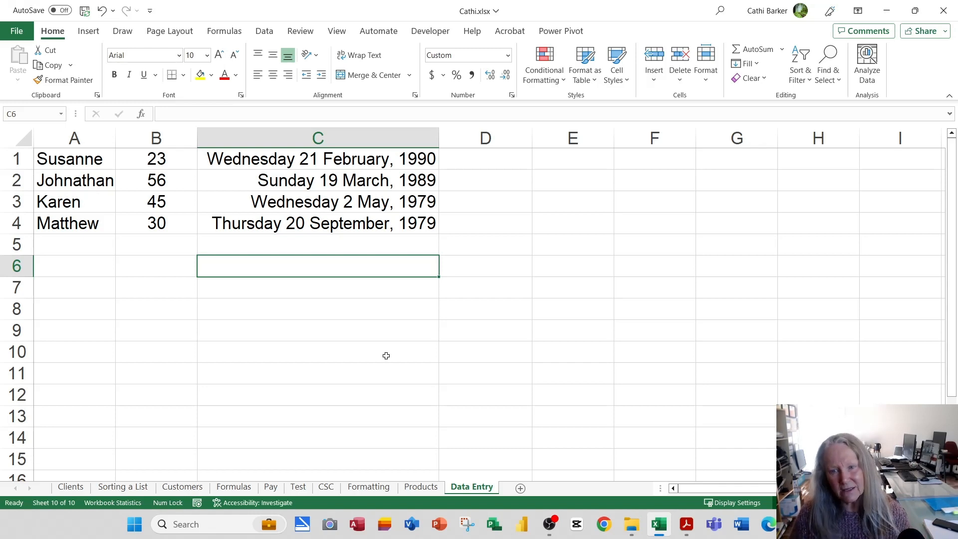
pyautogui.write('100')
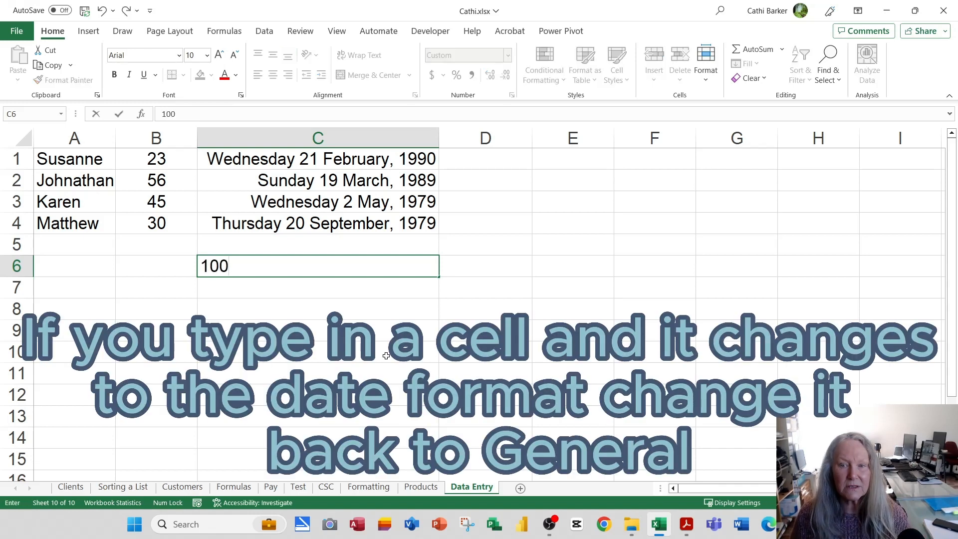
pyautogui.press('Return')
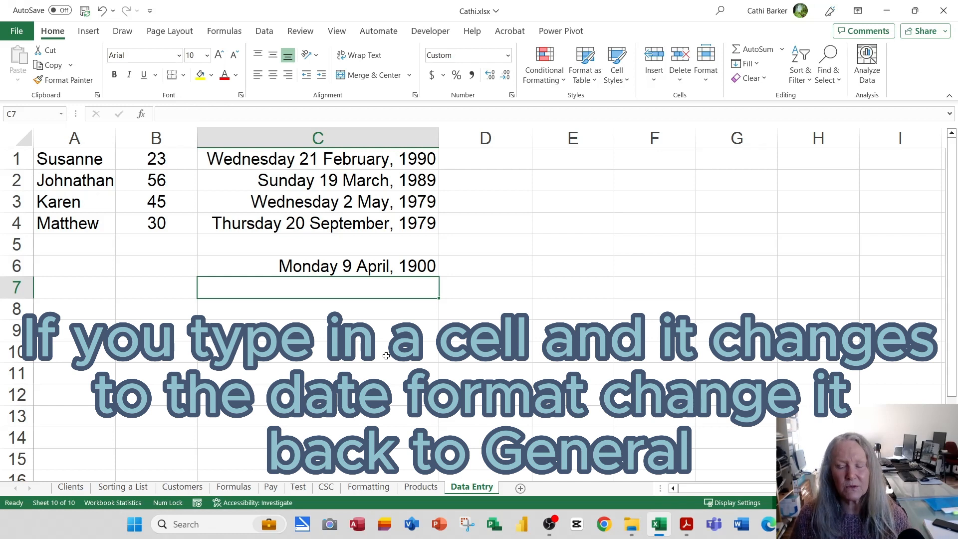
pyautogui.press('Up')
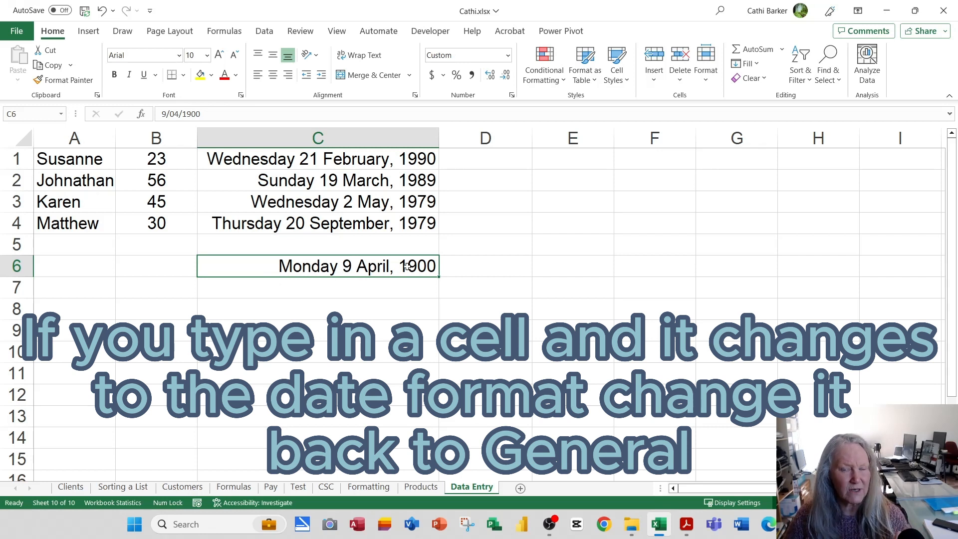
pyautogui.click(507, 57)
pyautogui.click(498, 80)
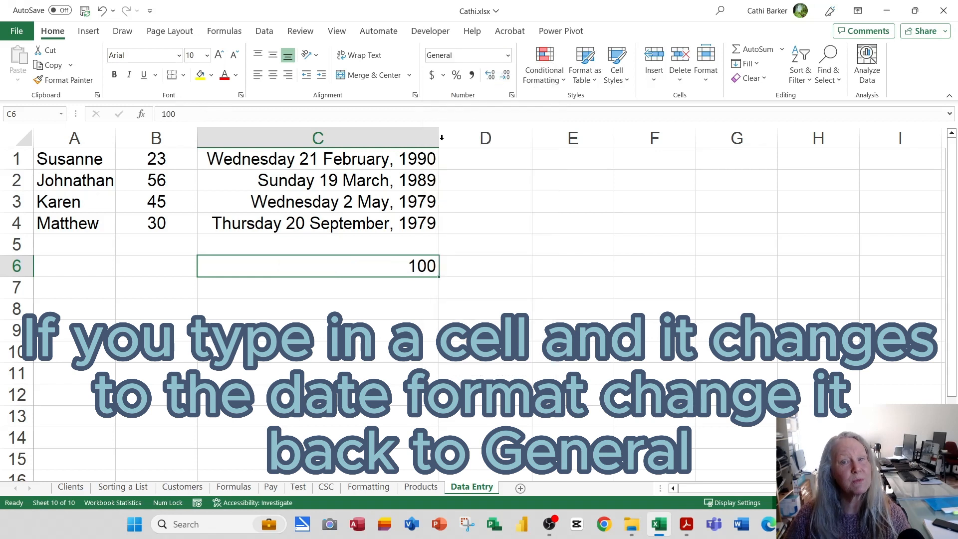
# Enter 200 in C7 and reset that cell's number format to General
pyautogui.click(390, 286)
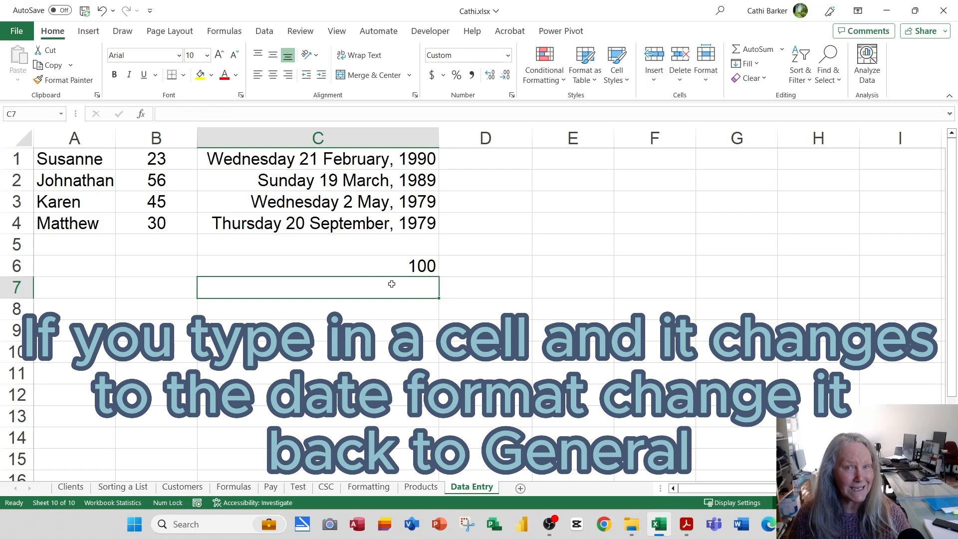
pyautogui.write('200')
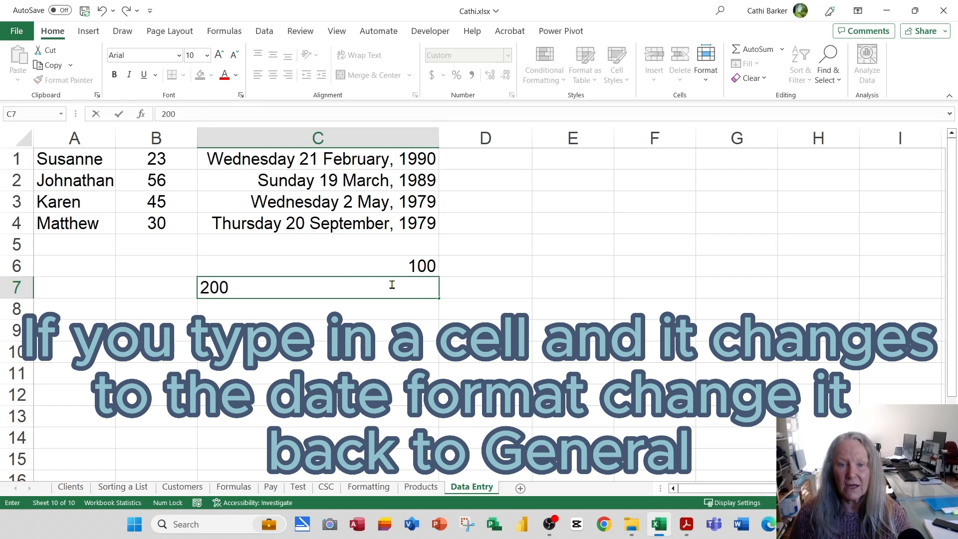
pyautogui.press('Return')
pyautogui.click(392, 284)
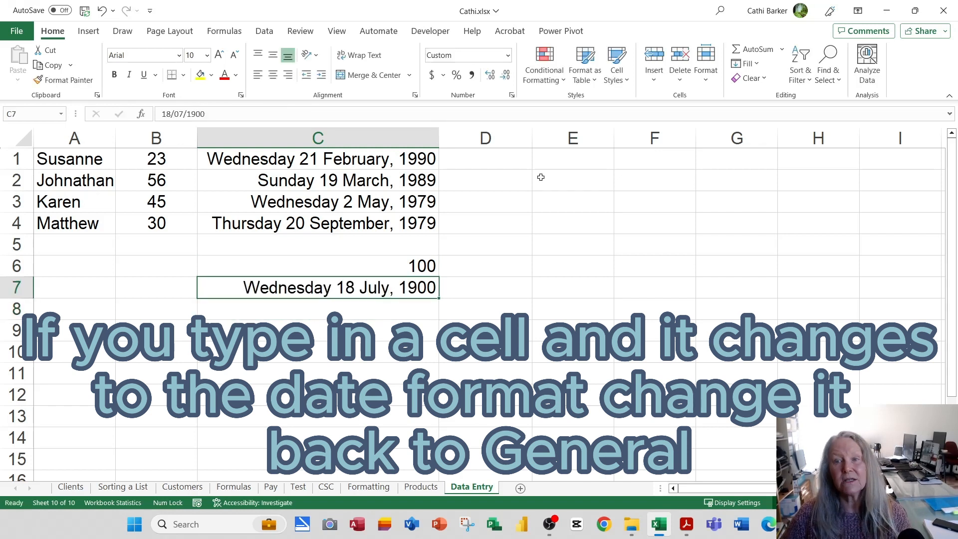
pyautogui.click(508, 56)
pyautogui.click(491, 76)
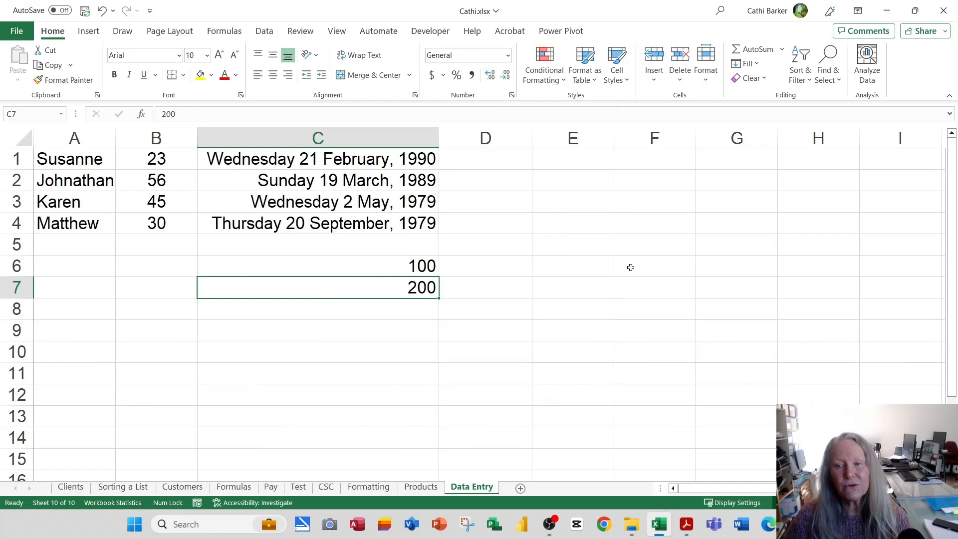
# Enter 3/4 in cell F6 without any prefix
pyautogui.click(651, 265)
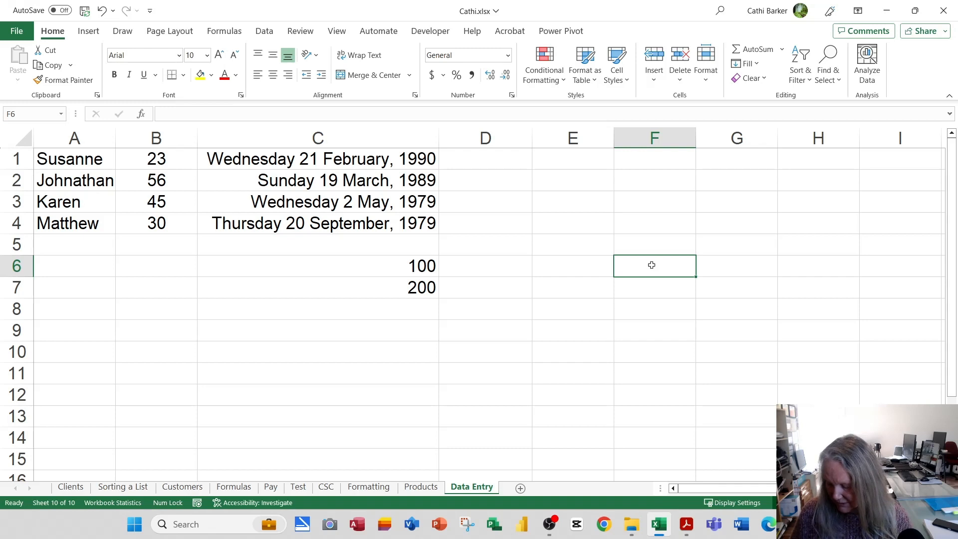
pyautogui.write('3/4')
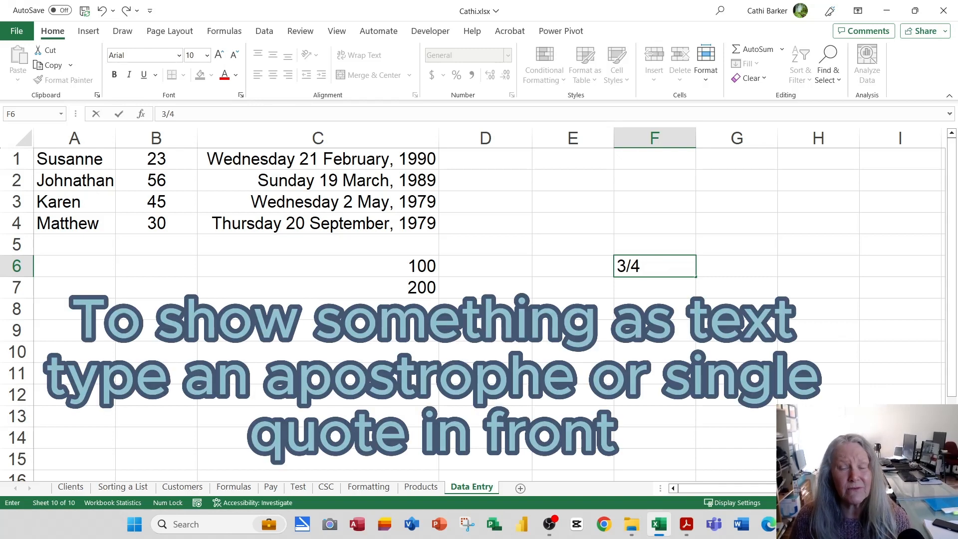
pyautogui.press('Return')
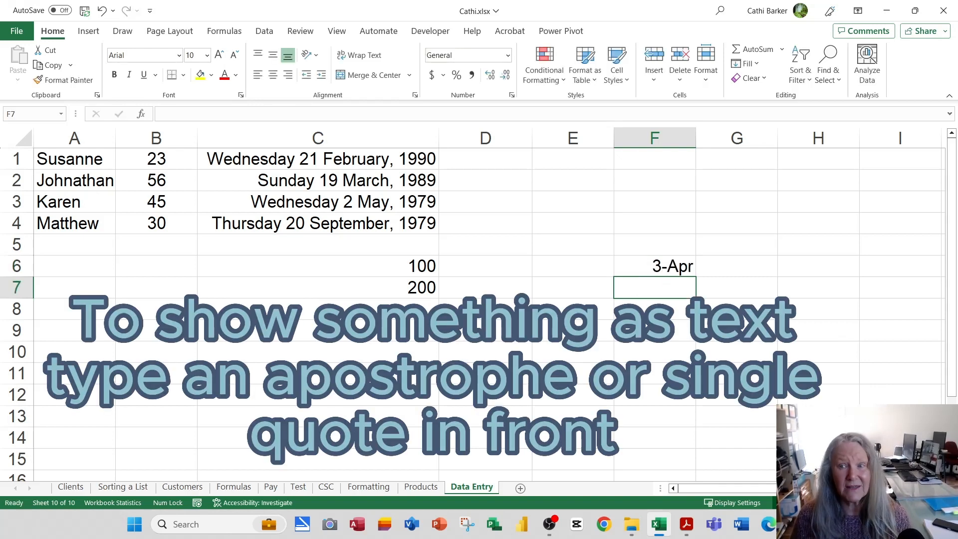
# Re-enter 3/4 in F6 as text by prefixing it with an apostrophe
pyautogui.click(654, 266)
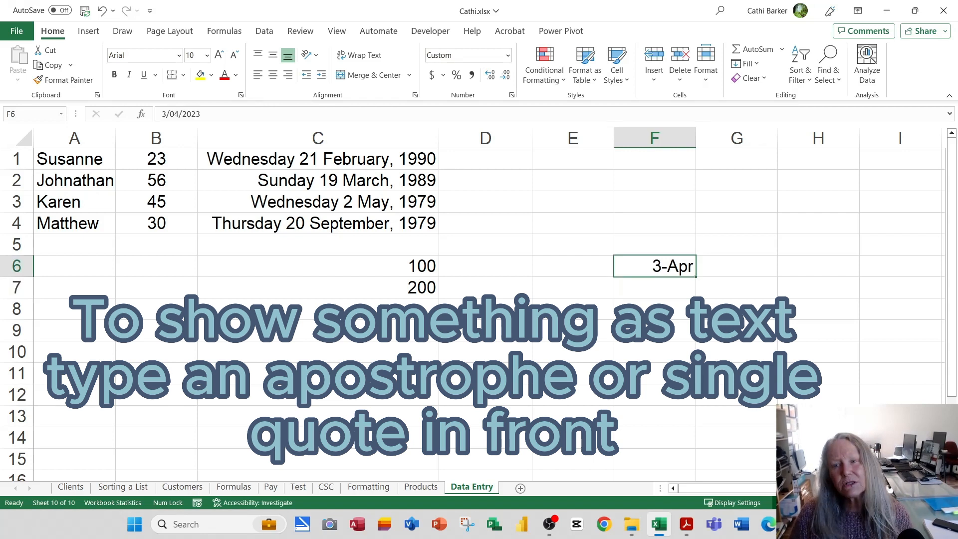
pyautogui.write("'")
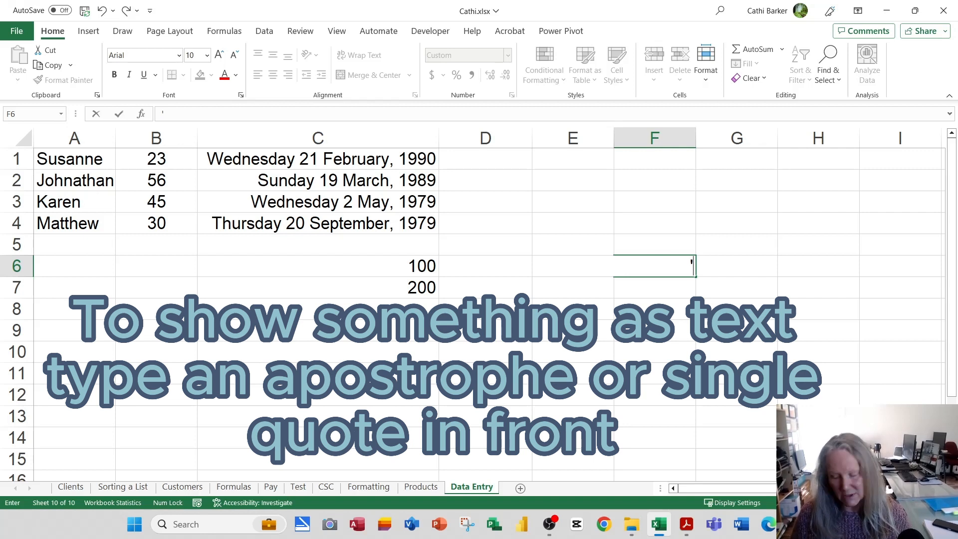
pyautogui.write('3/4')
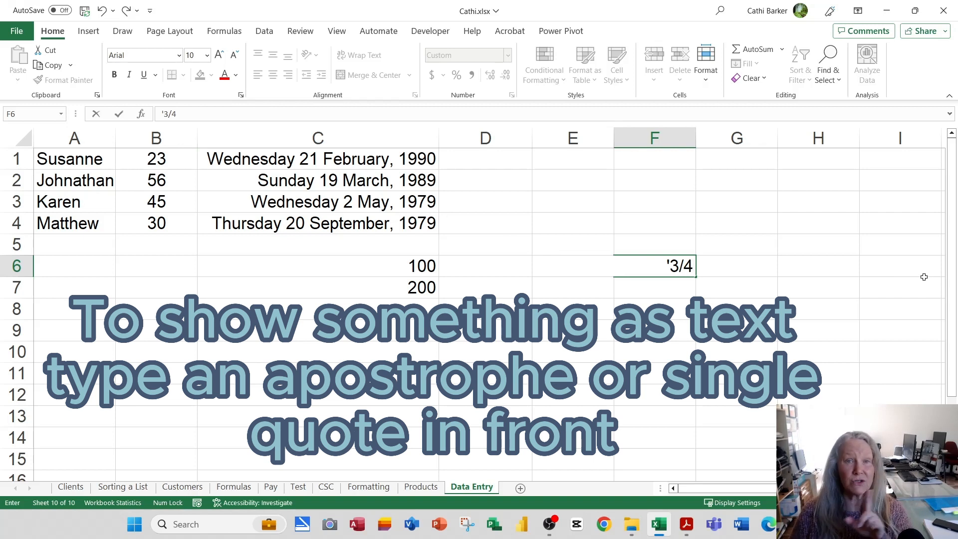
pyautogui.press('Return')
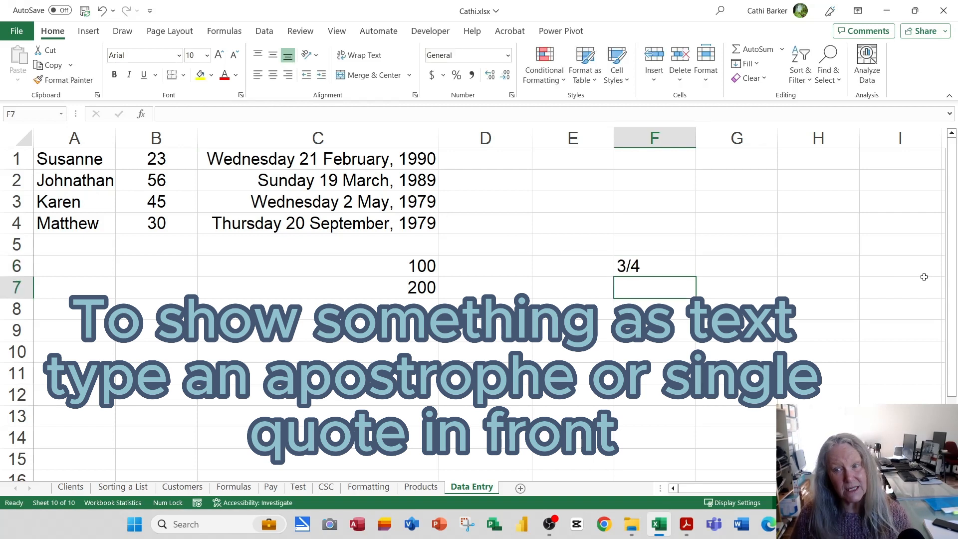
pyautogui.press('Up')
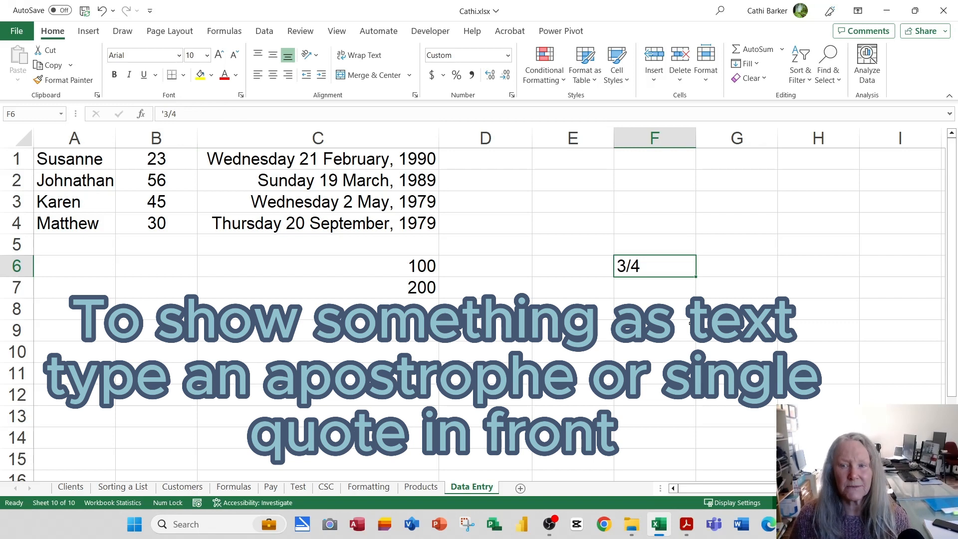
# Enter the formula =(100) in cell F7
pyautogui.press('Return')
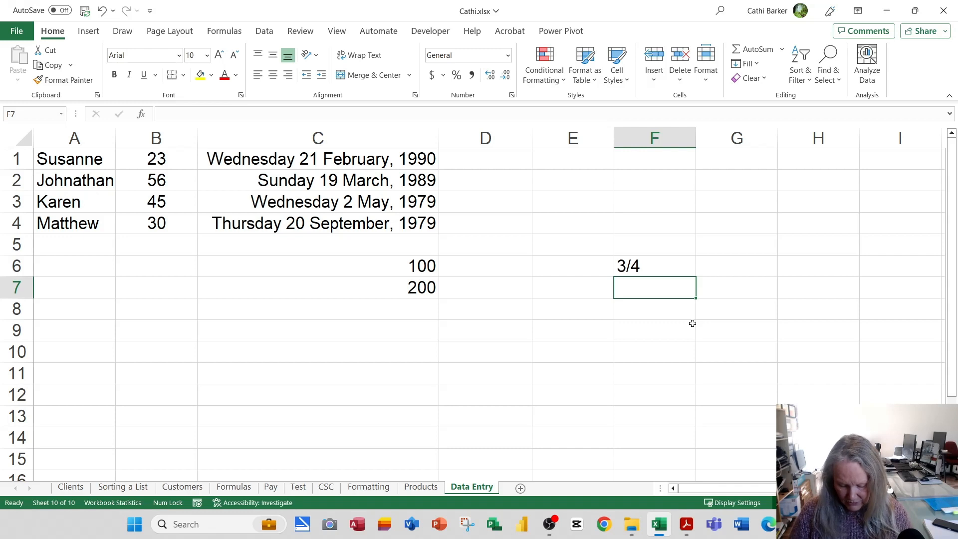
pyautogui.write('=(100)')
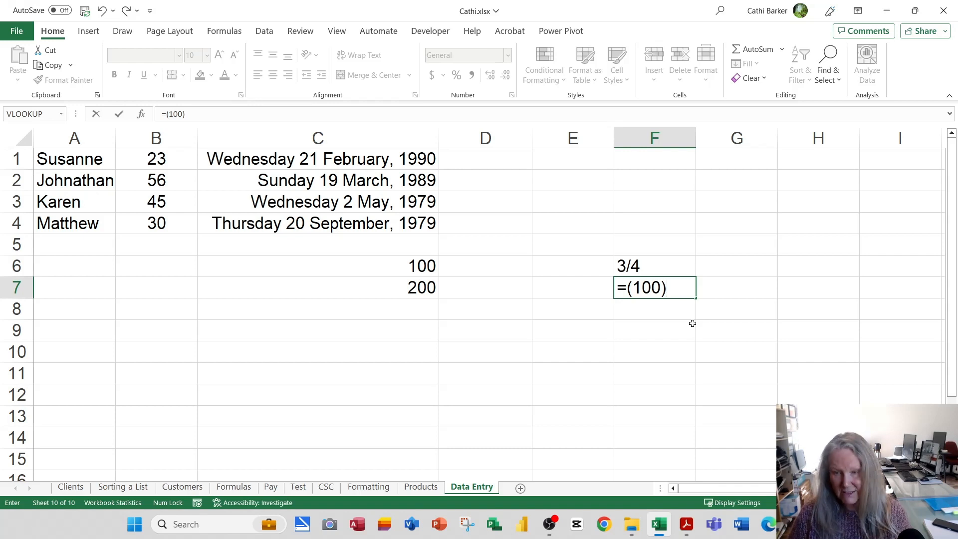
pyautogui.press('Return')
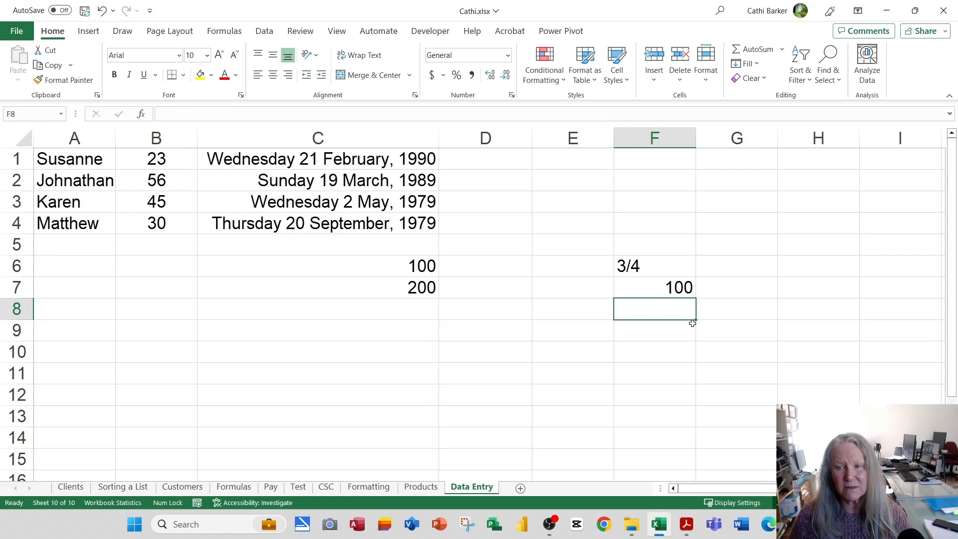
pyautogui.press('Up')
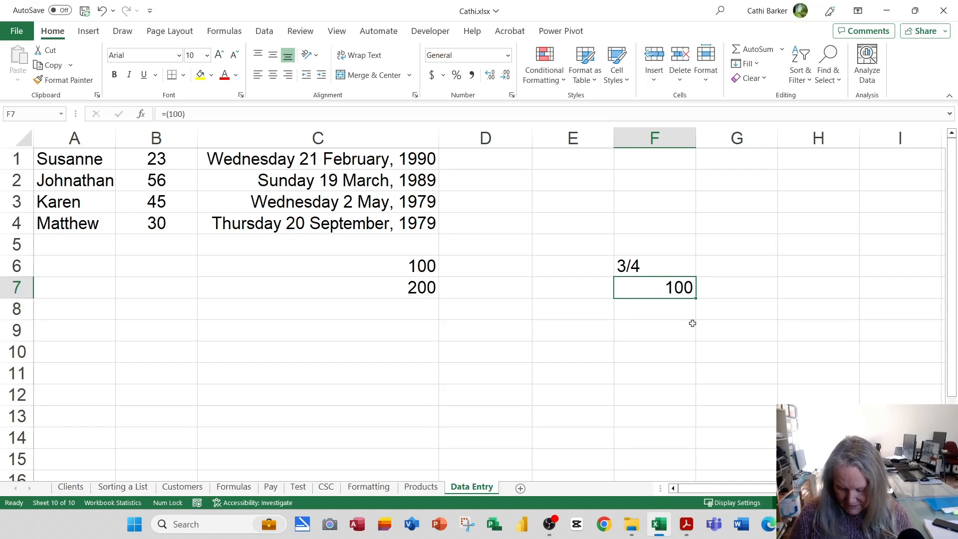
# Re-enter =(100) in F7 as text with a leading apostrophe
pyautogui.write("'=(")
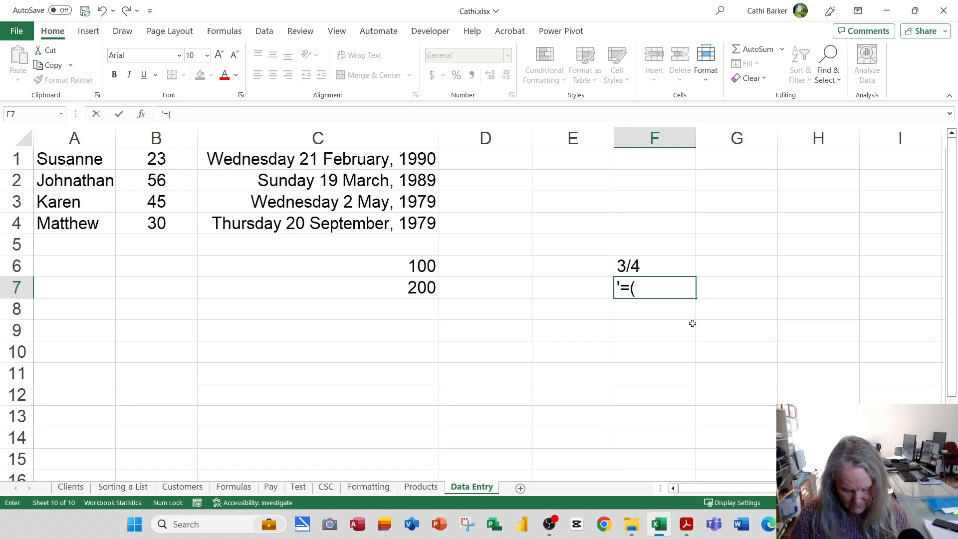
pyautogui.write('100)')
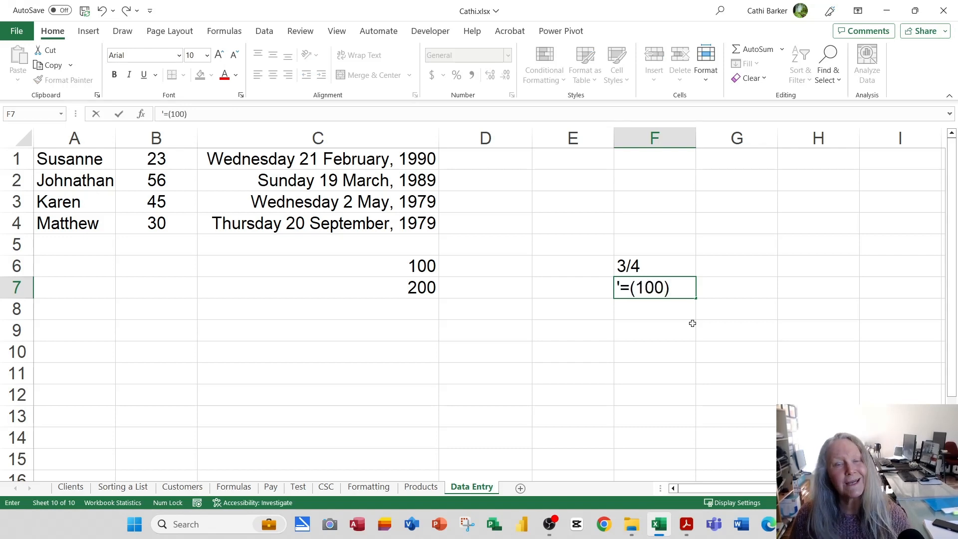
pyautogui.press('Return')
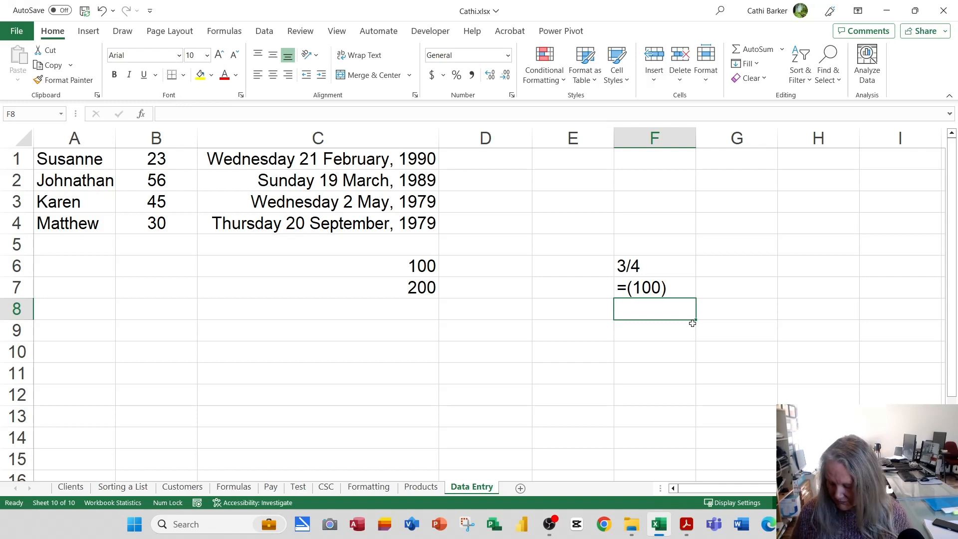
# Enter a number beginning with a leading zero in cell F8
pyautogui.write('027111')
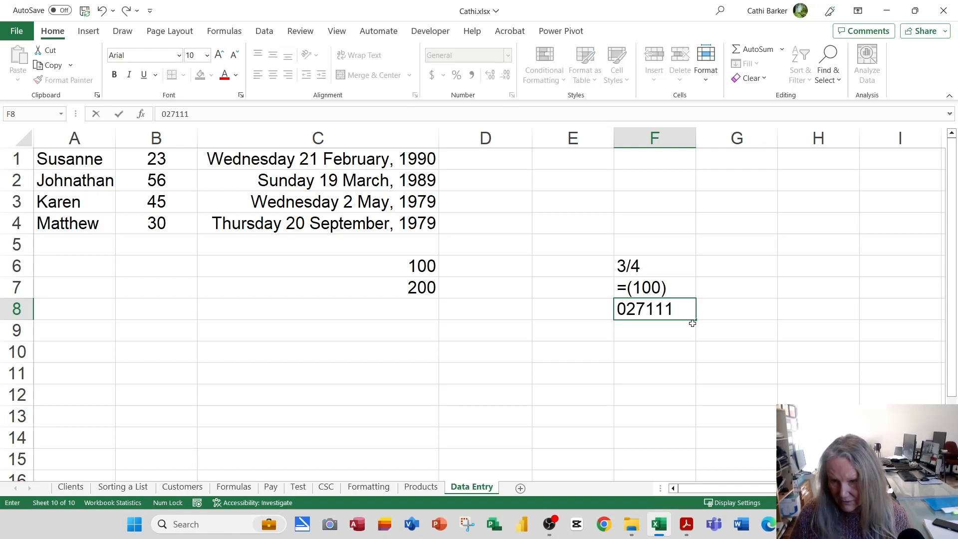
pyautogui.write('11')
pyautogui.press('Return')
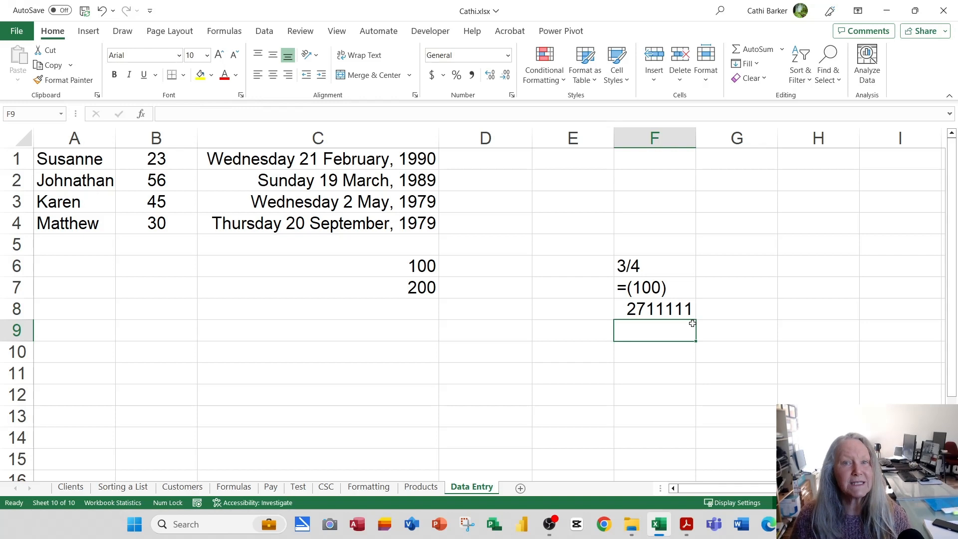
pyautogui.press('Up')
# Re-enter the leading-zero number in F8 as text with an apostrophe prefix
pyautogui.write("'")
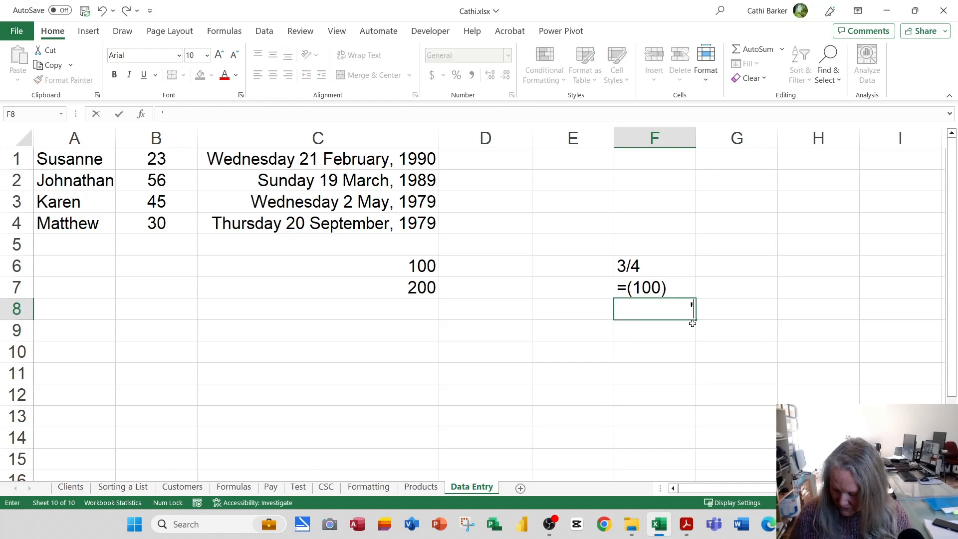
pyautogui.write('02711111')
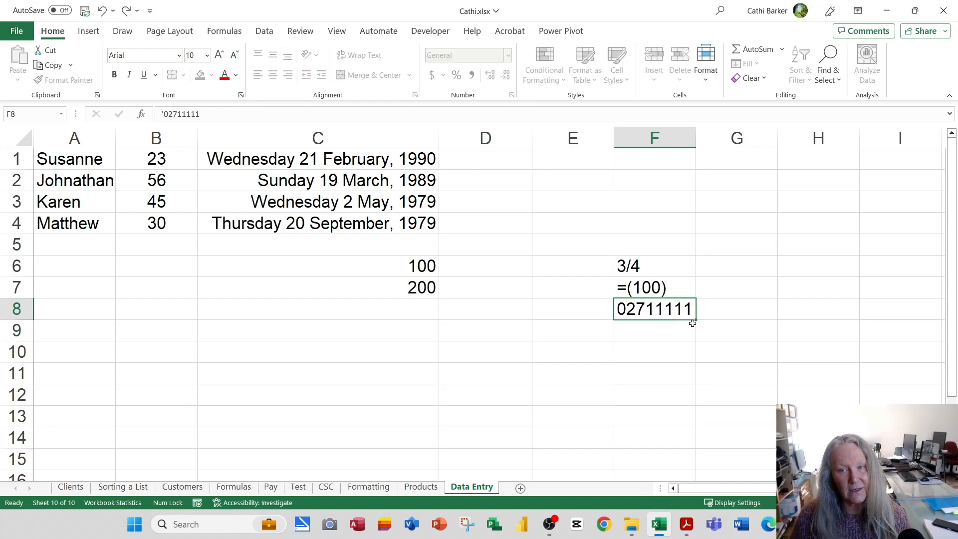
pyautogui.press('Return')
pyautogui.press('Up')
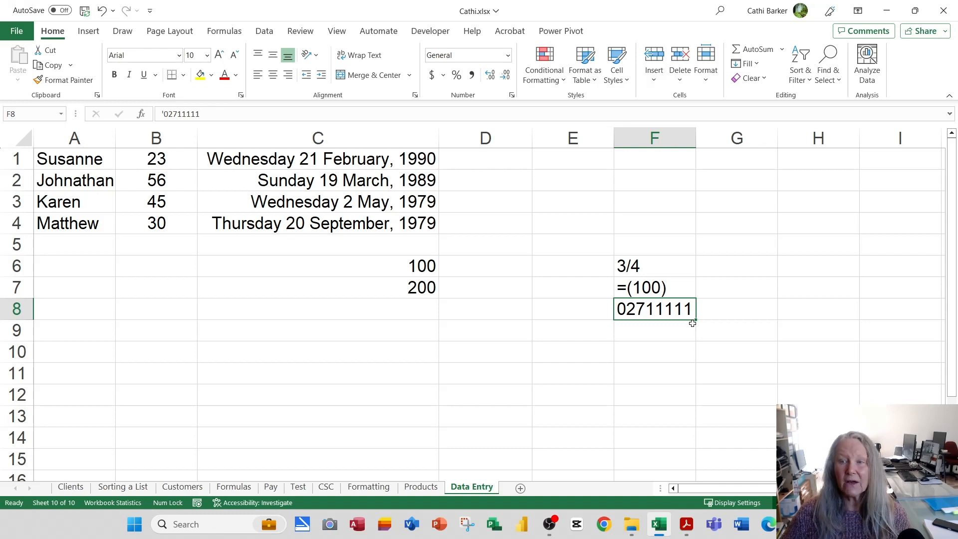
# Enter the headings Mobile in G1 and Landlines in H1
pyautogui.click(748, 139)
pyautogui.click(747, 155)
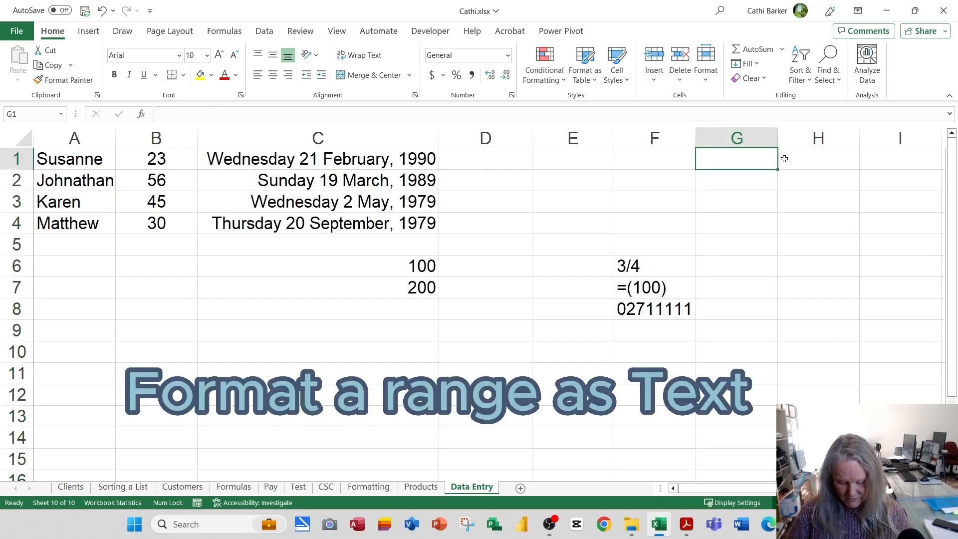
pyautogui.write('Mobile')
pyautogui.press('Tab')
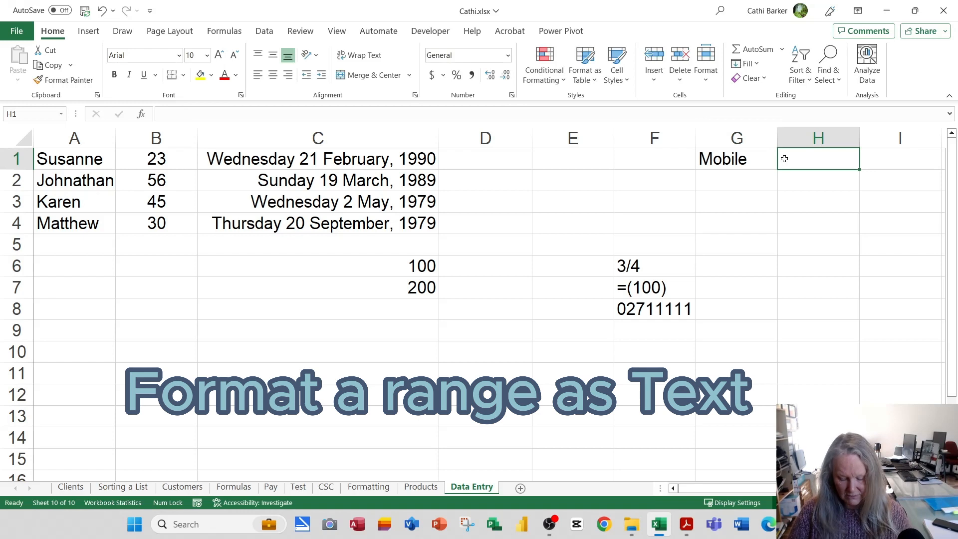
pyautogui.write('Landlines')
pyautogui.press('Return')
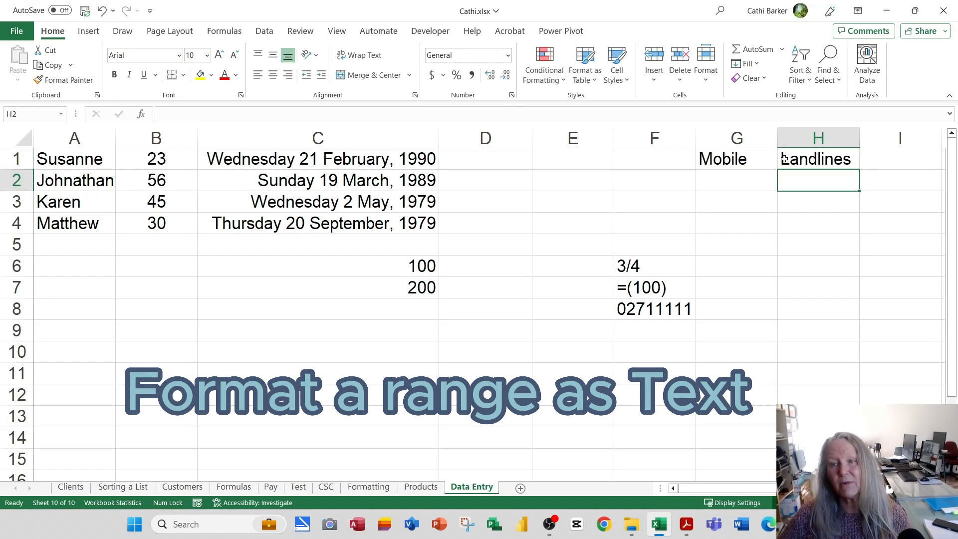
# Select columns G and H and apply the Text number format
pyautogui.moveTo(732, 139); pyautogui.dragTo(794, 140)
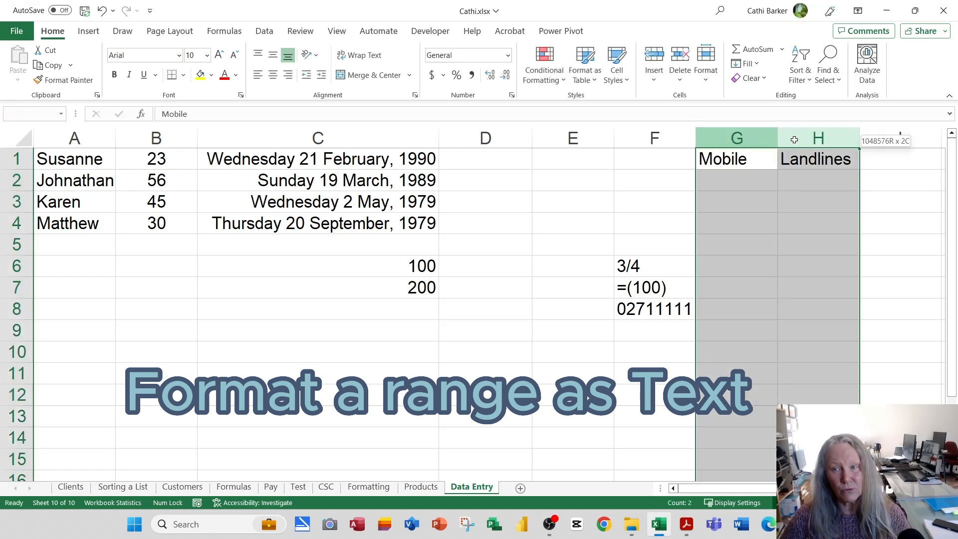
pyautogui.click(507, 55)
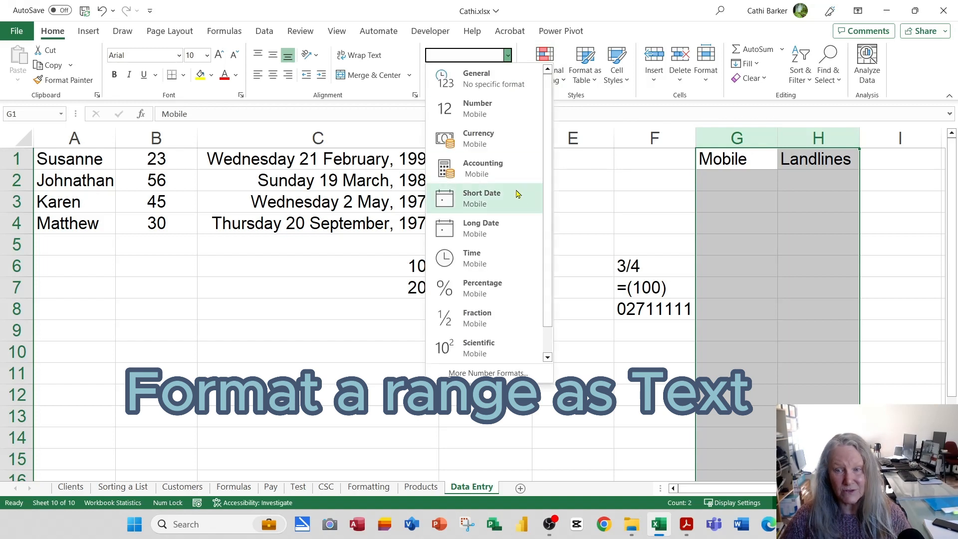
pyautogui.scroll(-1, 547, 237)
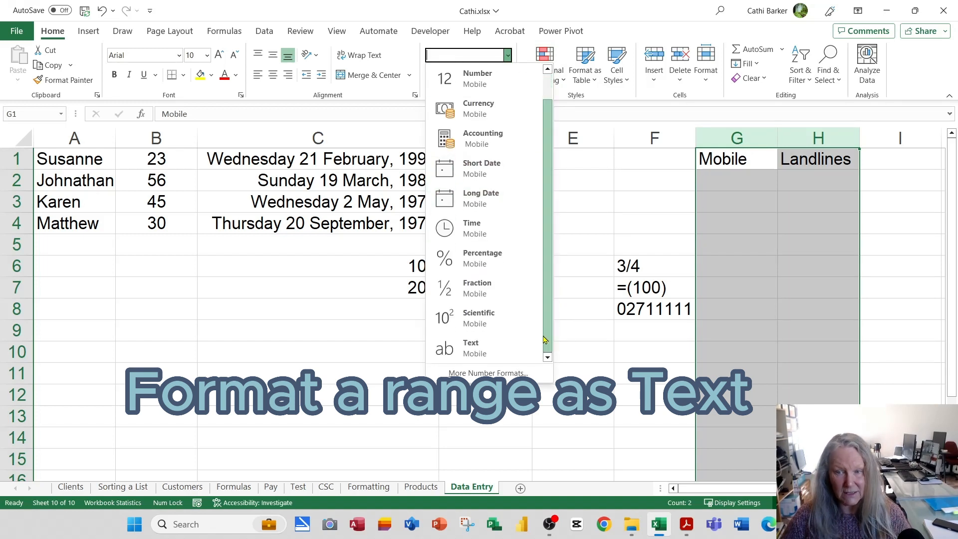
pyautogui.click(473, 347)
# Enter a mobile number in G2 and a landline number in H2, both with leading zeros, and autofit column G
pyautogui.click(729, 185)
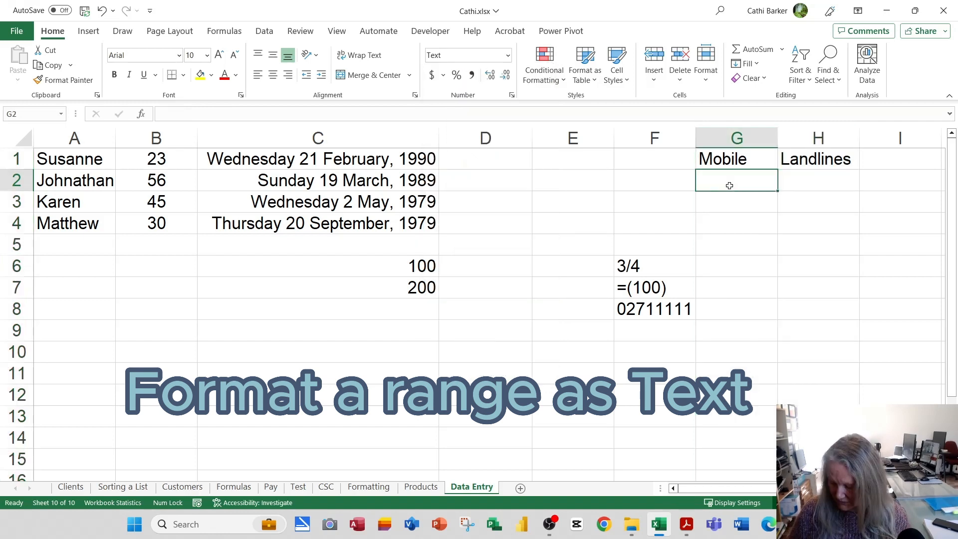
pyautogui.write('027111111')
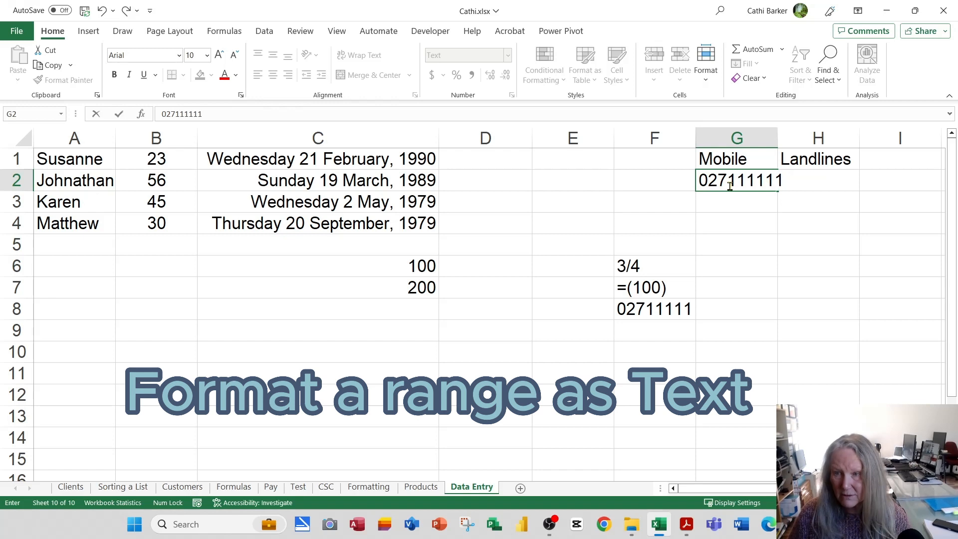
pyautogui.press('Return')
pyautogui.press('Up')
pyautogui.press('Right')
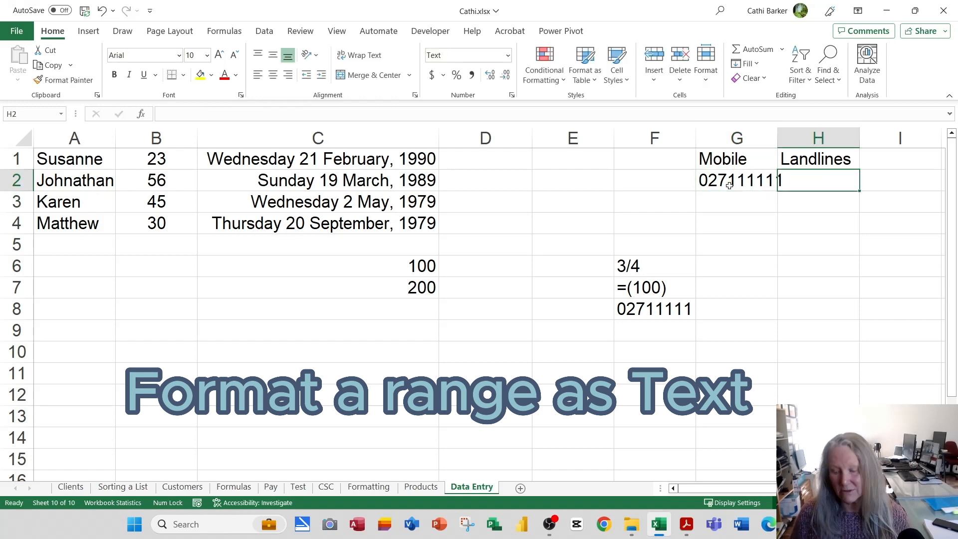
pyautogui.write('075')
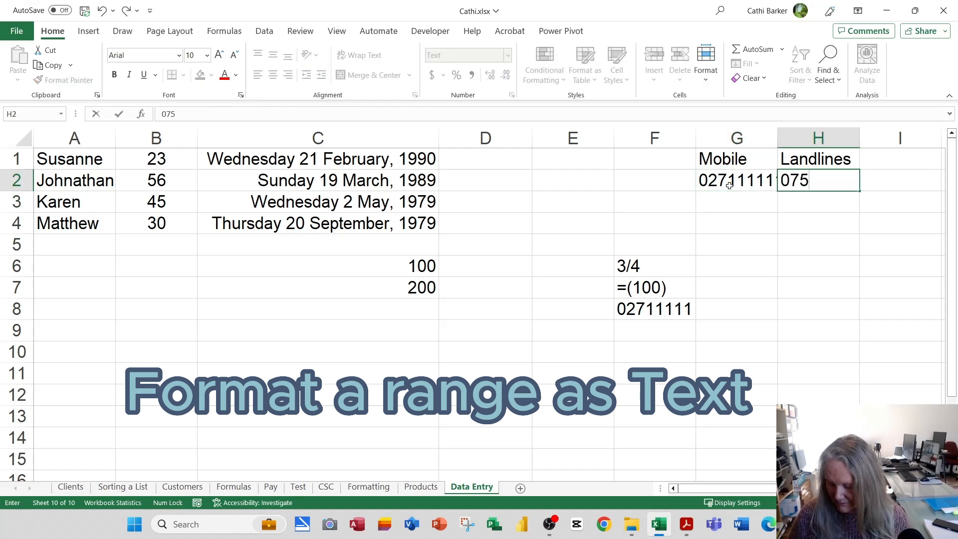
pyautogui.write('65656')
pyautogui.press('Return')
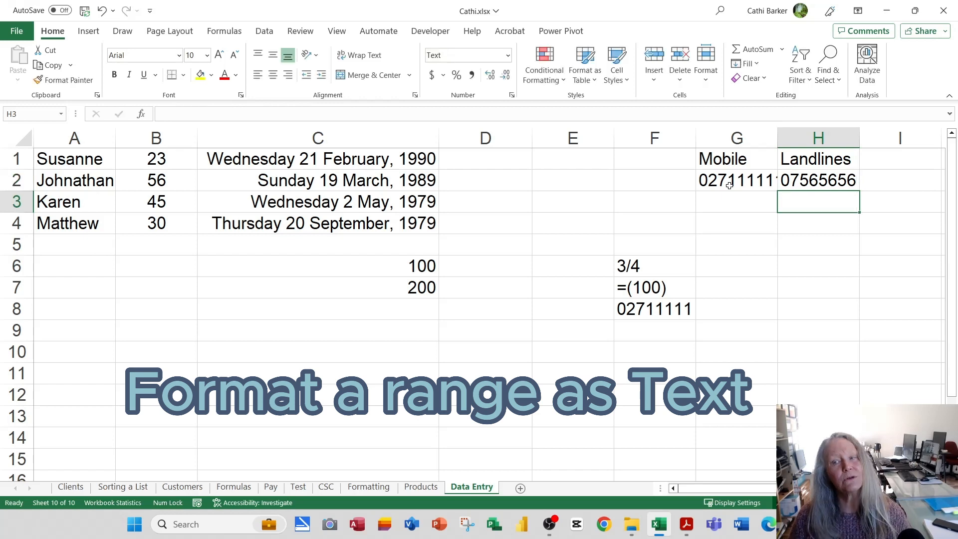
pyautogui.doubleClick(777, 138)
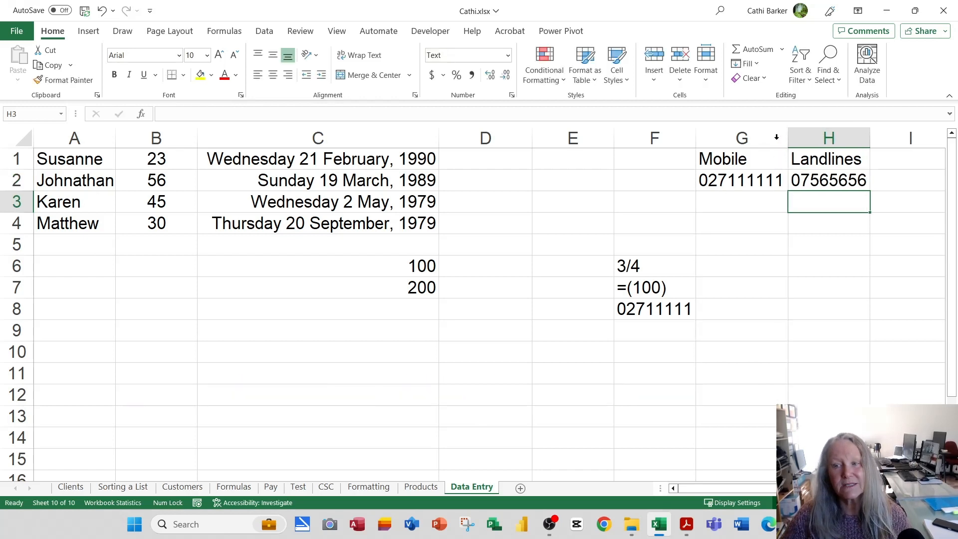
pyautogui.click(789, 224)
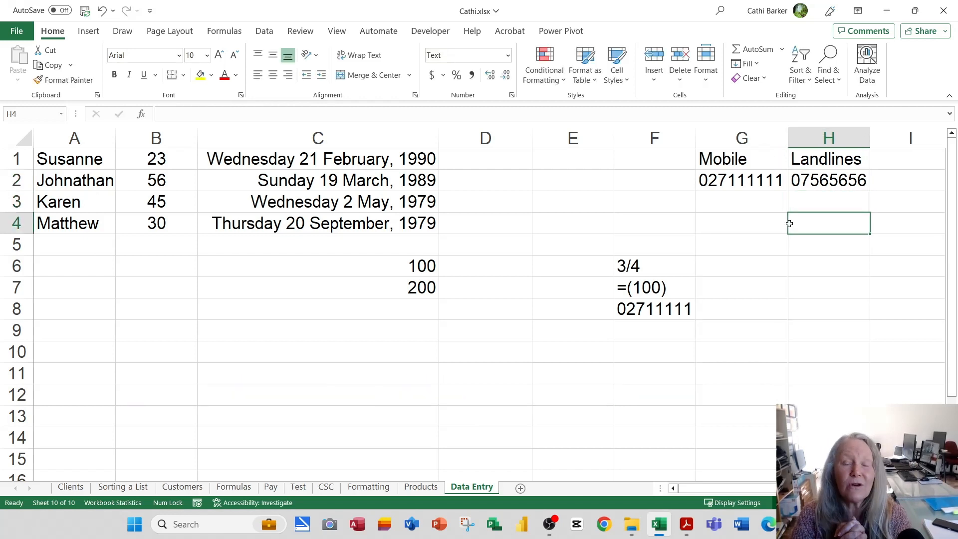